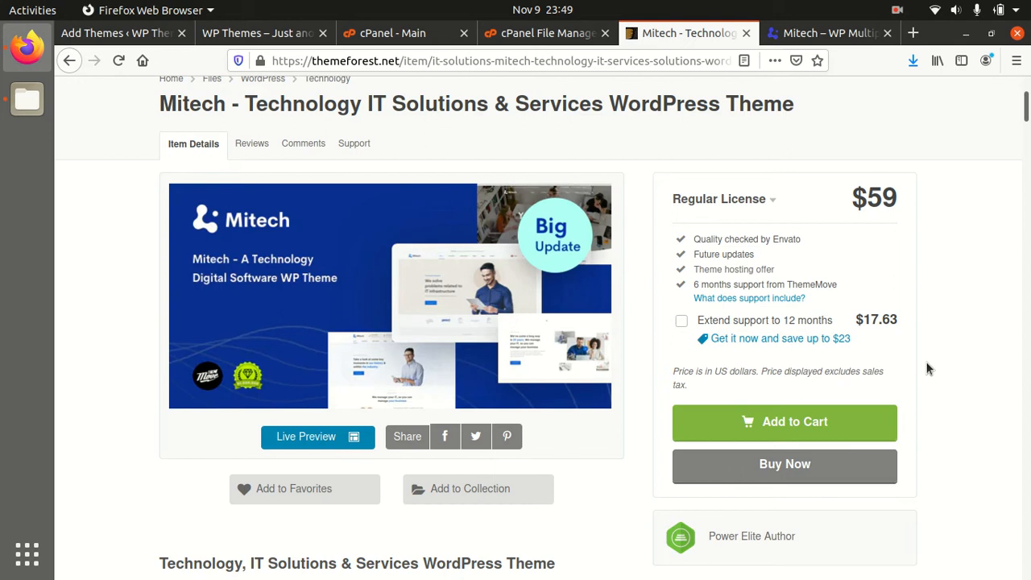
Review the Mitech theme's title, author details, creation date and last update on its ThemeForest item page.
{"action": "scroll", "coordinate": [126, 218], "scroll_direction": "up", "scroll_amount": 2}
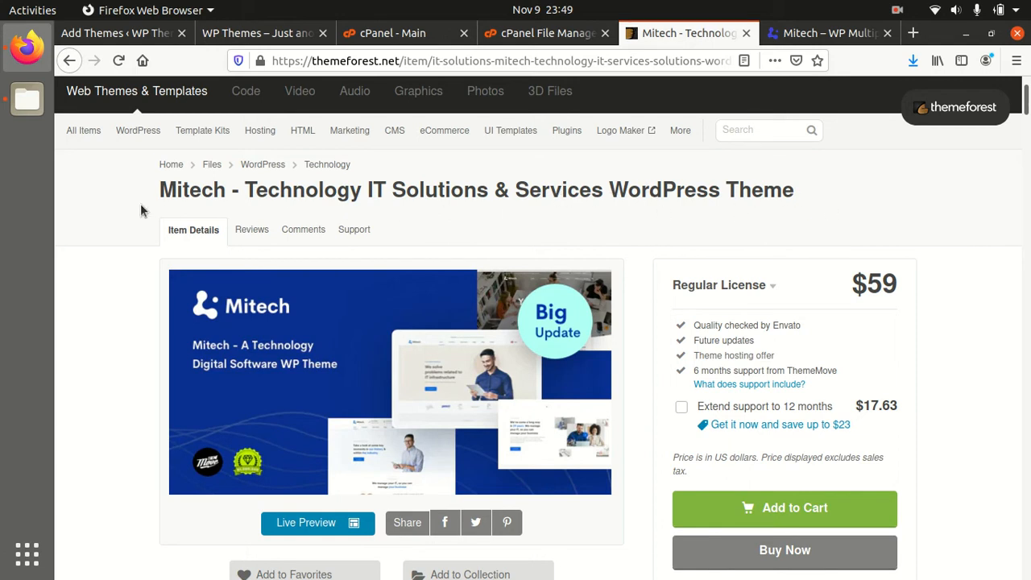
{"action": "left_click_drag", "start_coordinate": [243, 196], "coordinate": [582, 195]}
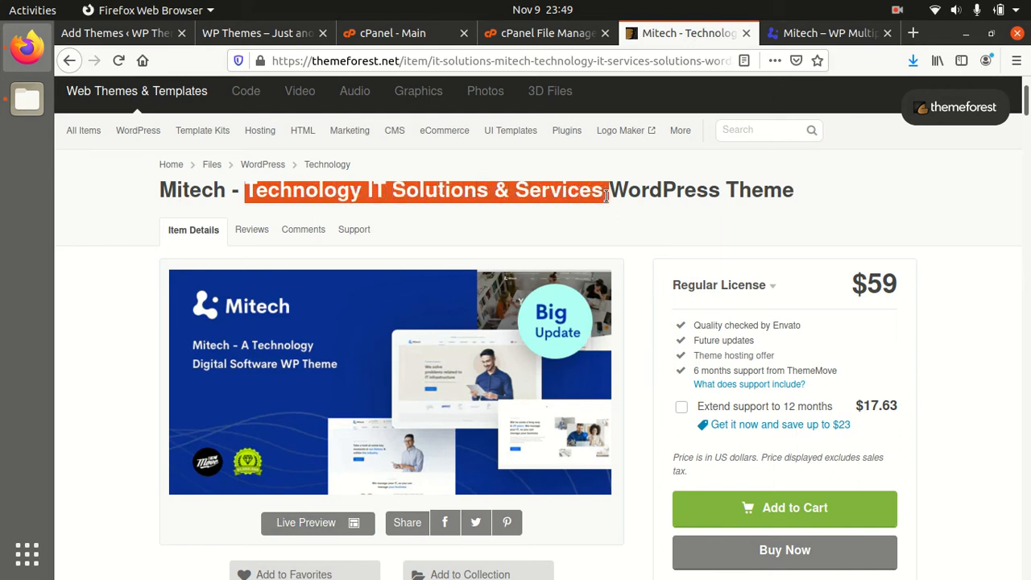
{"action": "scroll", "coordinate": [555, 220], "scroll_direction": "down", "scroll_amount": 5}
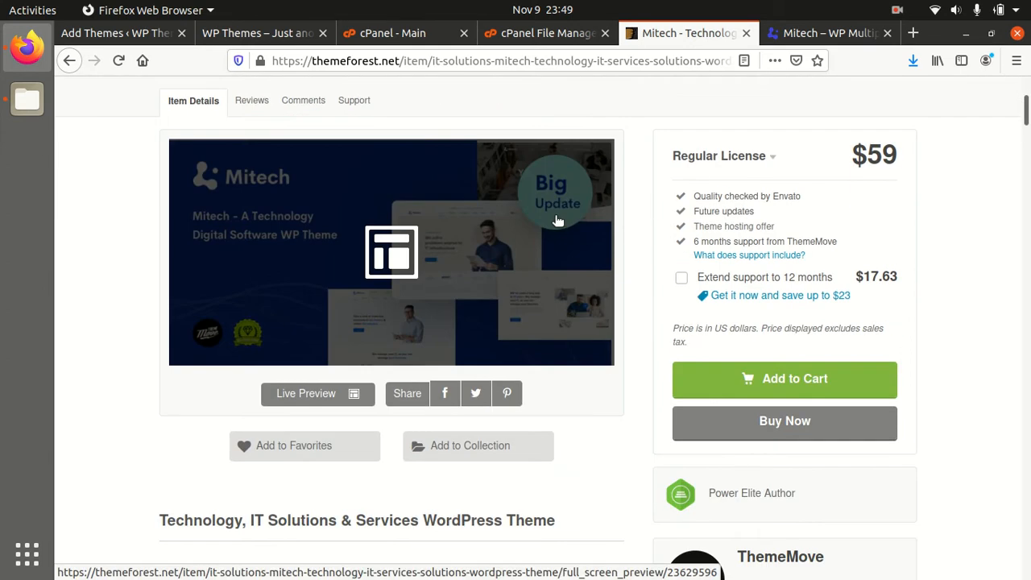
{"action": "scroll", "coordinate": [549, 252], "scroll_direction": "down", "scroll_amount": 2}
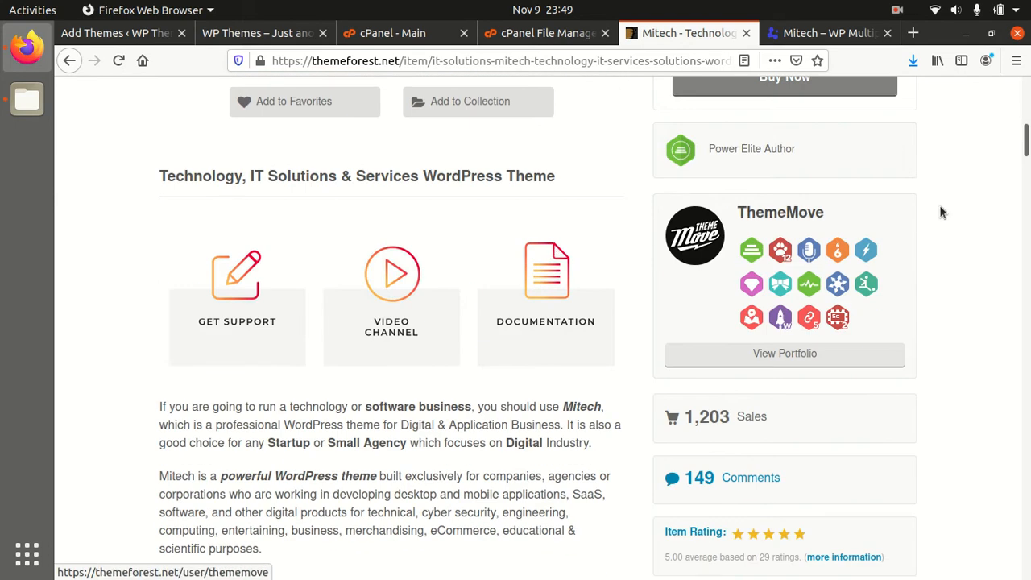
{"action": "left_click_drag", "start_coordinate": [862, 228], "coordinate": [737, 223]}
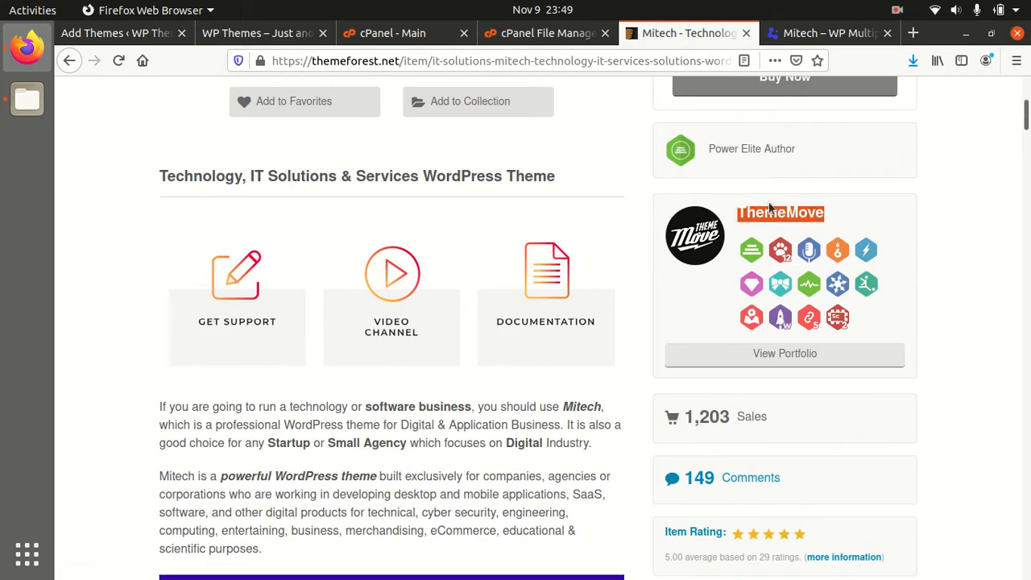
{"action": "left_click_drag", "start_coordinate": [823, 158], "coordinate": [705, 162]}
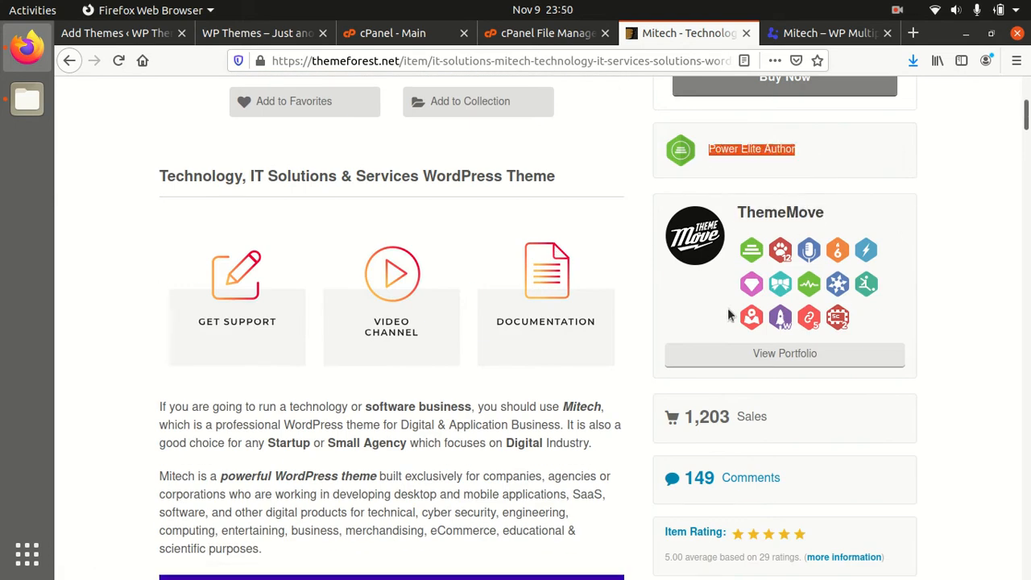
{"action": "scroll", "coordinate": [725, 314], "scroll_direction": "down", "scroll_amount": 5}
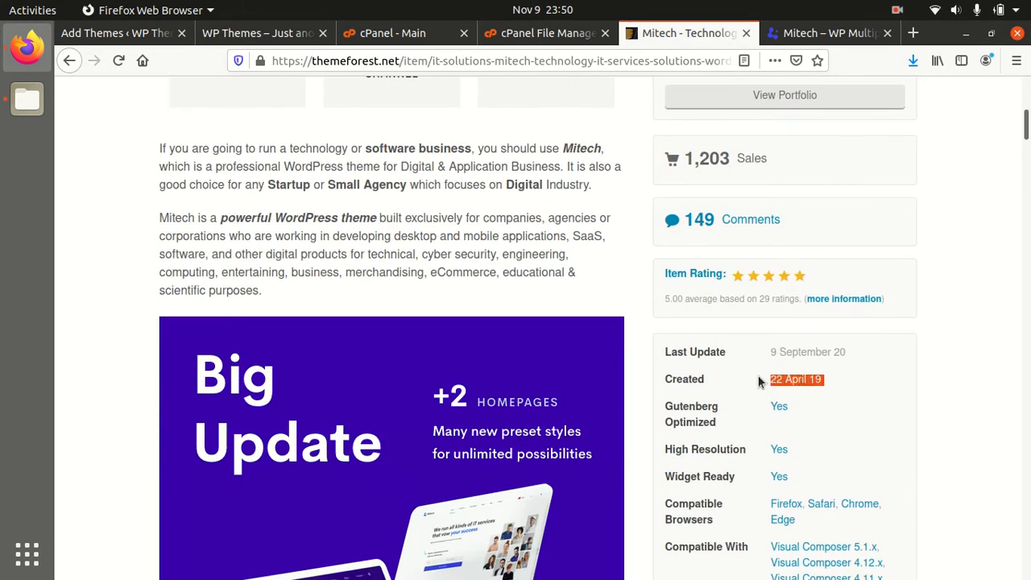
{"action": "left_click_drag", "start_coordinate": [849, 352], "coordinate": [779, 352]}
Examine the compatibility details, the unique demos and the case study layouts in the Mitech item description.
{"action": "scroll", "coordinate": [567, 355], "scroll_direction": "down", "scroll_amount": 3}
{"action": "scroll", "coordinate": [566, 357], "scroll_direction": "down", "scroll_amount": 9}
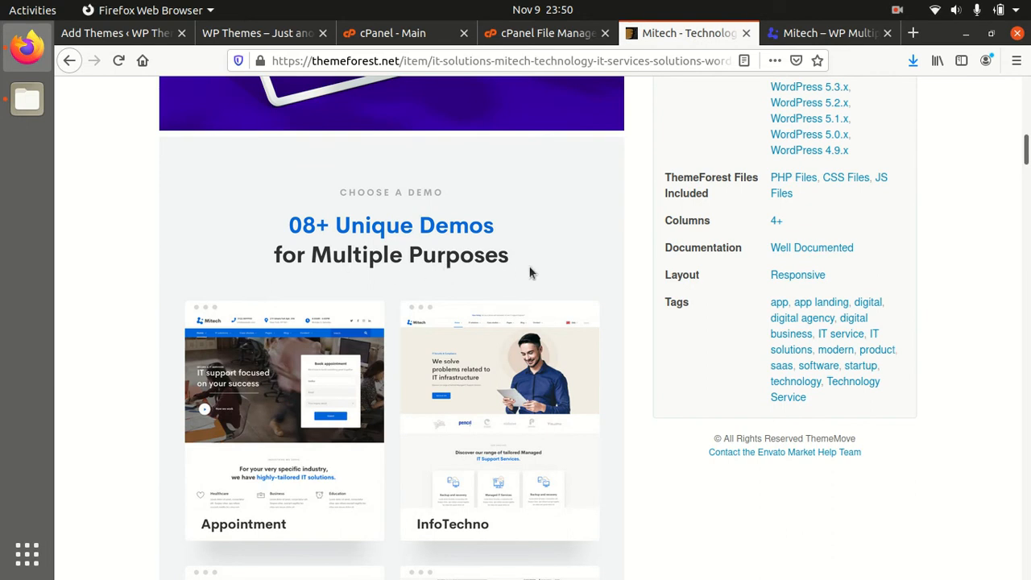
{"action": "scroll", "coordinate": [522, 276], "scroll_direction": "down", "scroll_amount": 3}
{"action": "scroll", "coordinate": [444, 298], "scroll_direction": "down", "scroll_amount": 8}
{"action": "scroll", "coordinate": [443, 302], "scroll_direction": "down", "scroll_amount": 10}
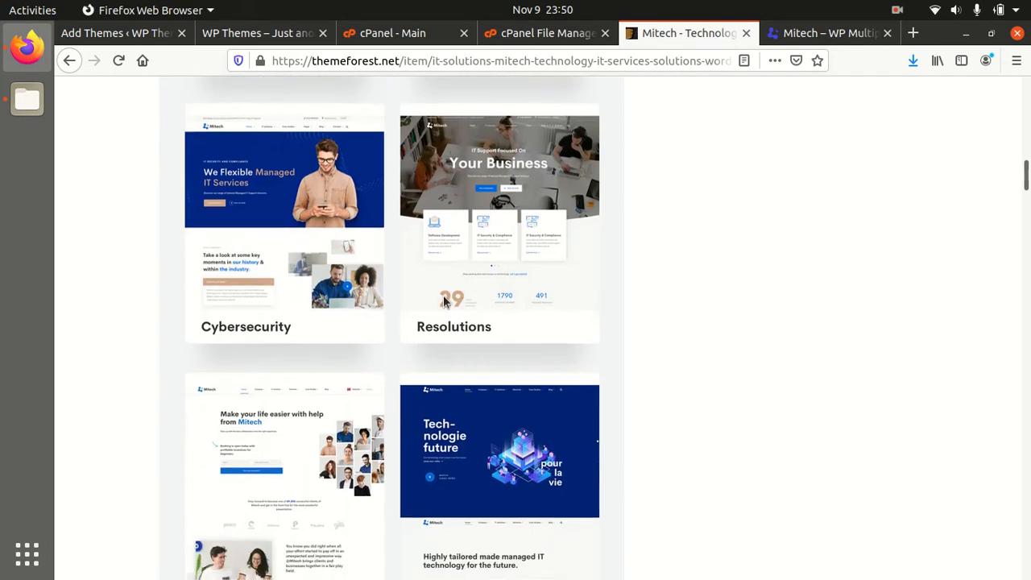
{"action": "scroll", "coordinate": [443, 303], "scroll_direction": "down", "scroll_amount": 3}
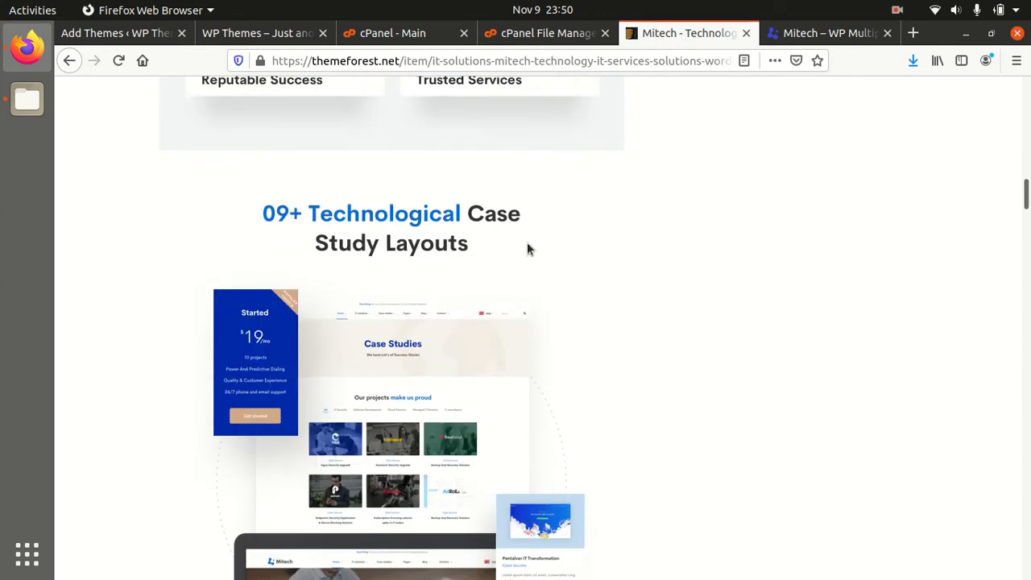
{"action": "scroll", "coordinate": [525, 253], "scroll_direction": "down", "scroll_amount": 9}
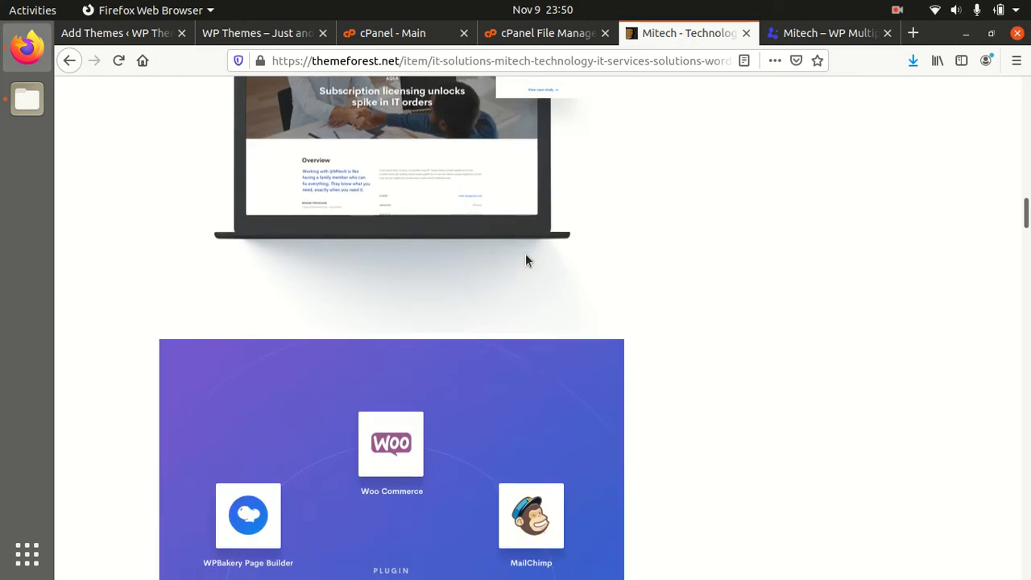
Look over the description's sections on included plugins, header styles and blog layouts.
{"action": "scroll", "coordinate": [526, 261], "scroll_direction": "down", "scroll_amount": 5}
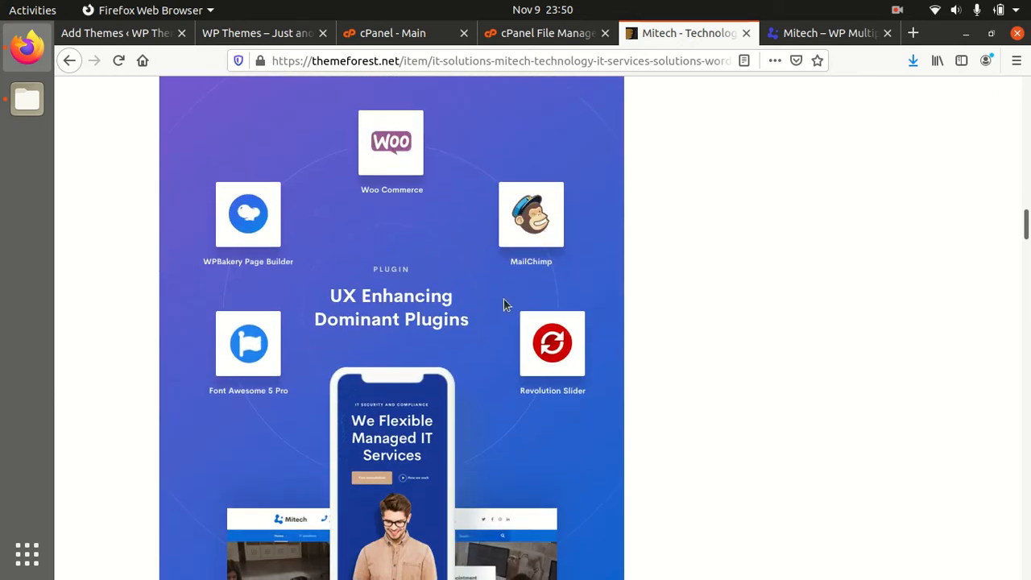
{"action": "scroll", "coordinate": [471, 274], "scroll_direction": "down", "scroll_amount": 3}
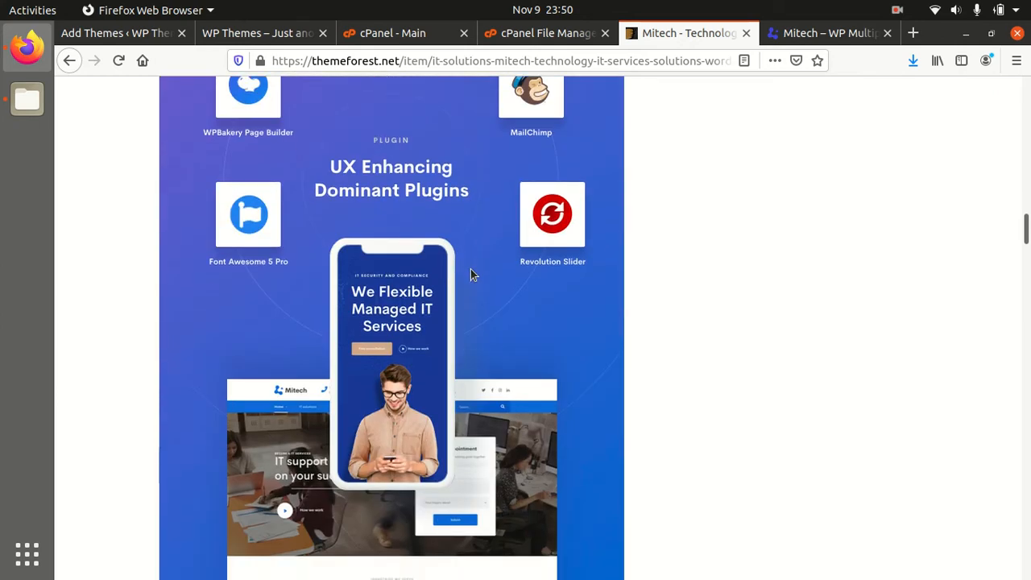
{"action": "scroll", "coordinate": [341, 240], "scroll_direction": "up", "scroll_amount": 4}
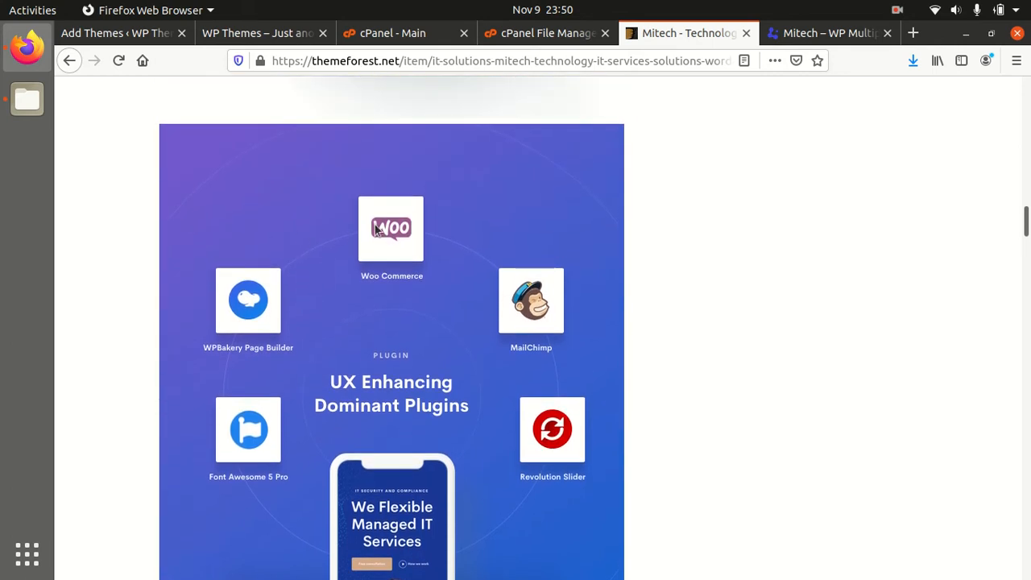
{"action": "scroll", "coordinate": [402, 226], "scroll_direction": "down", "scroll_amount": 8}
{"action": "scroll", "coordinate": [401, 228], "scroll_direction": "down", "scroll_amount": 4}
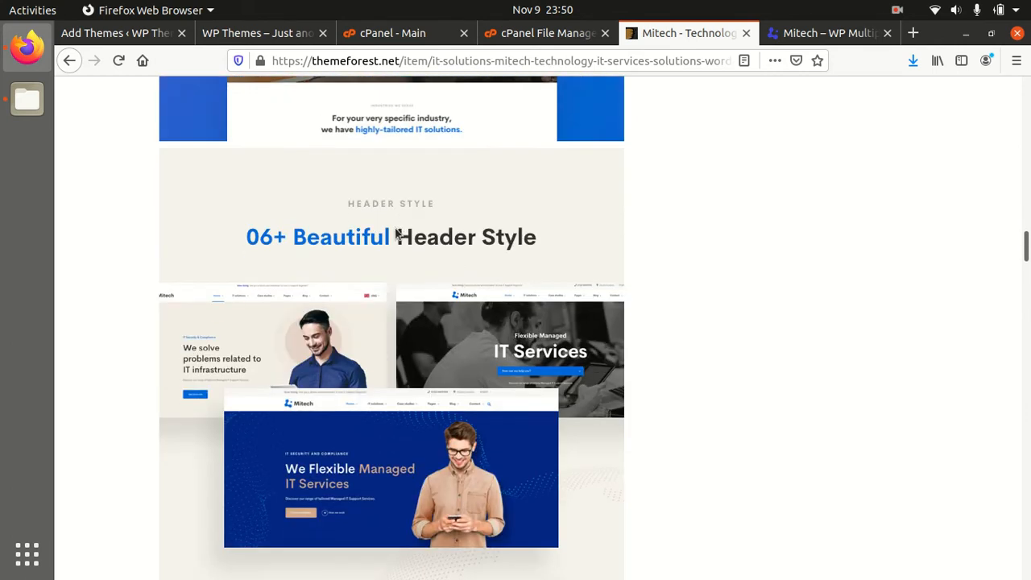
{"action": "scroll", "coordinate": [540, 253], "scroll_direction": "down", "scroll_amount": 10}
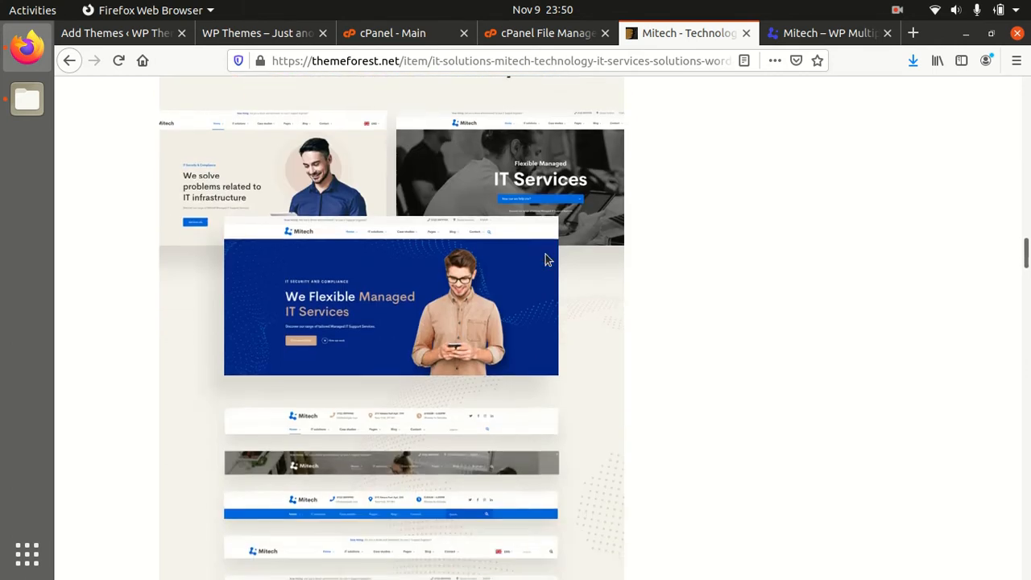
{"action": "scroll", "coordinate": [294, 275], "scroll_direction": "down", "scroll_amount": 2}
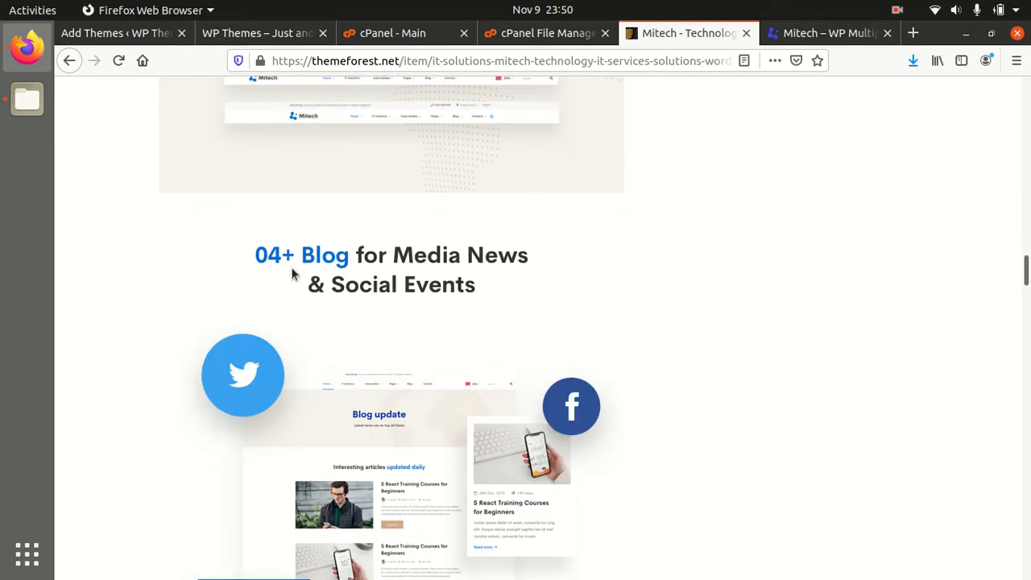
{"action": "scroll", "coordinate": [580, 249], "scroll_direction": "down", "scroll_amount": 5}
{"action": "scroll", "coordinate": [579, 249], "scroll_direction": "up", "scroll_amount": 2}
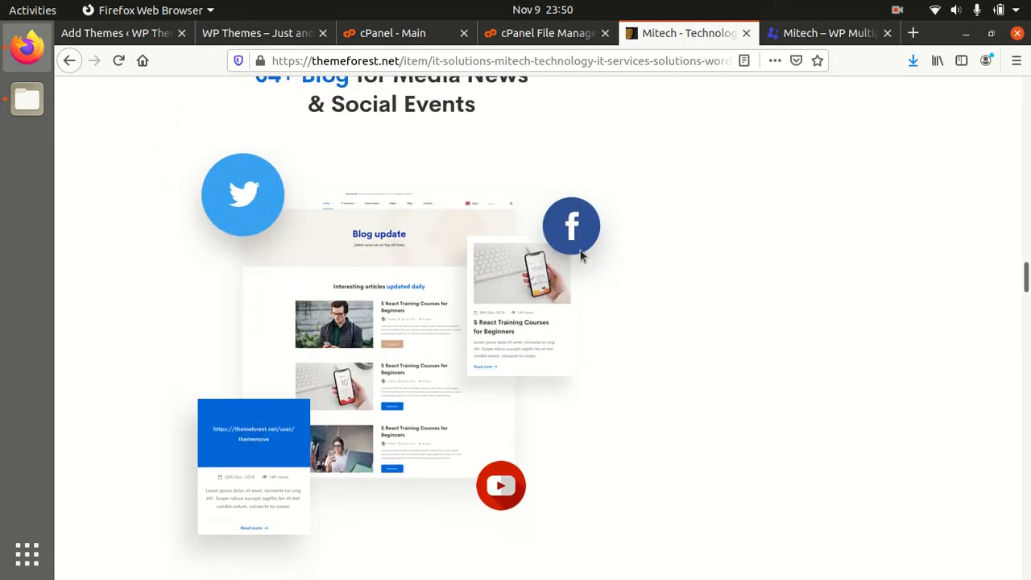
Read the description's sections on multilingual support, mega menus and the theme's feature list.
{"action": "scroll", "coordinate": [581, 249], "scroll_direction": "down", "scroll_amount": 6}
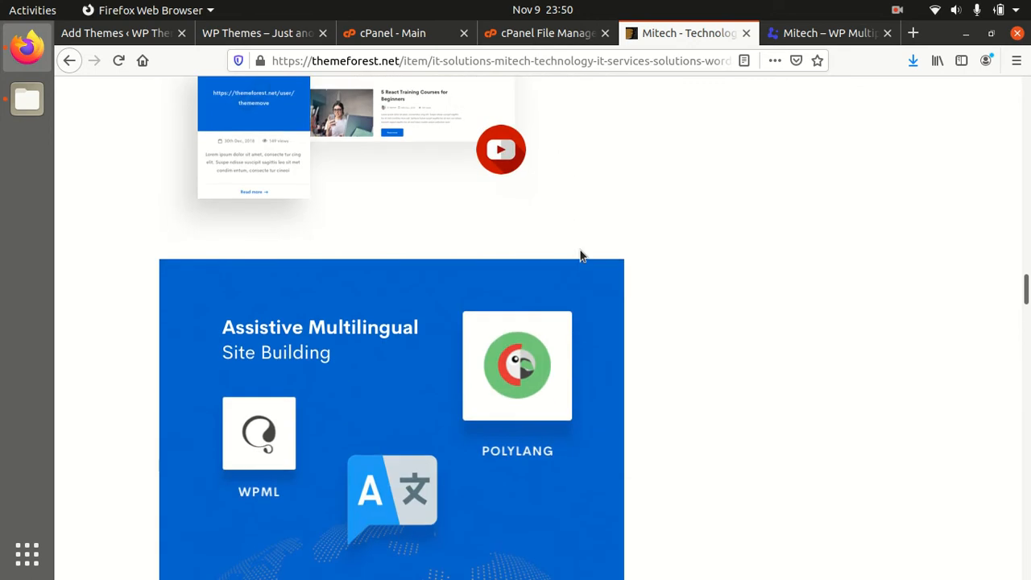
{"action": "scroll", "coordinate": [580, 255], "scroll_direction": "down", "scroll_amount": 2}
{"action": "scroll", "coordinate": [523, 270], "scroll_direction": "down", "scroll_amount": 3}
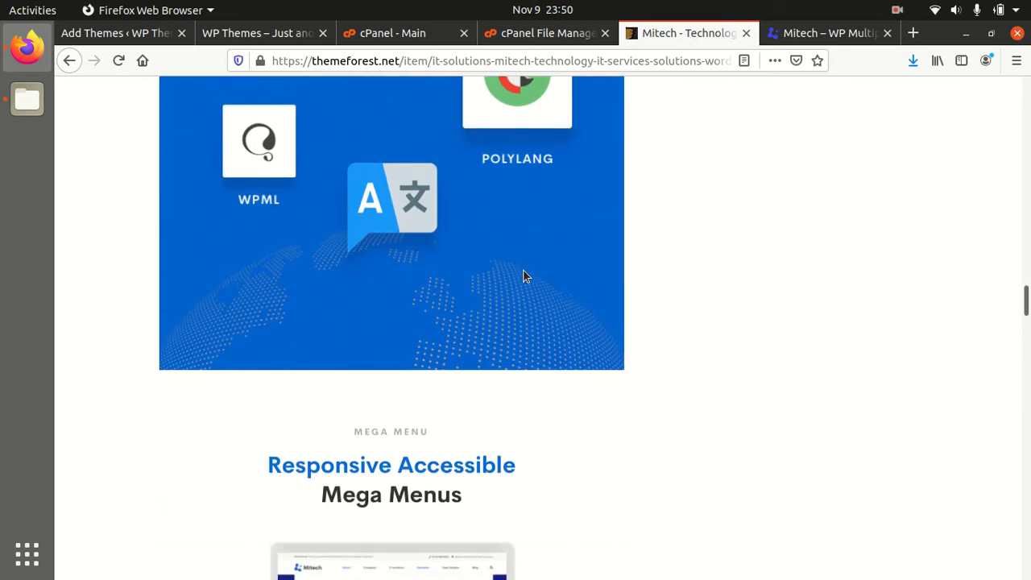
{"action": "scroll", "coordinate": [483, 287], "scroll_direction": "down", "scroll_amount": 4}
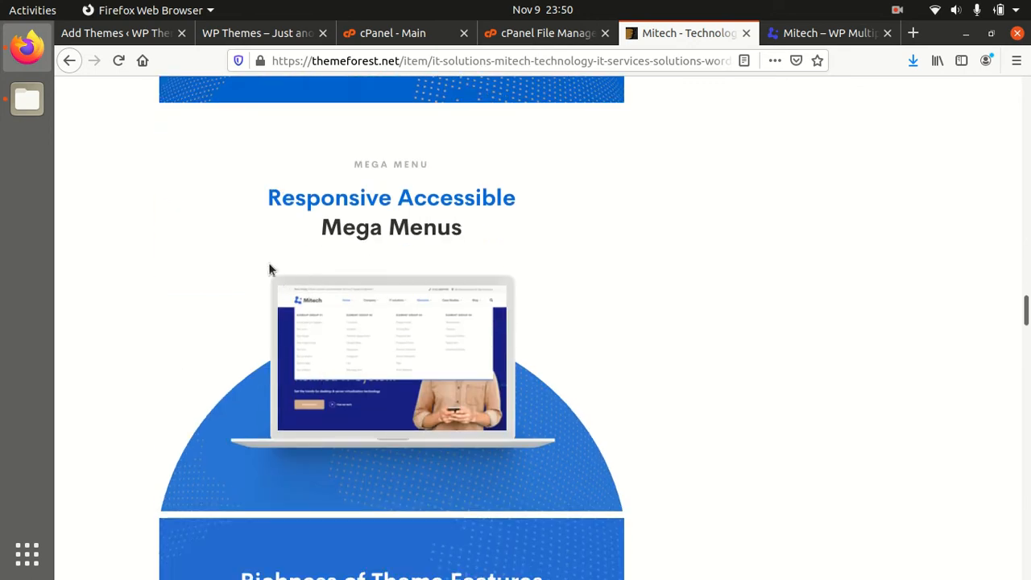
{"action": "scroll", "coordinate": [556, 258], "scroll_direction": "down", "scroll_amount": 5}
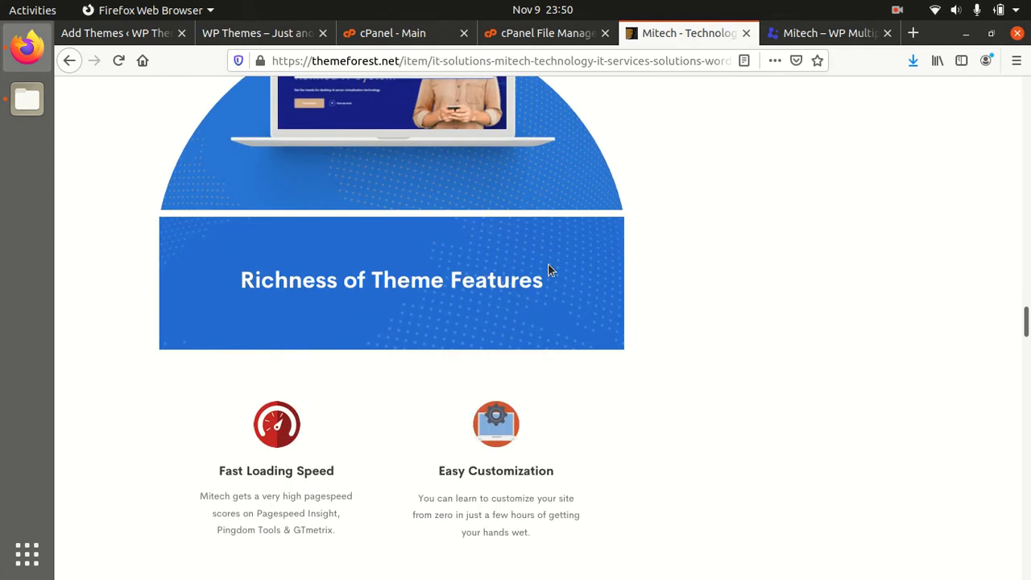
{"action": "scroll", "coordinate": [548, 271], "scroll_direction": "up", "scroll_amount": 4}
{"action": "scroll", "coordinate": [548, 271], "scroll_direction": "down", "scroll_amount": 8}
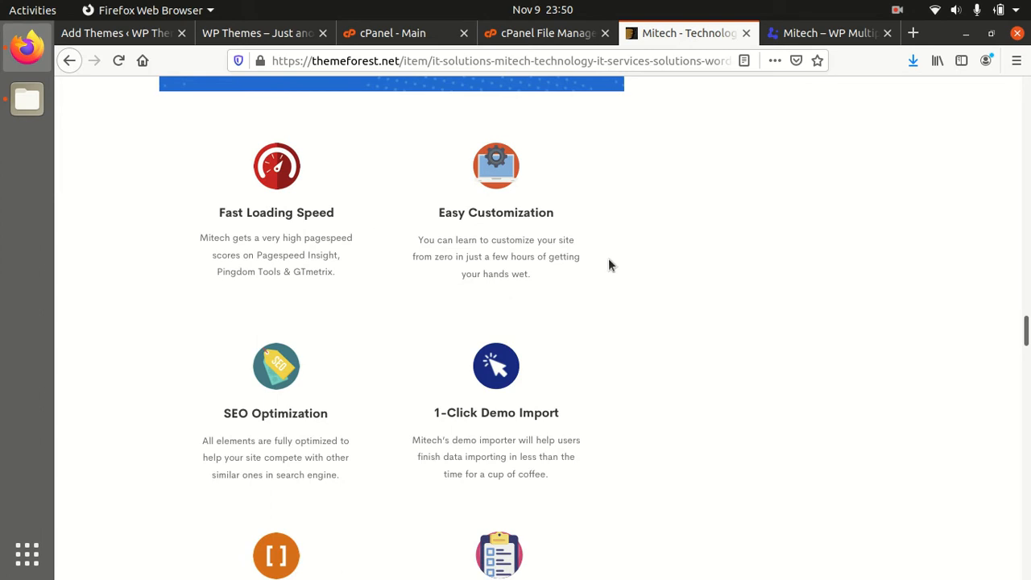
{"action": "scroll", "coordinate": [608, 266], "scroll_direction": "down", "scroll_amount": 3}
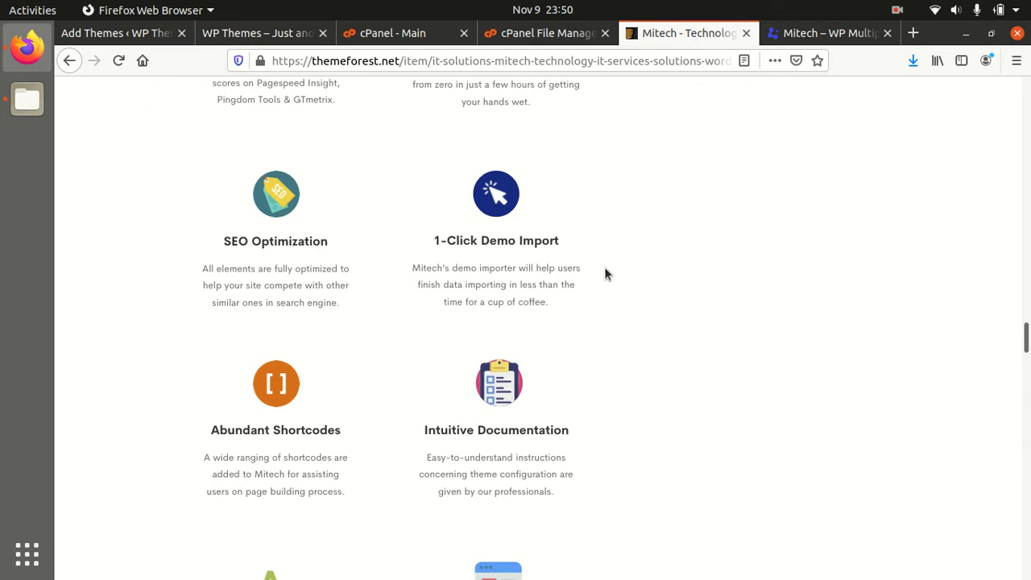
{"action": "scroll", "coordinate": [604, 273], "scroll_direction": "down", "scroll_amount": 4}
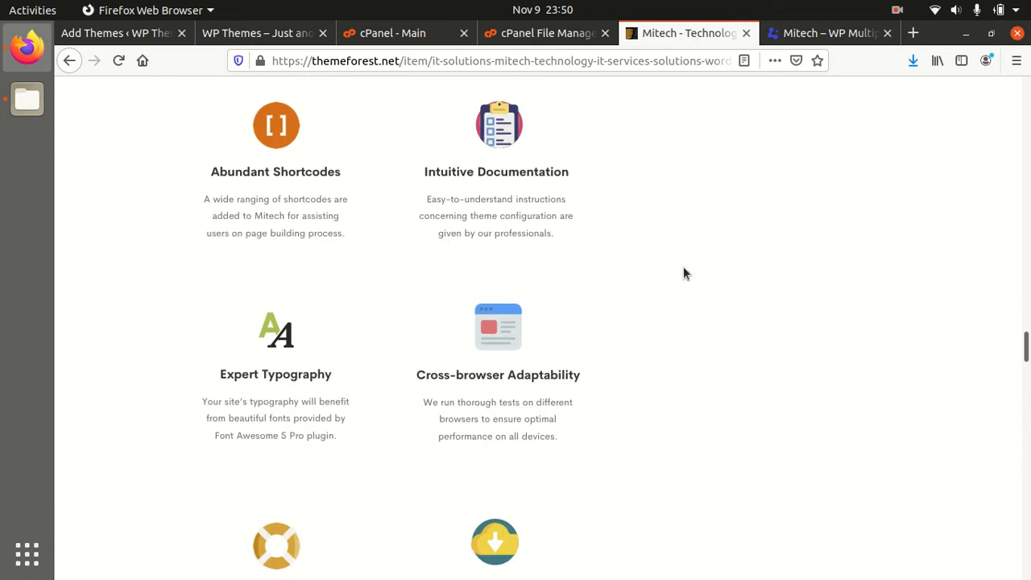
Switch to the Mitech live preview site and go to its Demos section.
{"action": "left_click", "coordinate": [813, 36]}
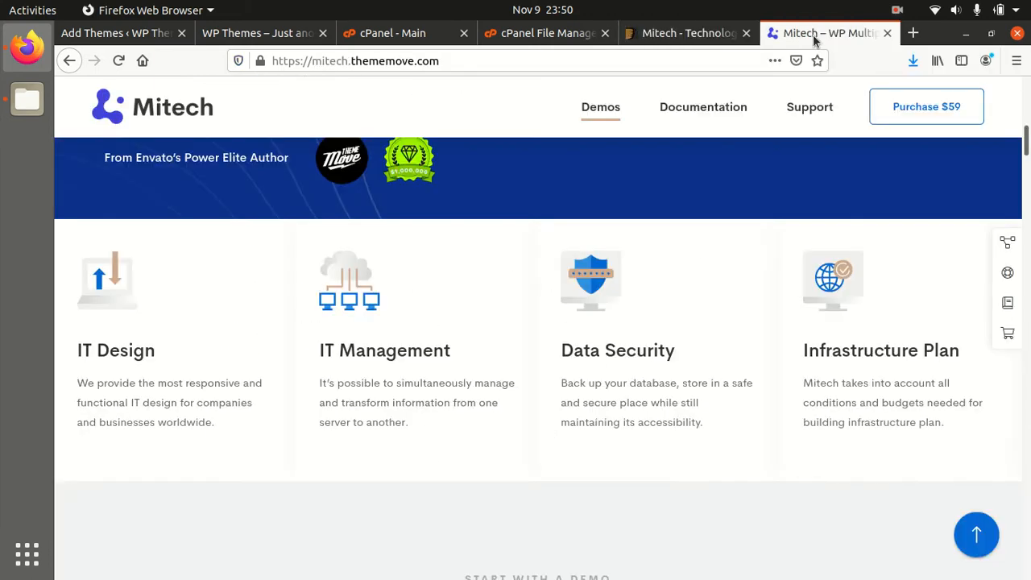
{"action": "scroll", "coordinate": [482, 301], "scroll_direction": "up", "scroll_amount": 10}
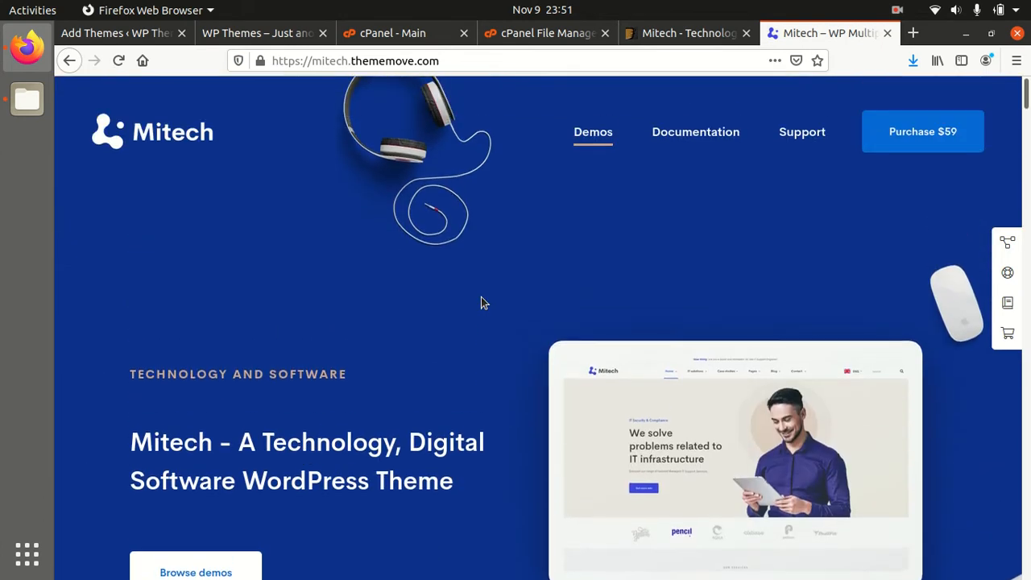
{"action": "scroll", "coordinate": [559, 224], "scroll_direction": "down", "scroll_amount": 6}
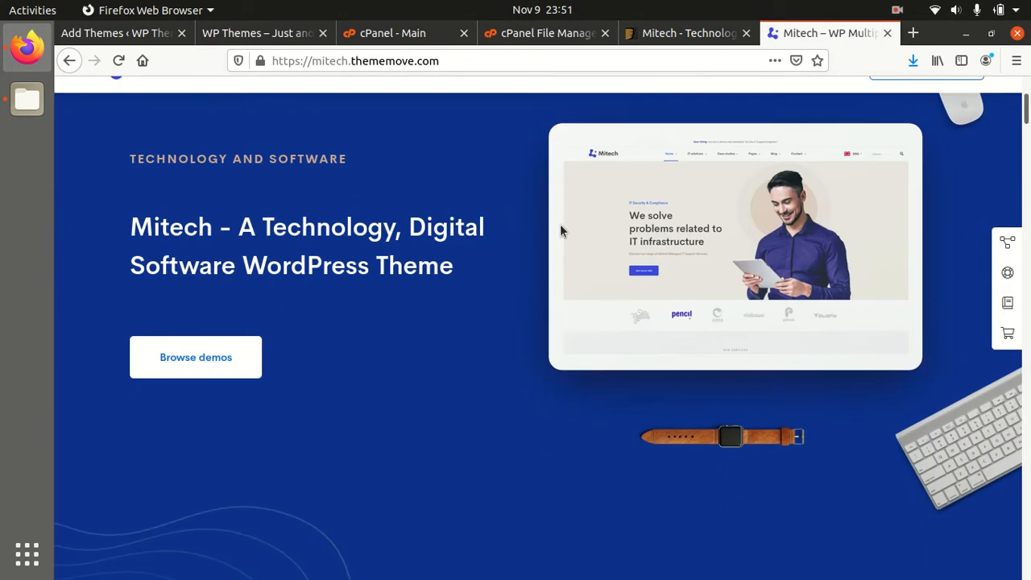
{"action": "scroll", "coordinate": [560, 229], "scroll_direction": "down", "scroll_amount": 3}
{"action": "left_click", "coordinate": [601, 113]}
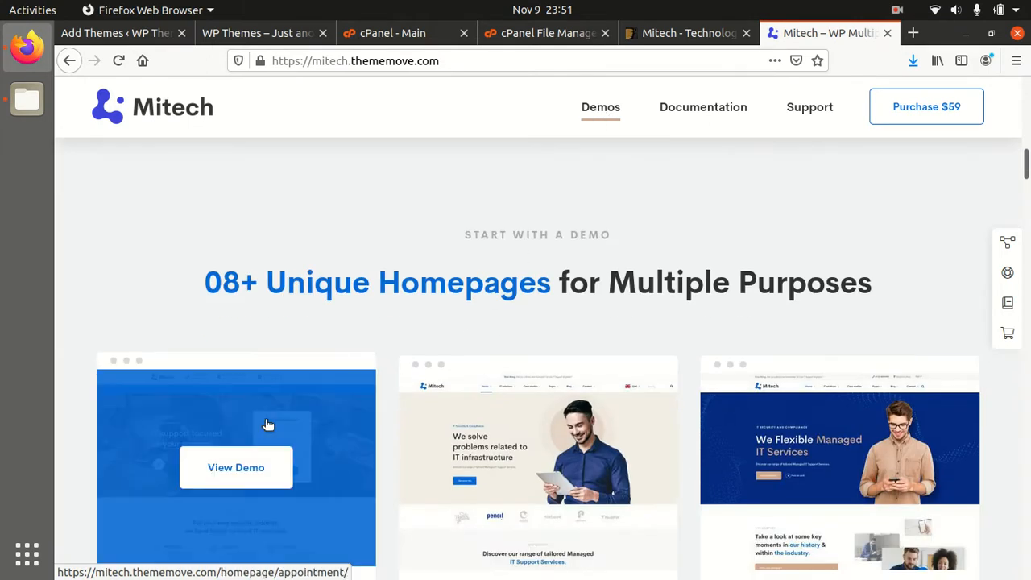
Browse the homepage demos, open the Trusted Services demo and view its intro section.
{"action": "scroll", "coordinate": [759, 425], "scroll_direction": "down", "scroll_amount": 3}
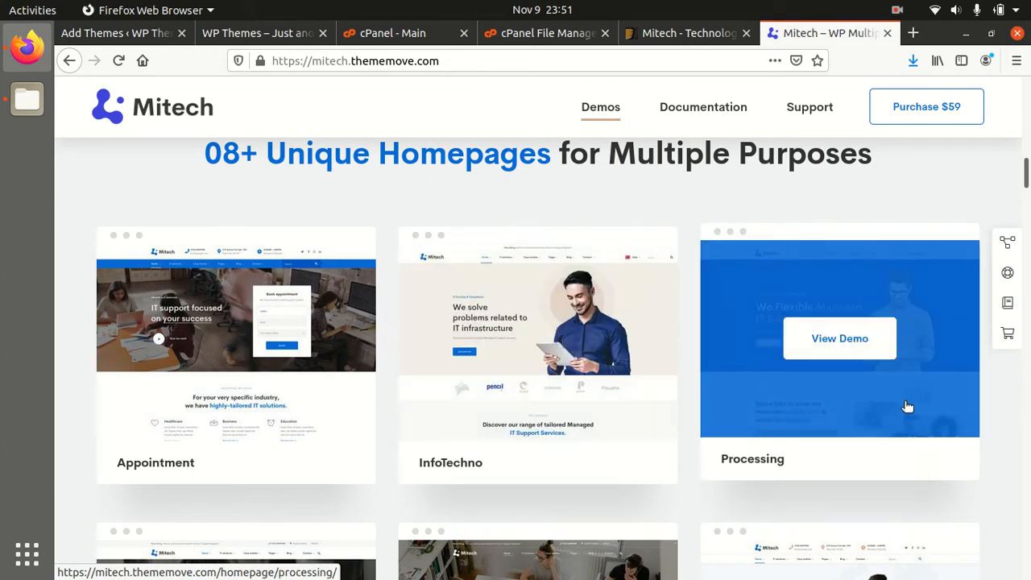
{"action": "scroll", "coordinate": [697, 388], "scroll_direction": "down", "scroll_amount": 5}
{"action": "scroll", "coordinate": [653, 403], "scroll_direction": "down", "scroll_amount": 2}
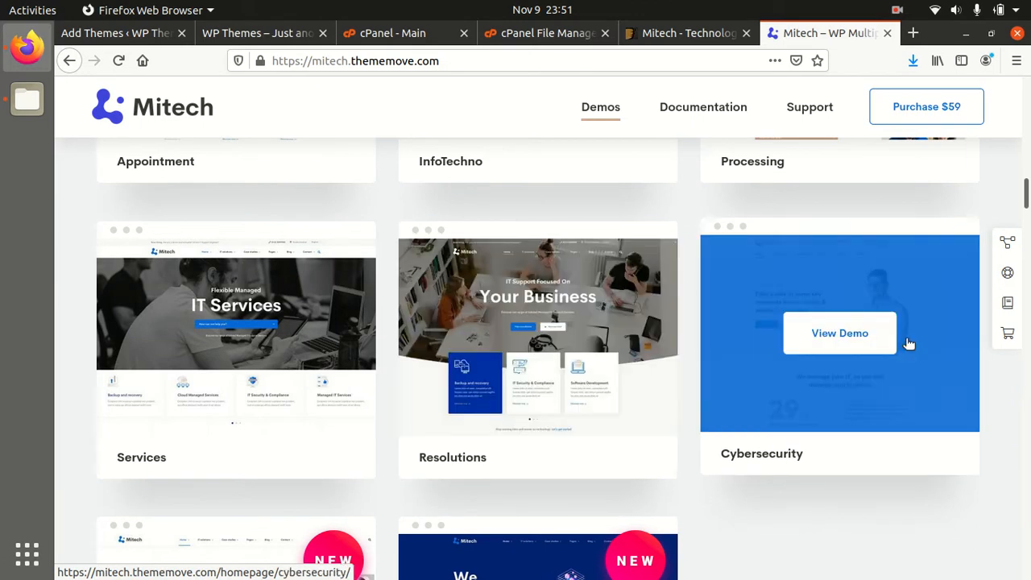
{"action": "scroll", "coordinate": [923, 347], "scroll_direction": "down", "scroll_amount": 6}
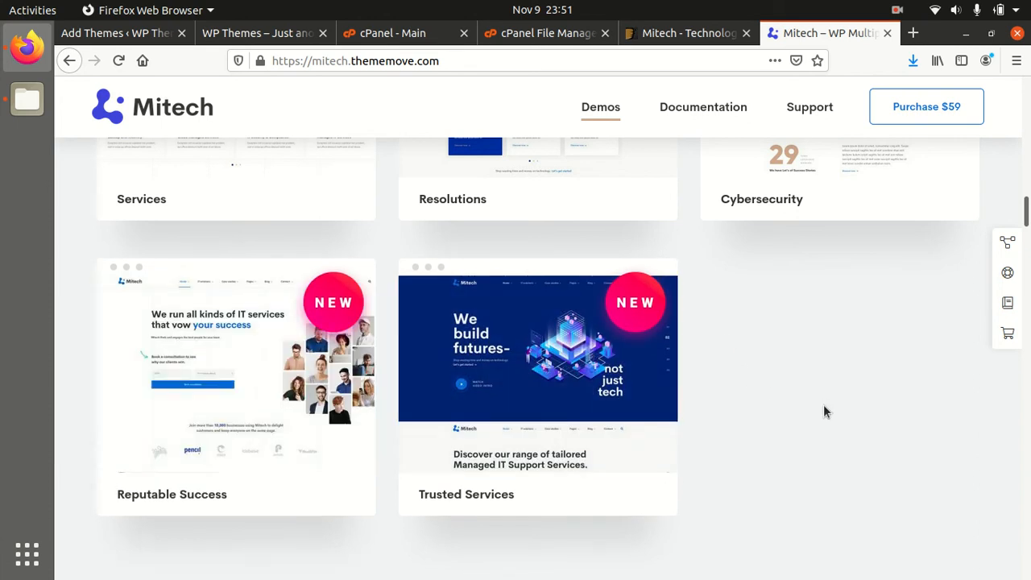
{"action": "mouse_move", "coordinate": [528, 375]}
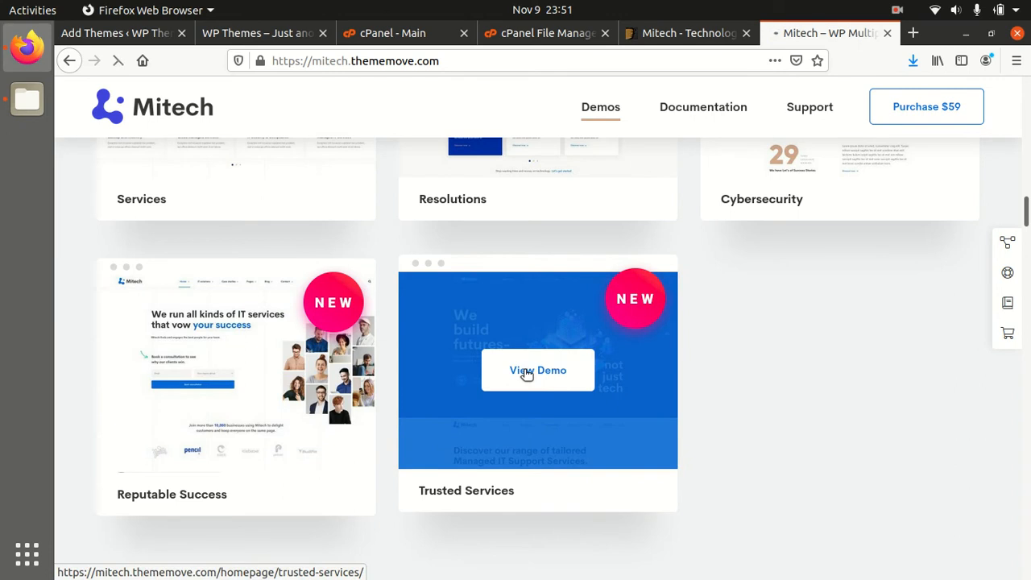
{"action": "left_click", "coordinate": [528, 373]}
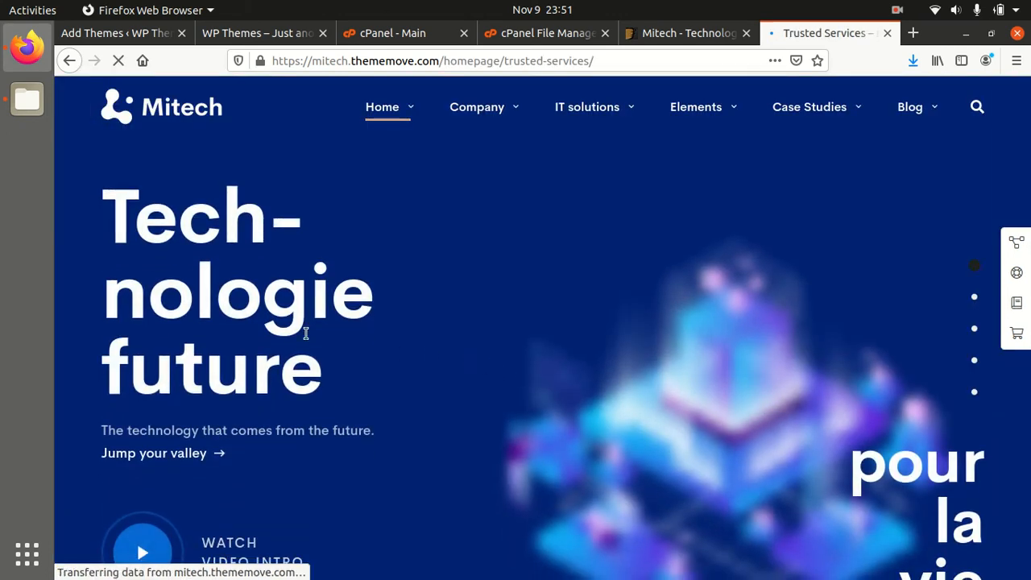
{"action": "scroll", "coordinate": [601, 323], "scroll_direction": "down", "scroll_amount": 1}
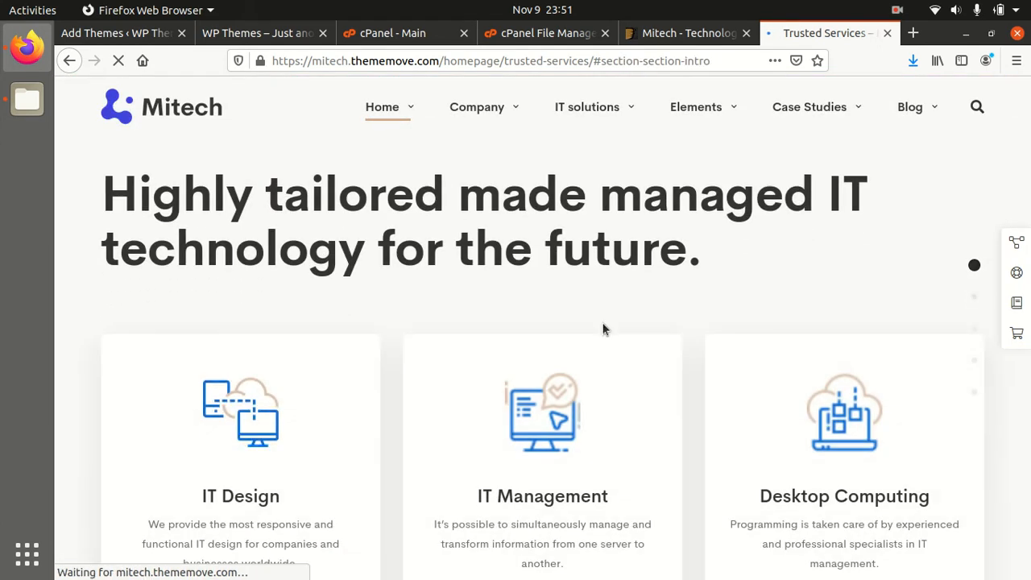
Look through the Trusted Services demo's sections from the intro to the contact form.
{"action": "scroll", "coordinate": [602, 323], "scroll_direction": "up", "scroll_amount": 1}
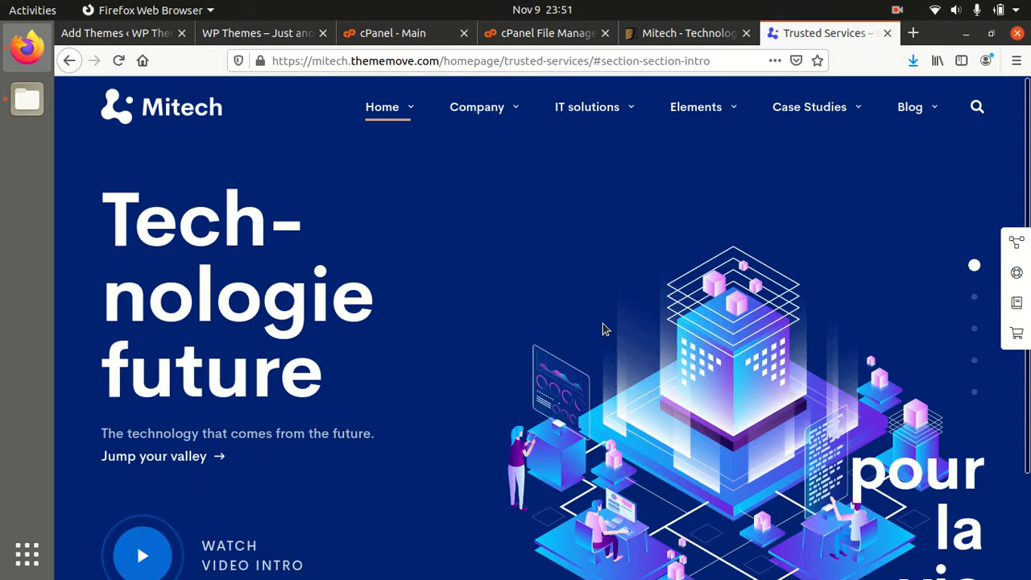
{"action": "scroll", "coordinate": [603, 324], "scroll_direction": "down", "scroll_amount": 1}
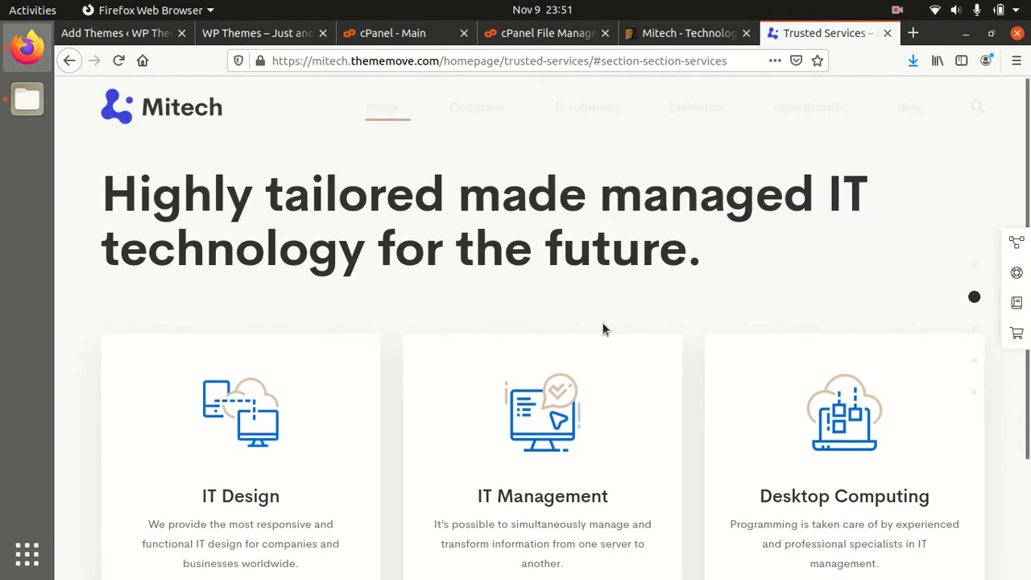
{"action": "scroll", "coordinate": [748, 326], "scroll_direction": "down", "scroll_amount": 1}
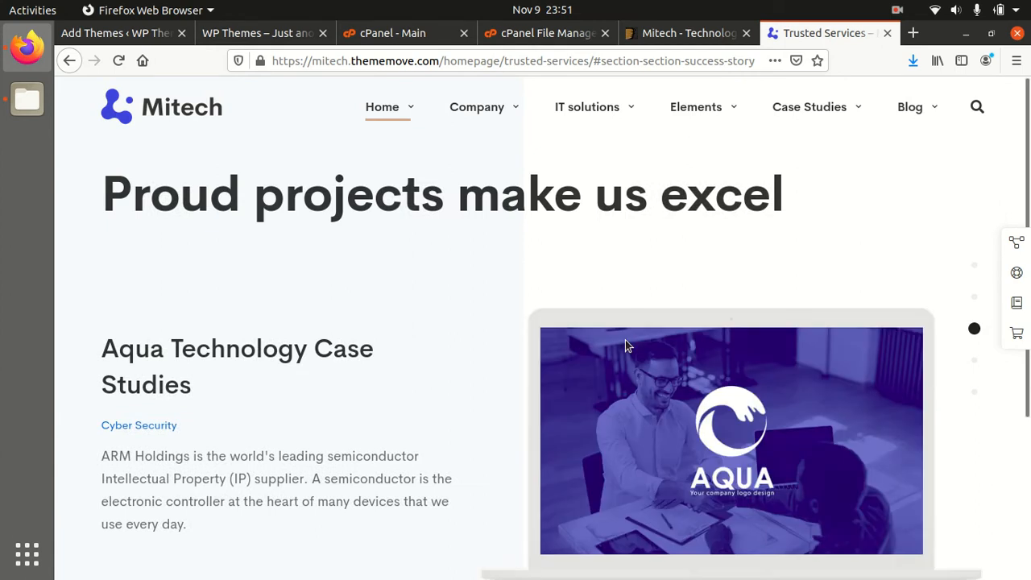
{"action": "scroll", "coordinate": [626, 346], "scroll_direction": "down", "scroll_amount": 2}
{"action": "scroll", "coordinate": [625, 340], "scroll_direction": "down", "scroll_amount": 1}
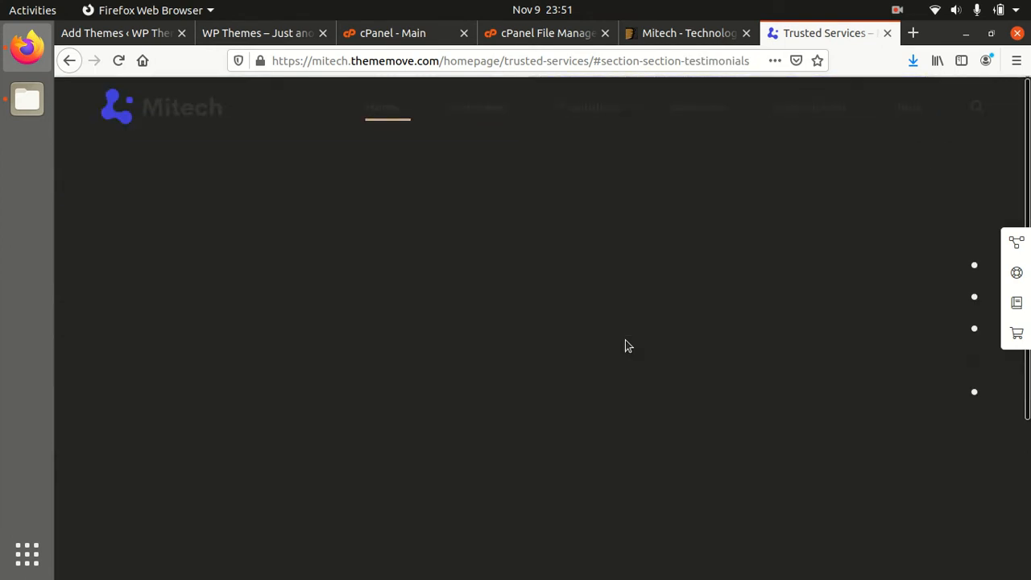
{"action": "scroll", "coordinate": [675, 327], "scroll_direction": "down", "scroll_amount": 1}
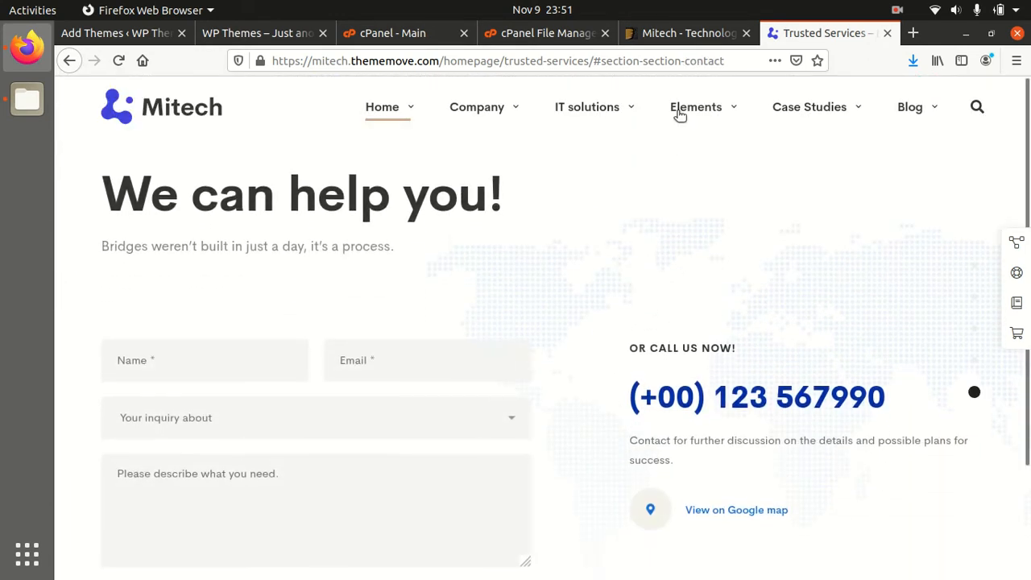
Leave the Trusted Services demo and go back to the framed ThemeForest preview of Mitech.
{"action": "left_click", "coordinate": [71, 62]}
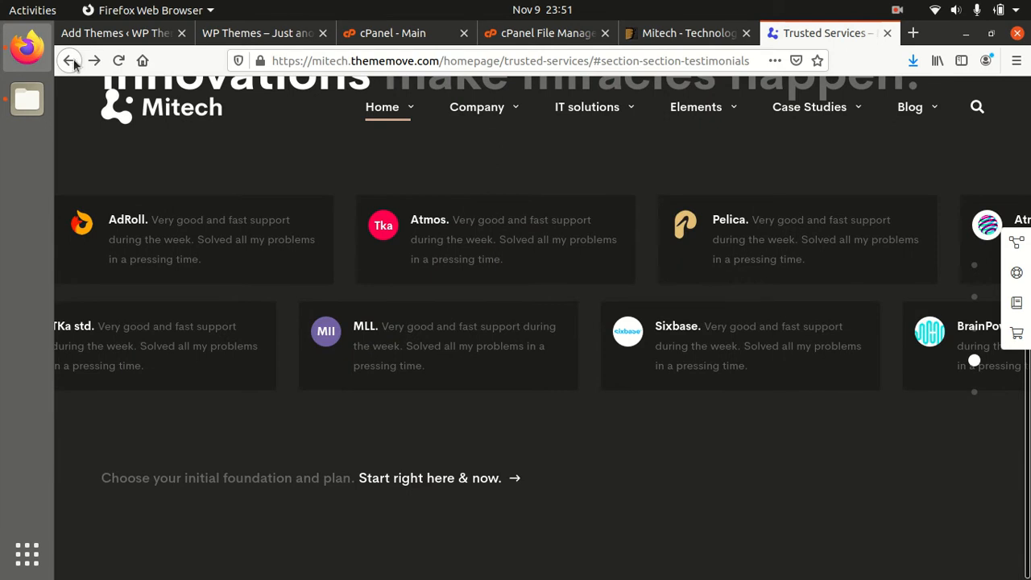
{"action": "left_click", "coordinate": [71, 63]}
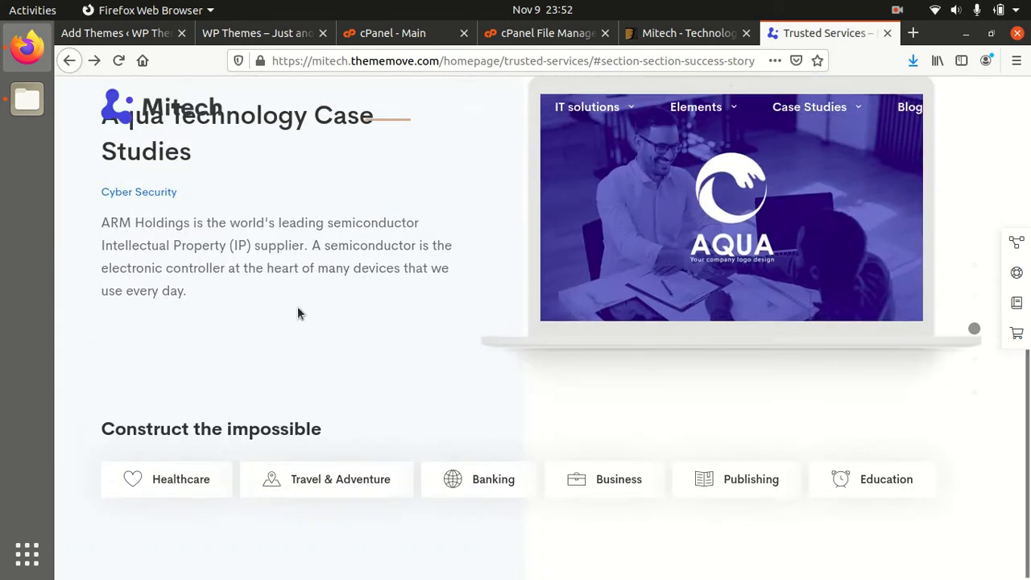
{"action": "left_click", "coordinate": [70, 63]}
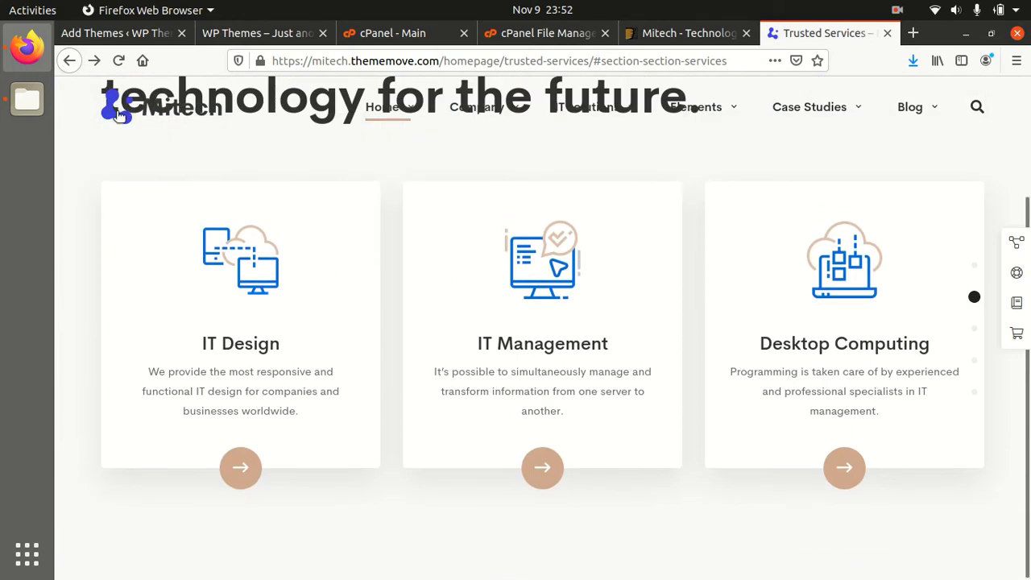
{"action": "left_click", "coordinate": [71, 62]}
{"action": "left_click", "coordinate": [71, 62]}
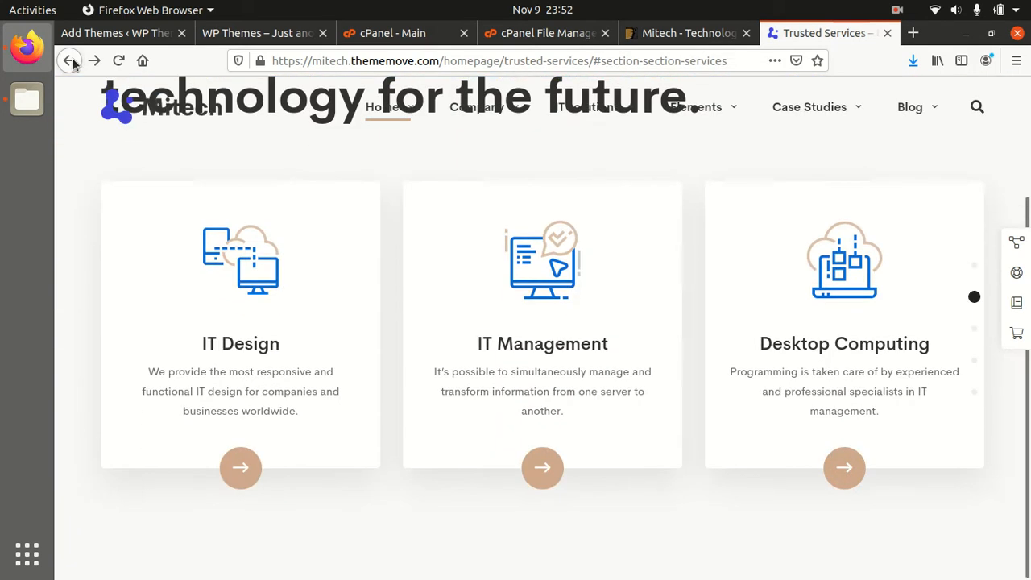
{"action": "left_click", "coordinate": [71, 62]}
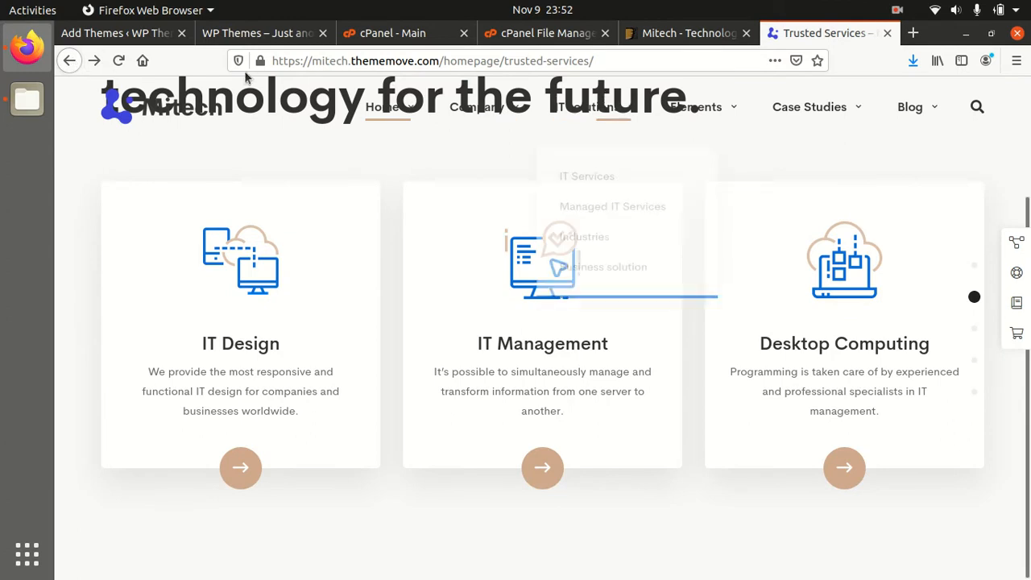
{"action": "left_click", "coordinate": [69, 62]}
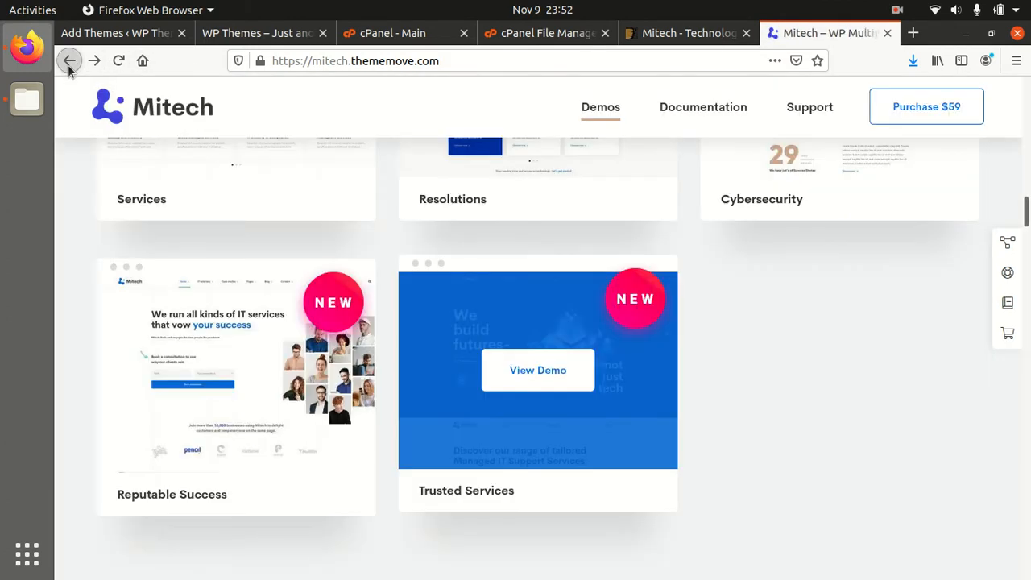
{"action": "left_click", "coordinate": [69, 67]}
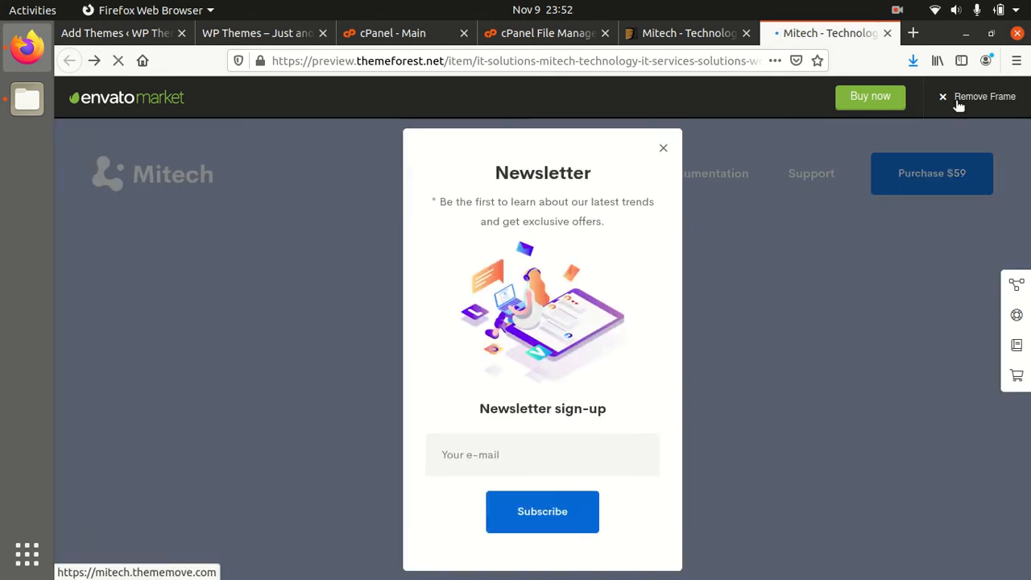
Remove the preview frame, dismiss the newsletter popup and browse to the homepage demos.
{"action": "left_click", "coordinate": [959, 103]}
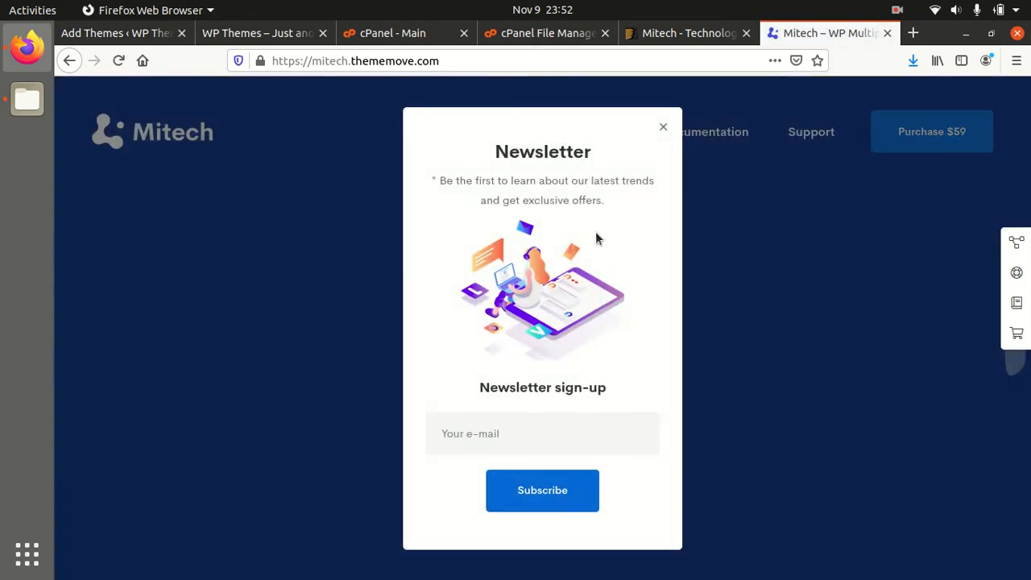
{"action": "left_click", "coordinate": [663, 127]}
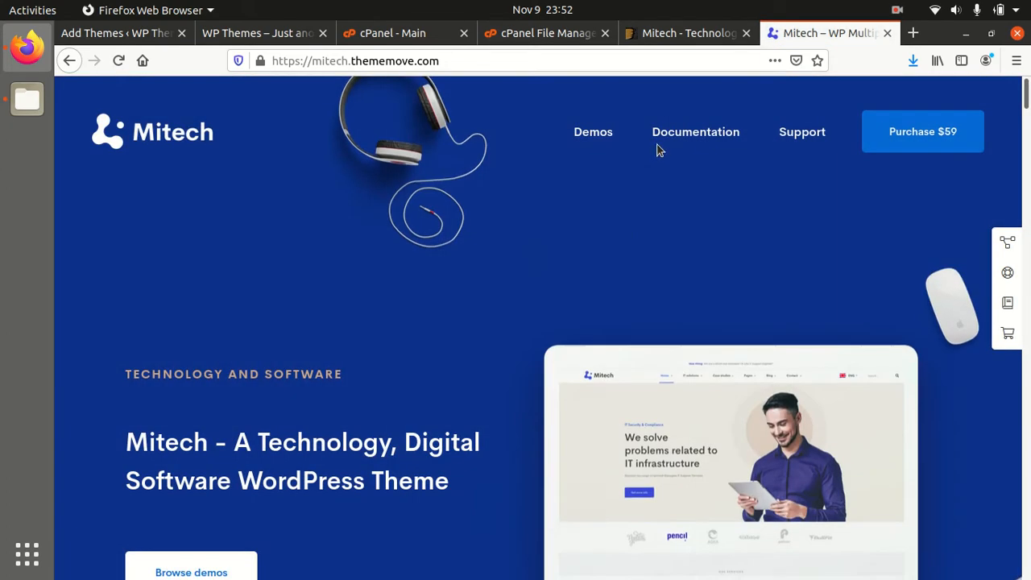
{"action": "scroll", "coordinate": [642, 298], "scroll_direction": "down", "scroll_amount": 10}
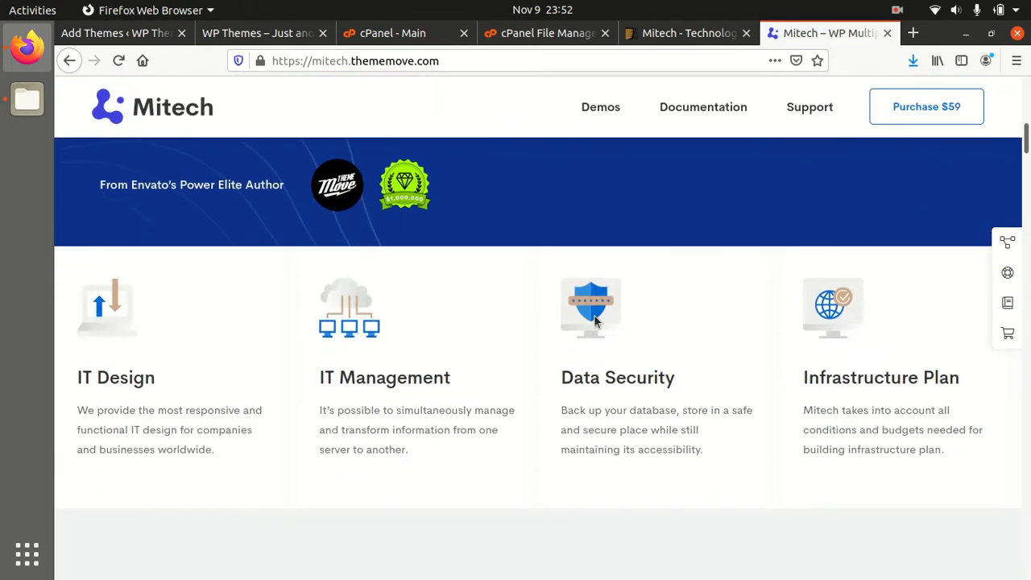
{"action": "scroll", "coordinate": [596, 322], "scroll_direction": "down", "scroll_amount": 6}
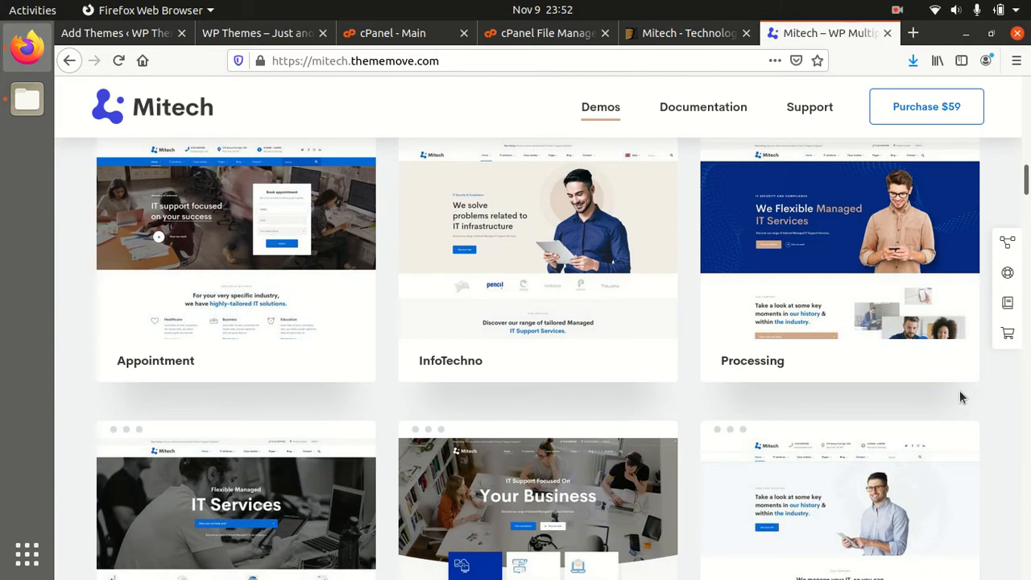
Open the InfoTechno homepage demo and dismiss its newsletter popup.
{"action": "left_click", "coordinate": [523, 247]}
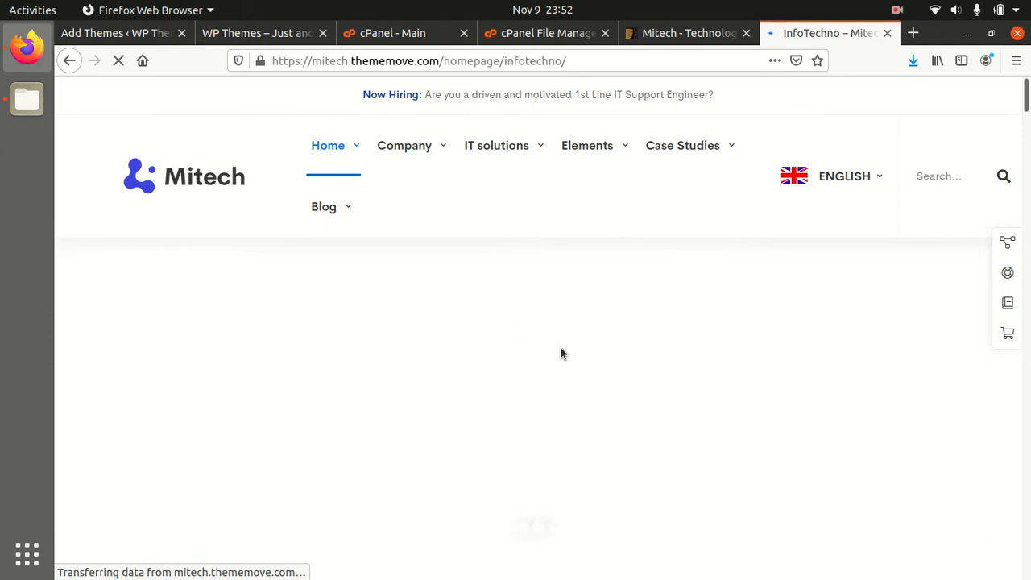
{"action": "scroll", "coordinate": [750, 347], "scroll_direction": "down", "scroll_amount": 3}
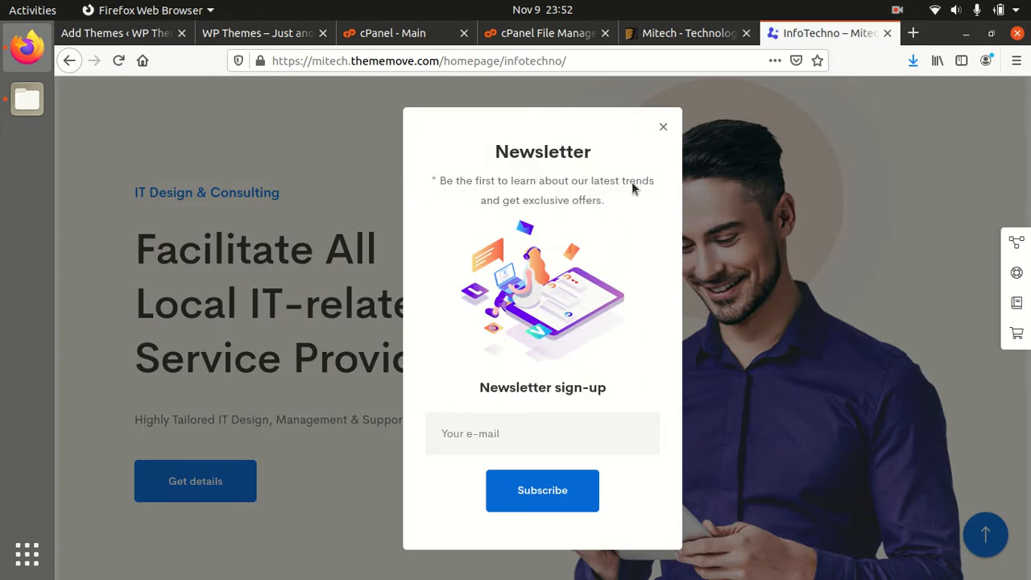
{"action": "left_click", "coordinate": [662, 128]}
Look over the InfoTechno demo's hero, services, company and "How we claim to excel?" sections.
{"action": "scroll", "coordinate": [402, 340], "scroll_direction": "down", "scroll_amount": 5}
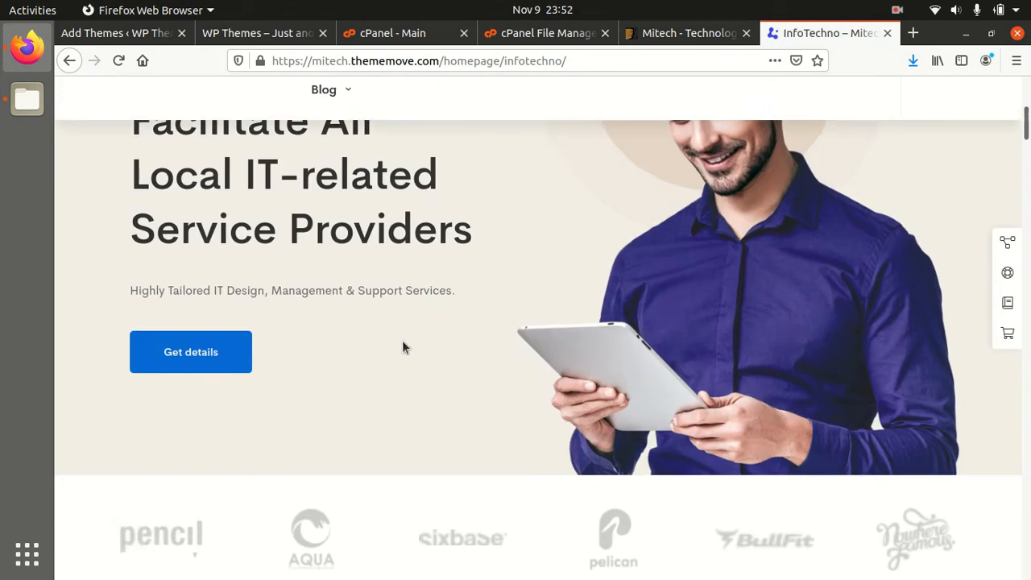
{"action": "scroll", "coordinate": [402, 348], "scroll_direction": "down", "scroll_amount": 3}
{"action": "scroll", "coordinate": [402, 347], "scroll_direction": "down", "scroll_amount": 2}
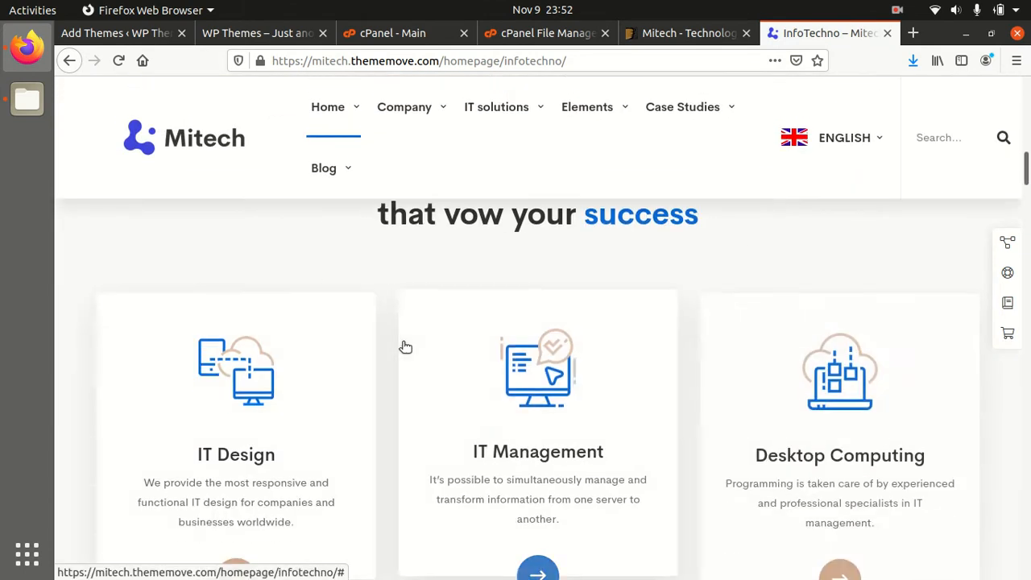
{"action": "scroll", "coordinate": [448, 354], "scroll_direction": "down", "scroll_amount": 10}
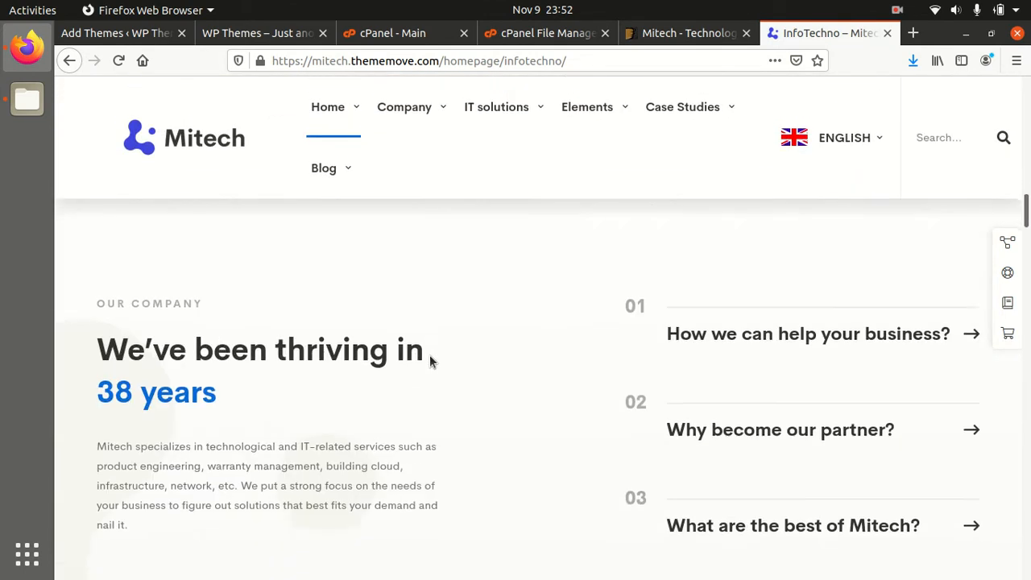
{"action": "scroll", "coordinate": [430, 362], "scroll_direction": "down", "scroll_amount": 3}
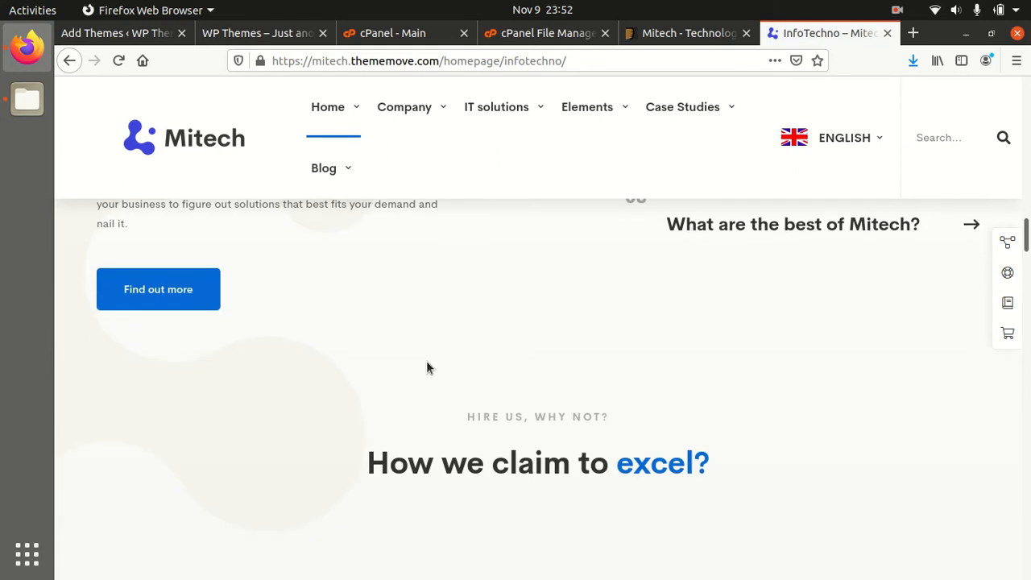
{"action": "scroll", "coordinate": [428, 363], "scroll_direction": "down", "scroll_amount": 3}
{"action": "scroll", "coordinate": [423, 383], "scroll_direction": "down", "scroll_amount": 4}
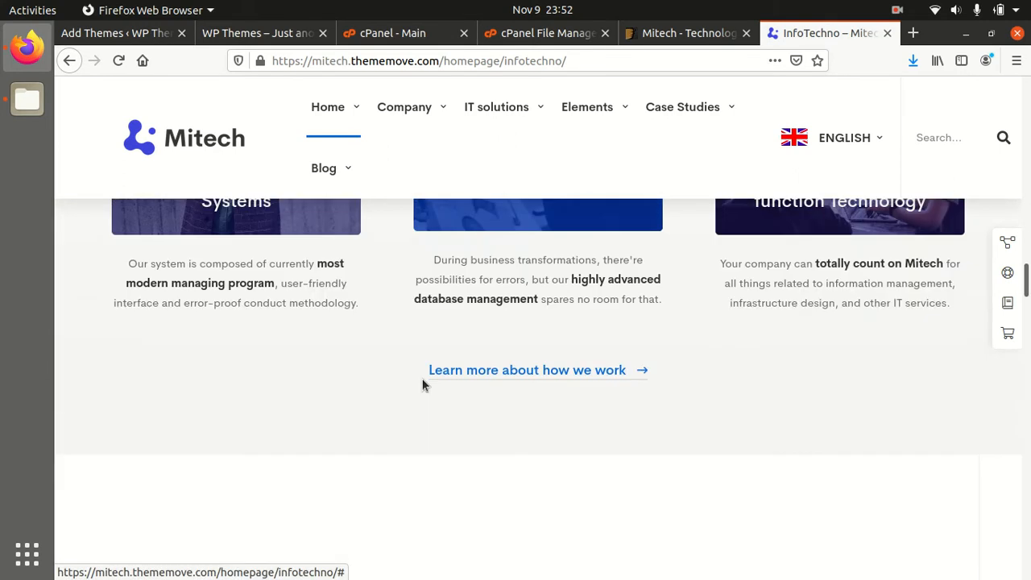
{"action": "scroll", "coordinate": [424, 385], "scroll_direction": "up", "scroll_amount": 4}
{"action": "scroll", "coordinate": [425, 384], "scroll_direction": "up", "scroll_amount": 10}
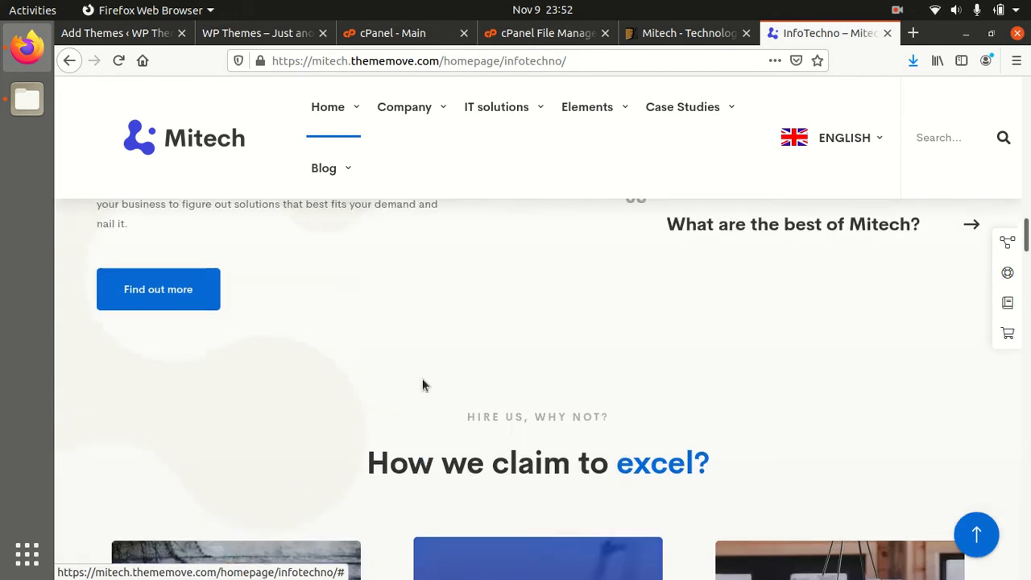
{"action": "scroll", "coordinate": [422, 379], "scroll_direction": "up", "scroll_amount": 2}
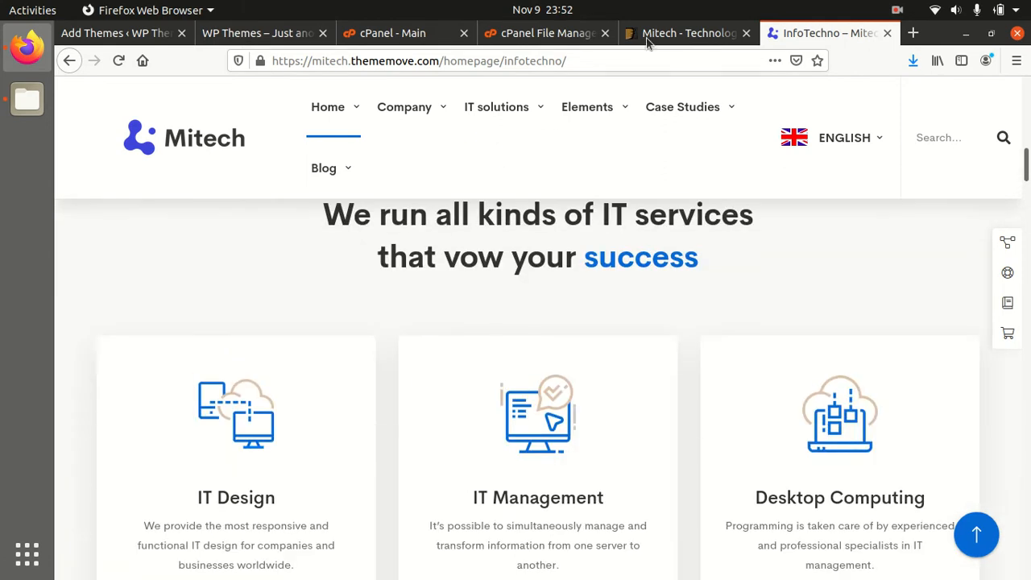
Return to the Mitech item page on ThemeForest and look over its description again.
{"action": "left_click", "coordinate": [666, 33]}
{"action": "scroll", "coordinate": [516, 322], "scroll_direction": "up", "scroll_amount": 15}
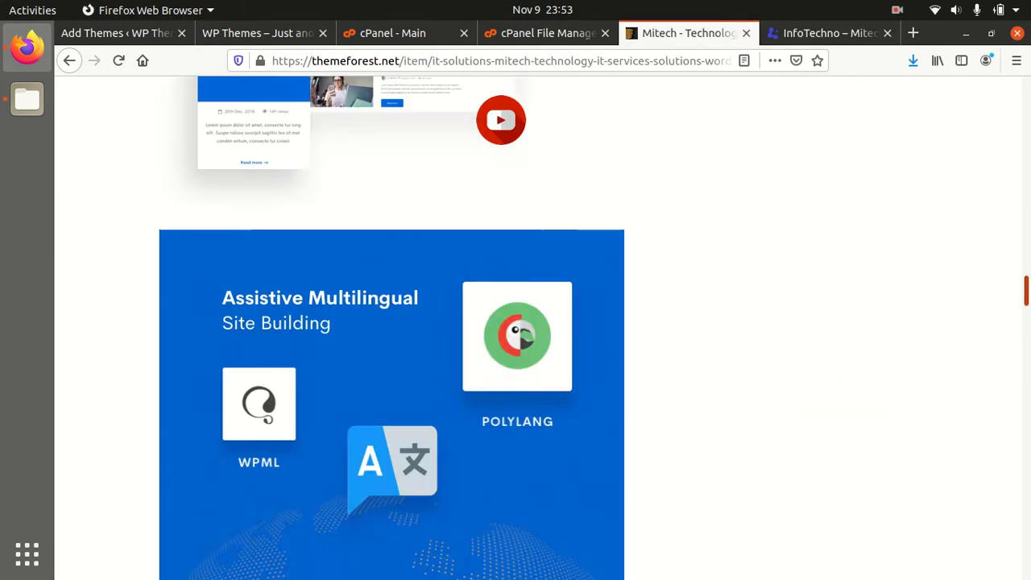
{"action": "left_click_drag", "start_coordinate": [126, 267], "coordinate": [814, 287]}
Open the Dashboard in the WordPress admin and view the site's current front page.
{"action": "left_click", "coordinate": [118, 33]}
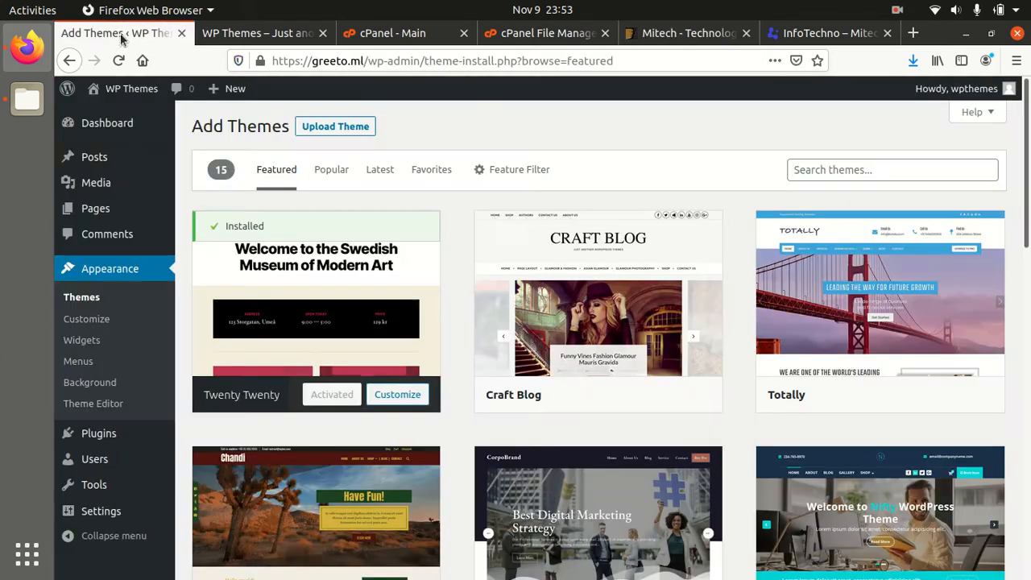
{"action": "left_click", "coordinate": [102, 126]}
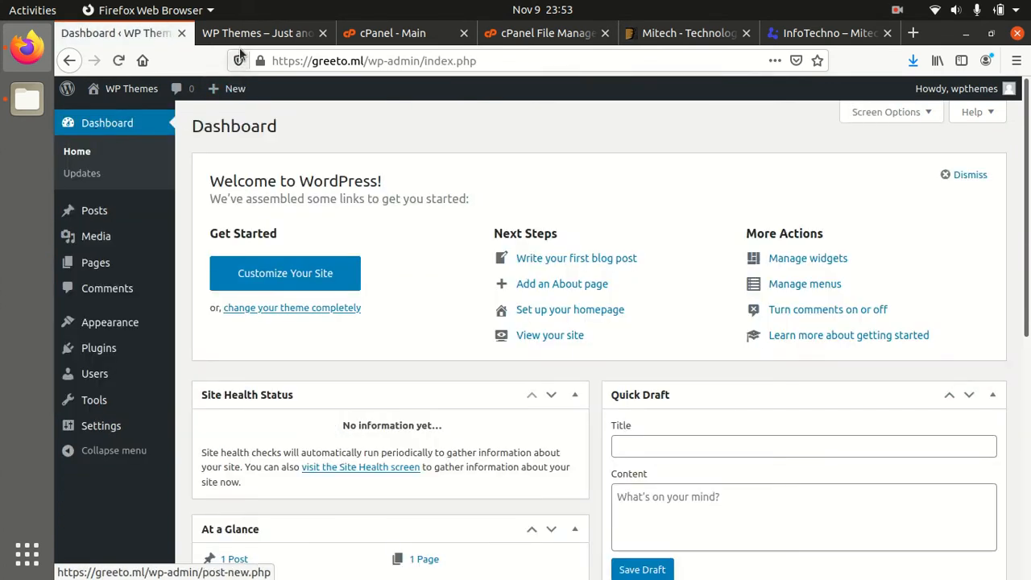
{"action": "left_click", "coordinate": [243, 34]}
{"action": "left_click_drag", "start_coordinate": [82, 142], "coordinate": [449, 145]}
{"action": "left_click", "coordinate": [461, 159]}
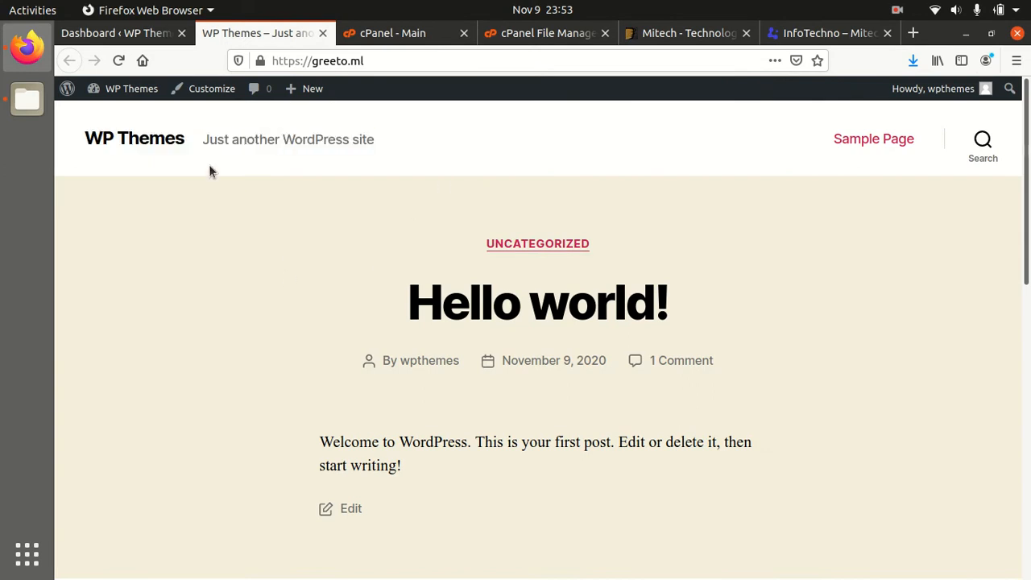
Switch to Files, open the mitech folder on the Desktop and go through its Licensing folder, theme, child theme, documentation and plugins archives.
{"action": "left_click", "coordinate": [27, 98]}
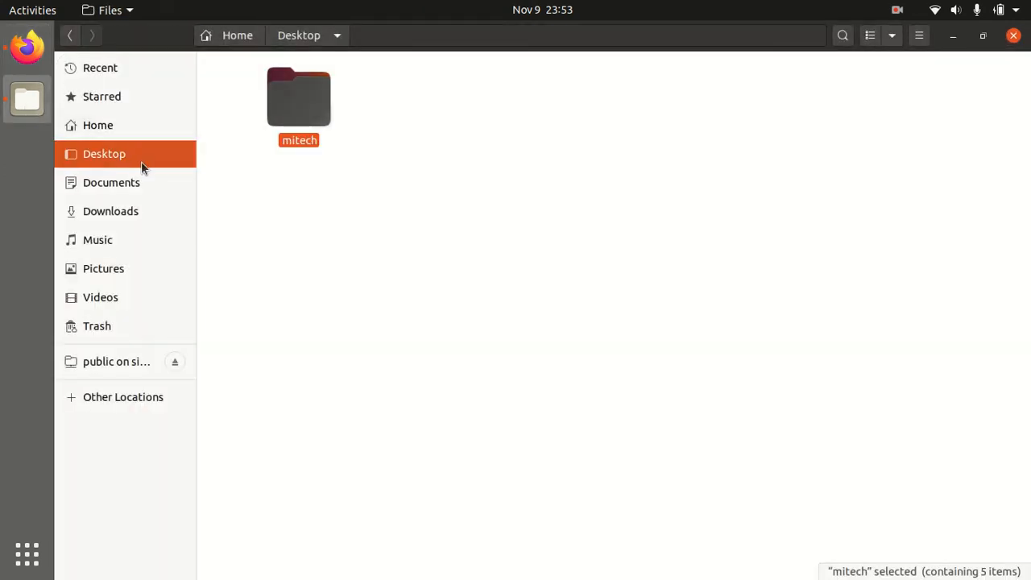
{"action": "double_click", "coordinate": [299, 101]}
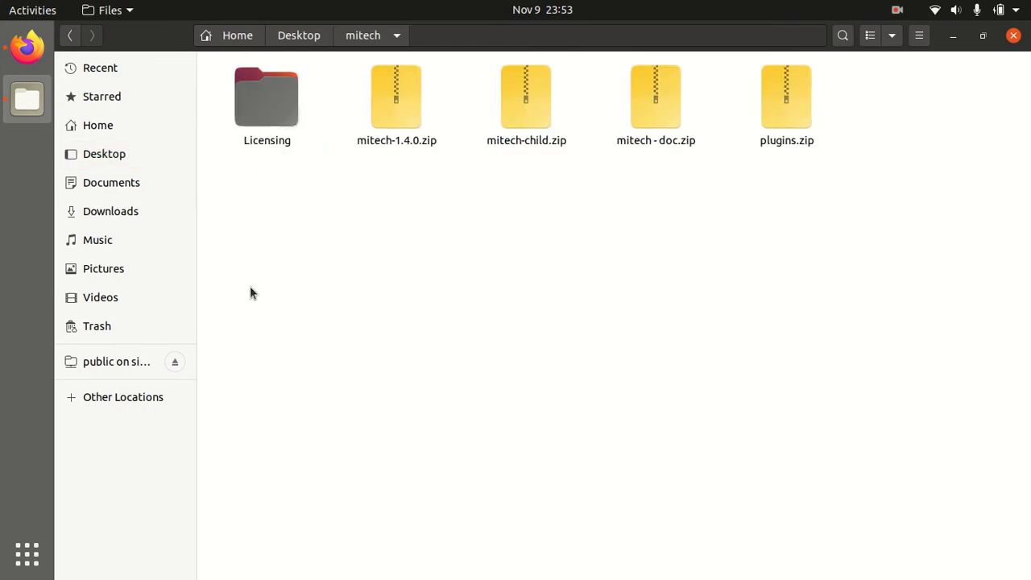
{"action": "left_click", "coordinate": [264, 109]}
{"action": "left_click", "coordinate": [408, 106]}
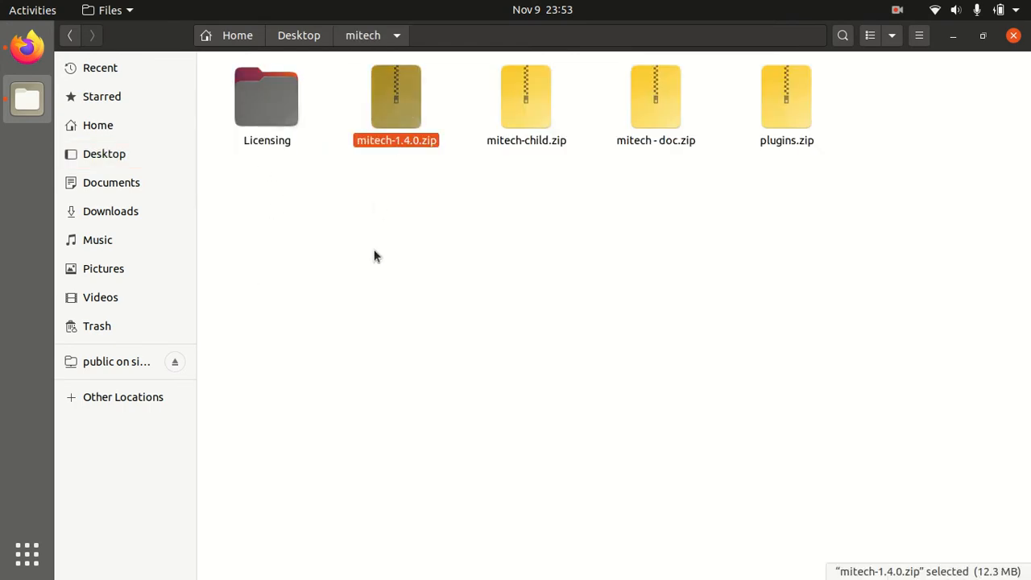
{"action": "left_click", "coordinate": [533, 105]}
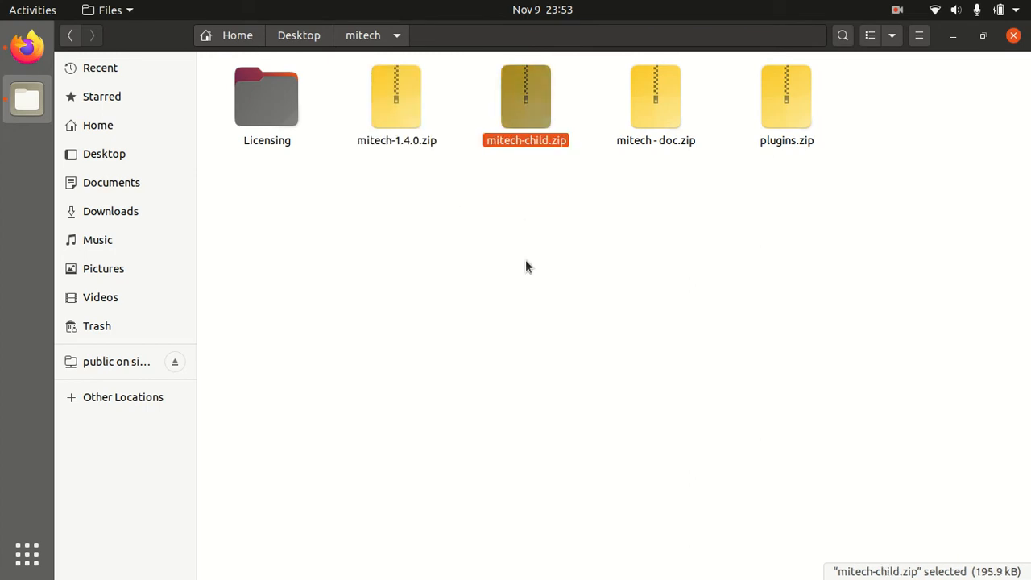
{"action": "left_click", "coordinate": [633, 121]}
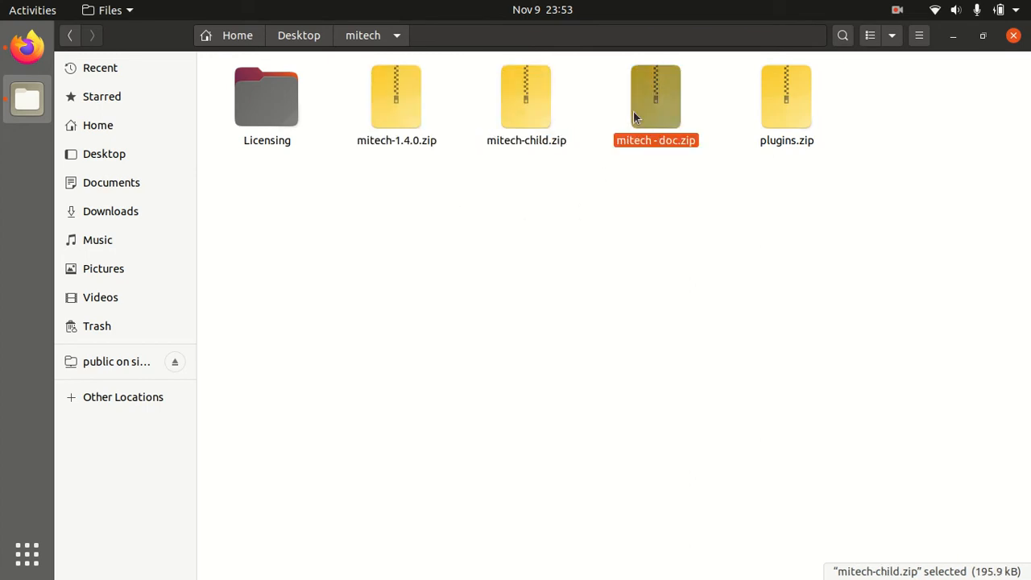
{"action": "left_click", "coordinate": [781, 114]}
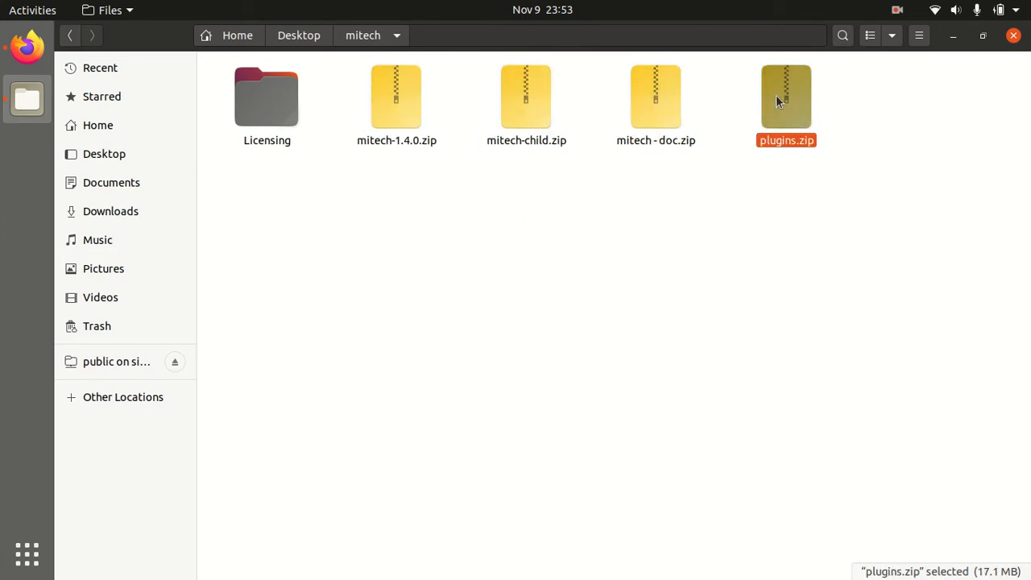
Extract plugins.zip inside the mitech folder, look through the plugin archives in its nested plugins folder, and close the file manager.
{"action": "right_click", "coordinate": [776, 95]}
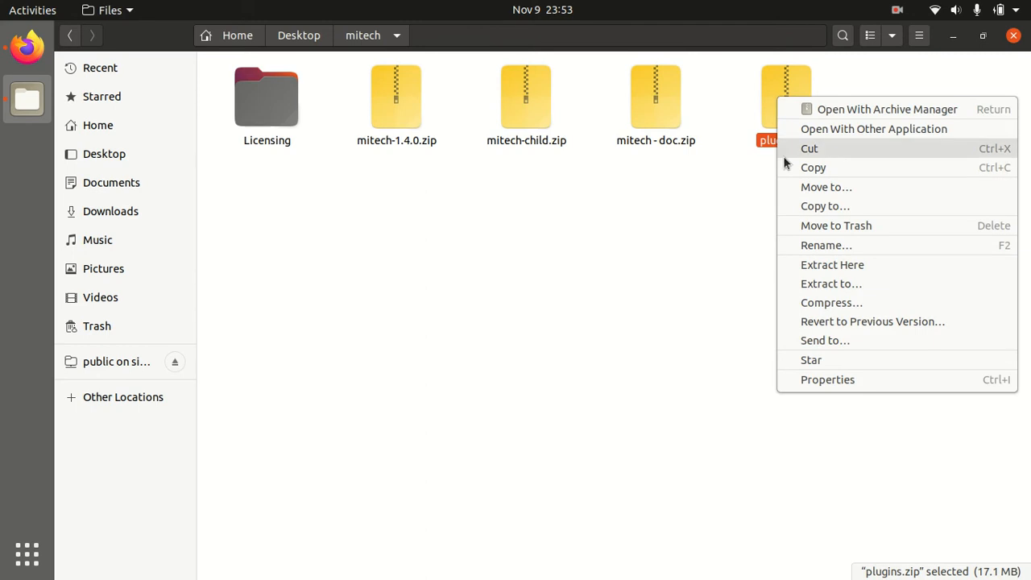
{"action": "left_click", "coordinate": [832, 265]}
{"action": "double_click", "coordinate": [401, 113]}
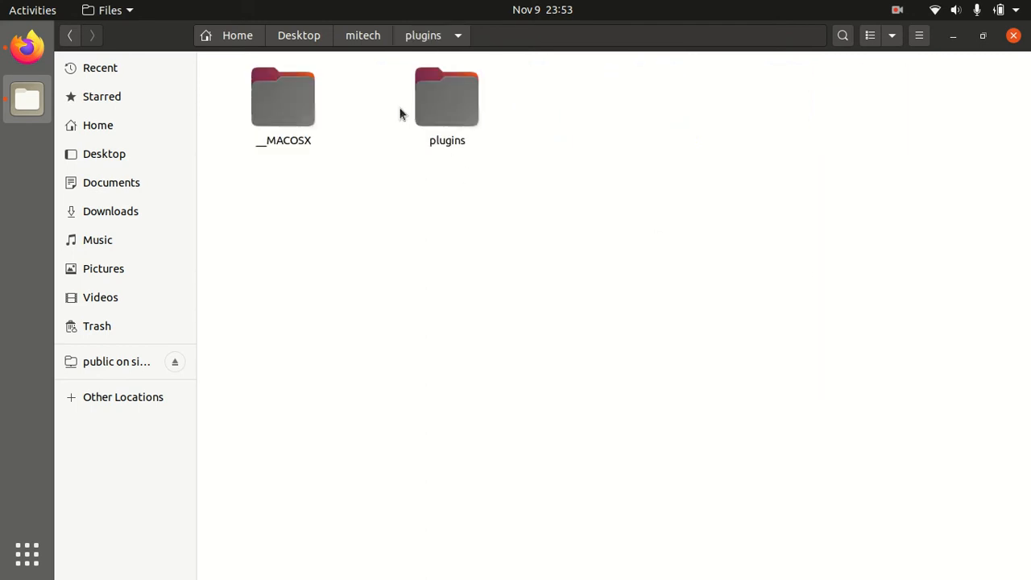
{"action": "double_click", "coordinate": [432, 111]}
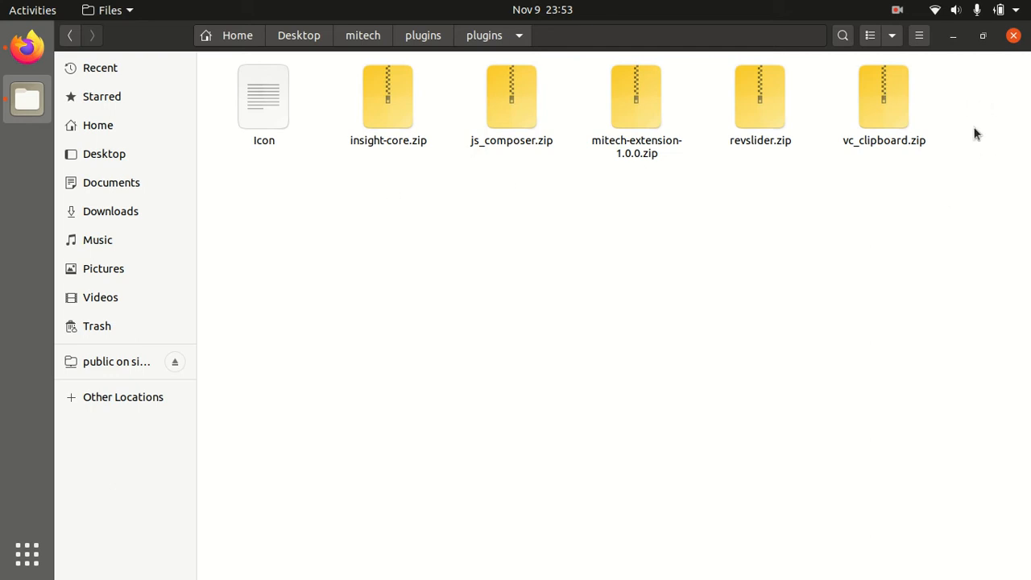
{"action": "left_click", "coordinate": [1014, 36]}
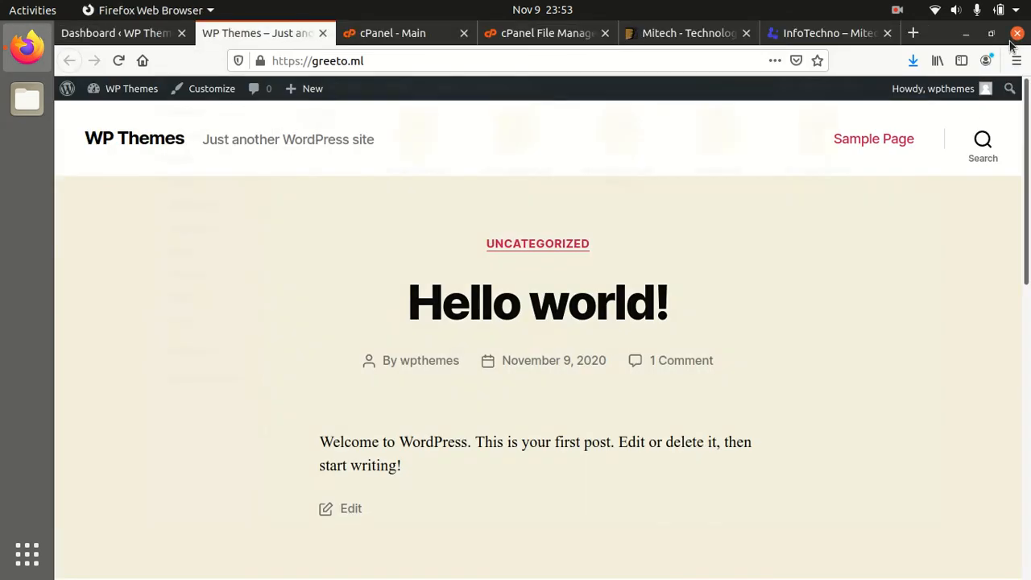
{"action": "left_click", "coordinate": [124, 38]}
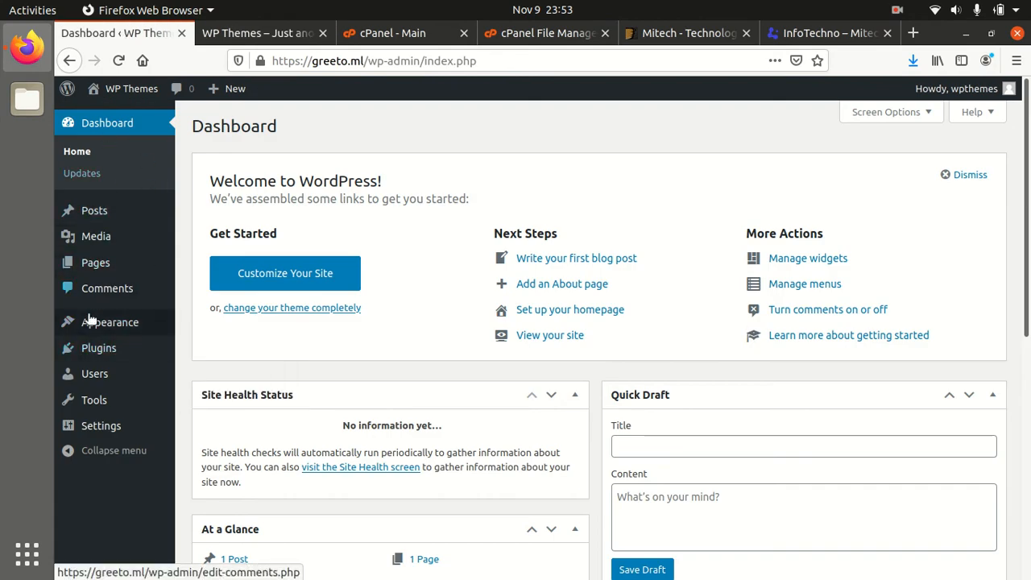
{"action": "mouse_move", "coordinate": [91, 326]}
{"action": "left_click", "coordinate": [194, 326]}
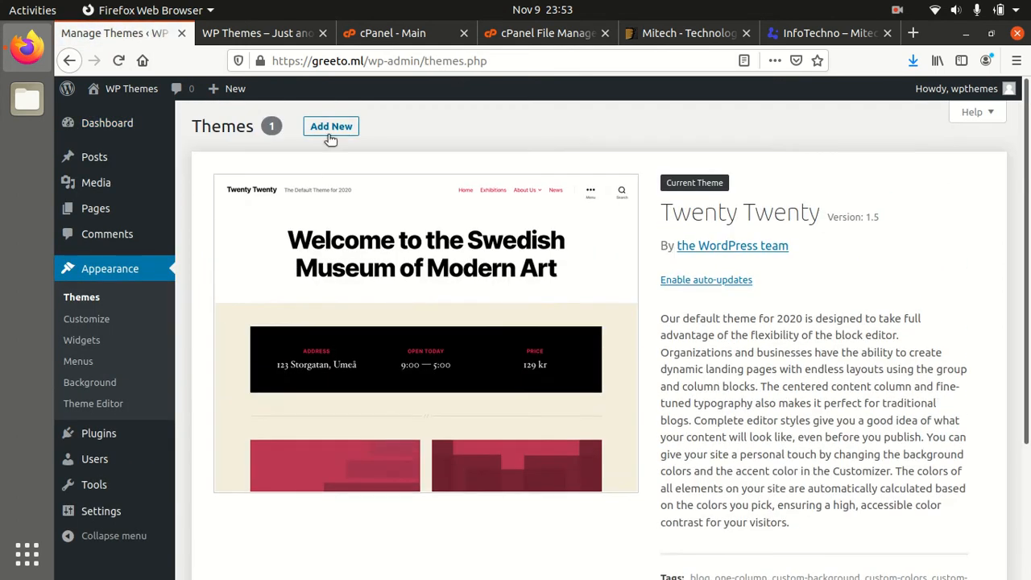
{"action": "left_click", "coordinate": [331, 127]}
{"action": "left_click", "coordinate": [331, 126]}
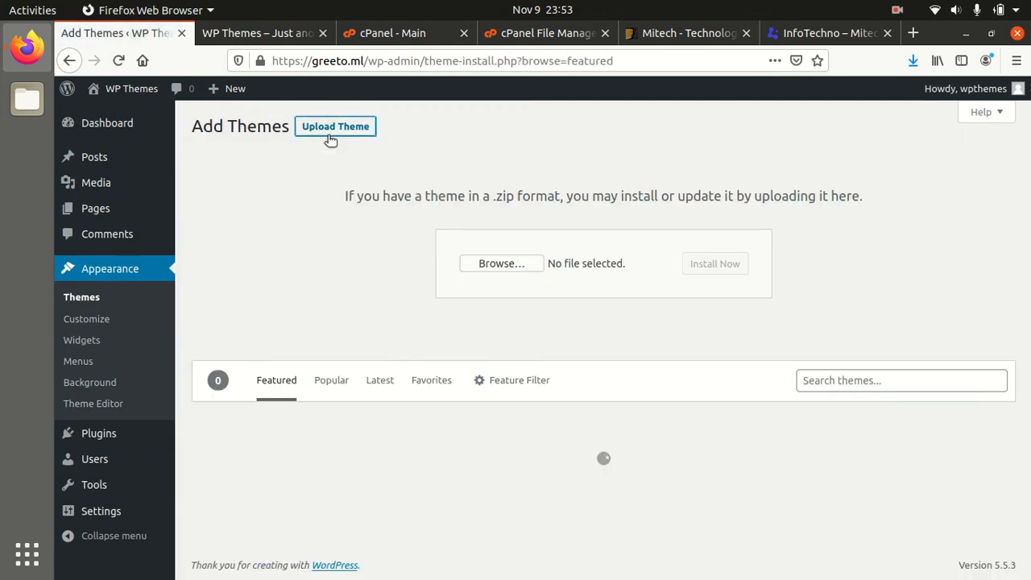
{"action": "left_click", "coordinate": [471, 264]}
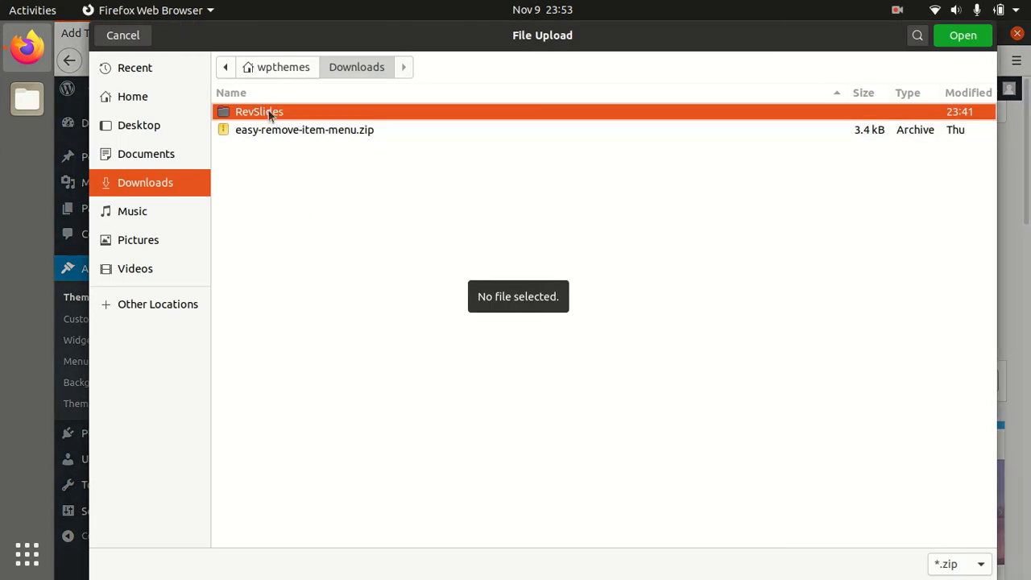
{"action": "left_click", "coordinate": [163, 126]}
{"action": "double_click", "coordinate": [307, 113]}
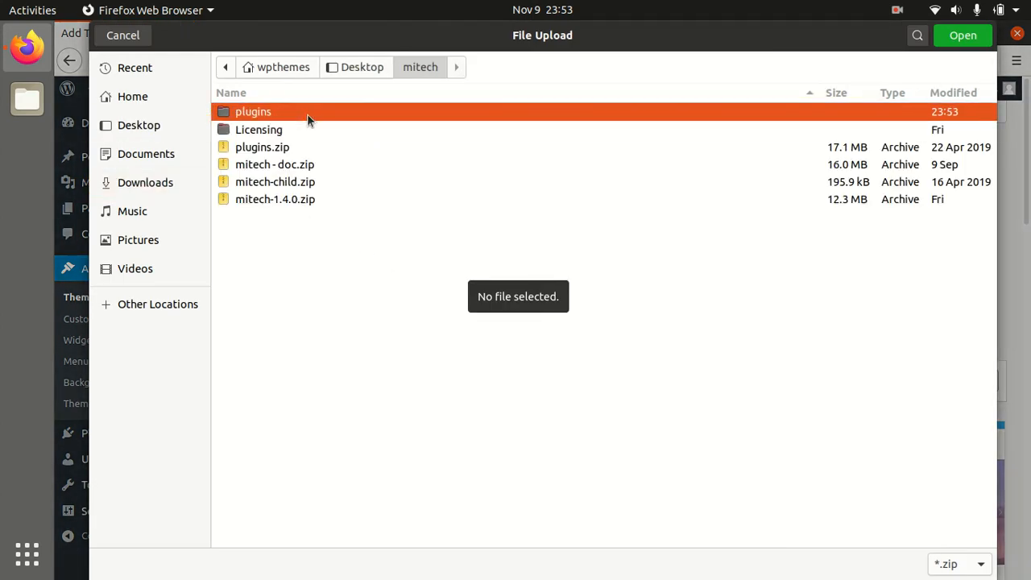
{"action": "left_click", "coordinate": [299, 199]}
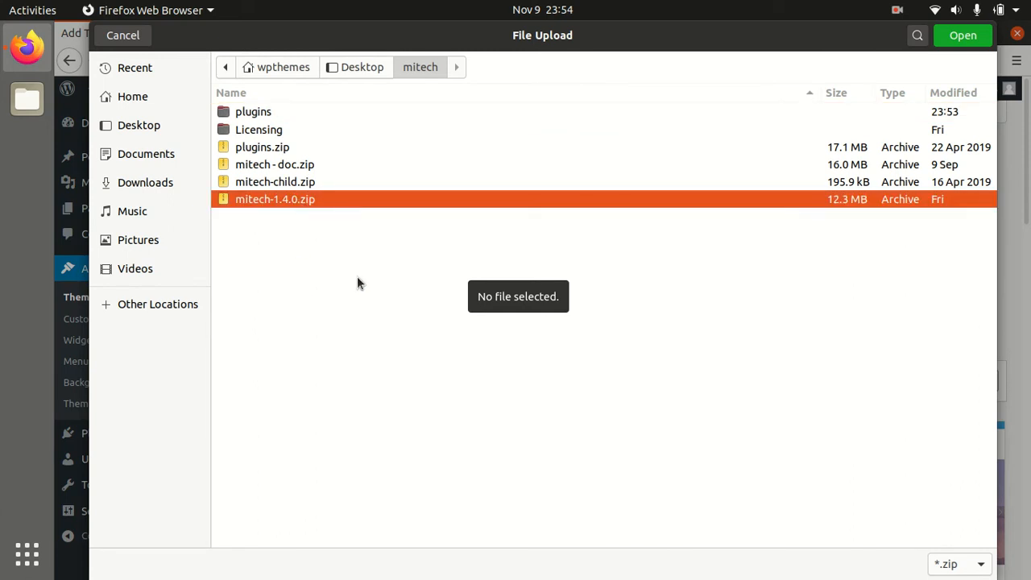
{"action": "left_click", "coordinate": [123, 35]}
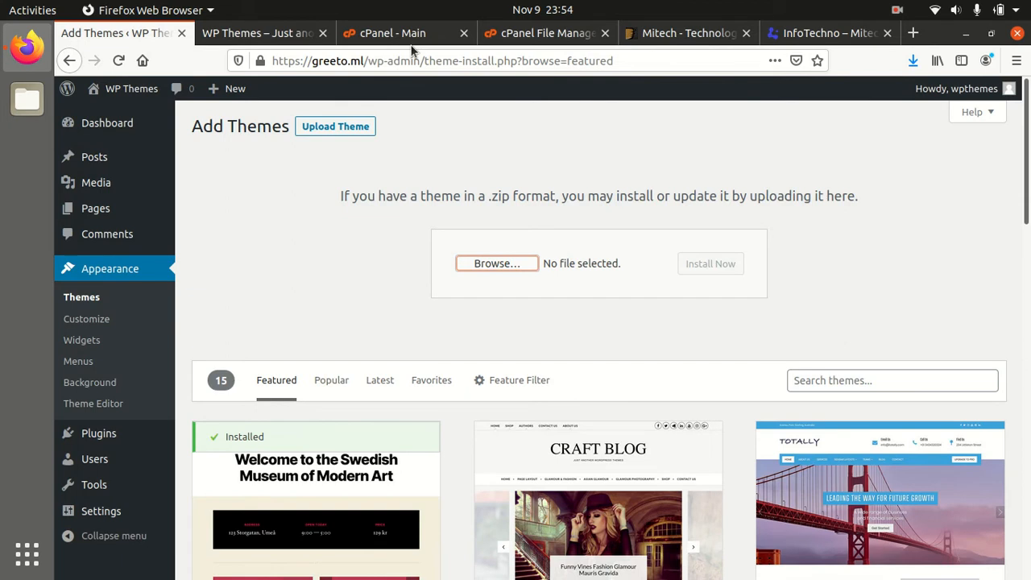
Switch to the cPanel File Manager and open the site's wp-content/themes folder.
{"action": "left_click", "coordinate": [546, 33]}
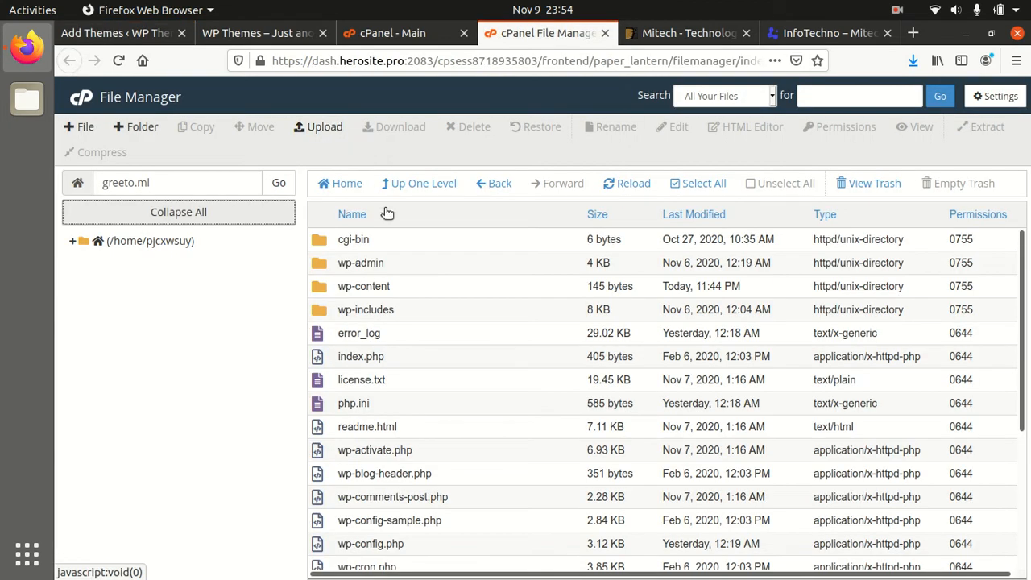
{"action": "double_click", "coordinate": [411, 294]}
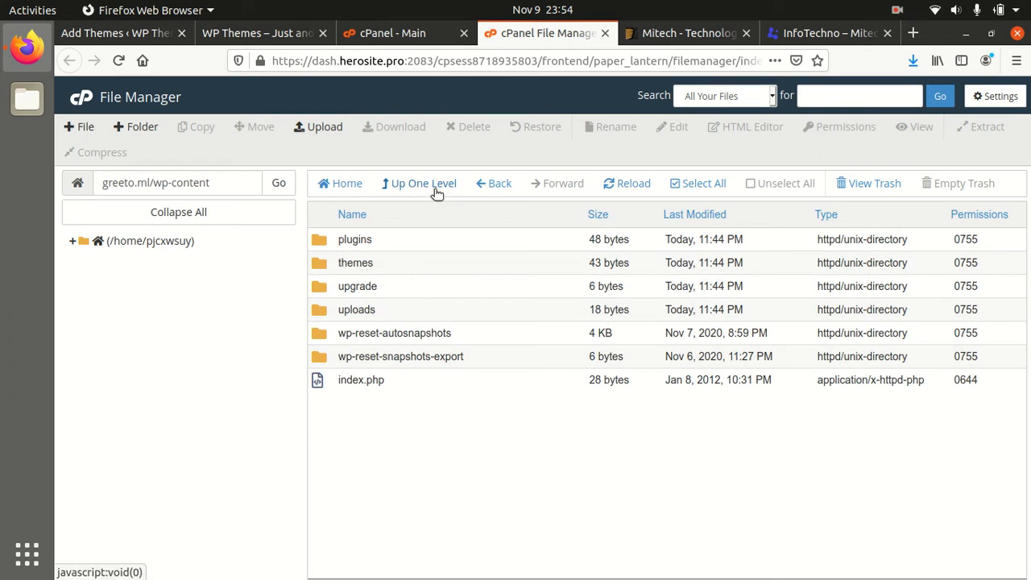
{"action": "double_click", "coordinate": [404, 262]}
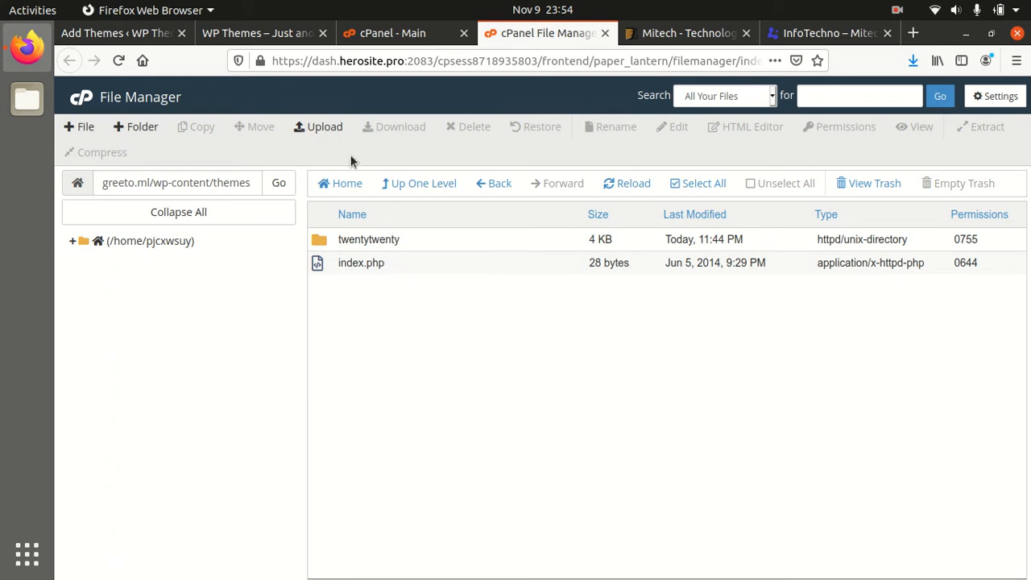
Upload mitech-1.4.0.zip from the mitech folder on the Desktop into wp-content/themes and return to the folder listing.
{"action": "left_click", "coordinate": [332, 126]}
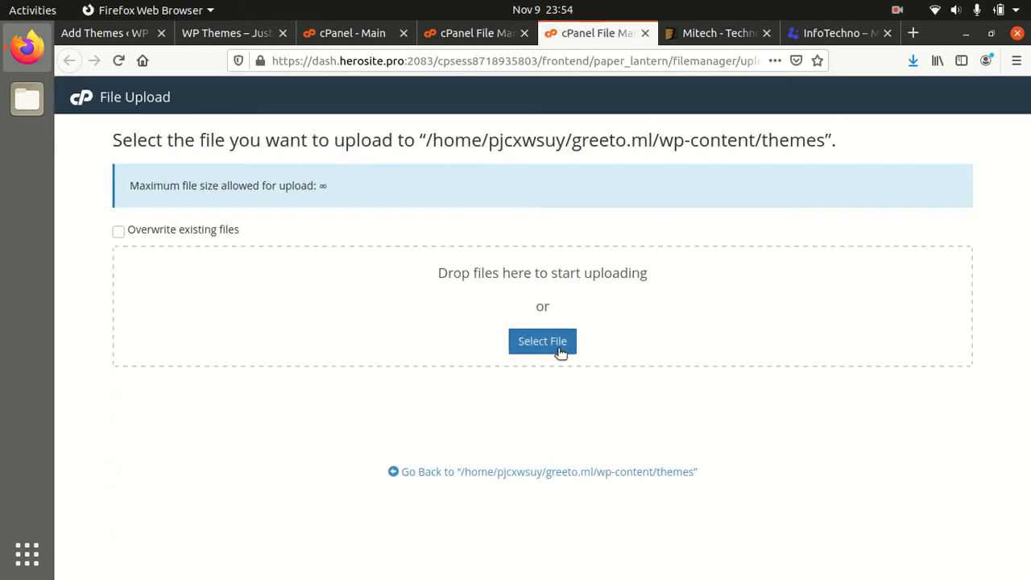
{"action": "left_click", "coordinate": [556, 346]}
{"action": "double_click", "coordinate": [282, 117]}
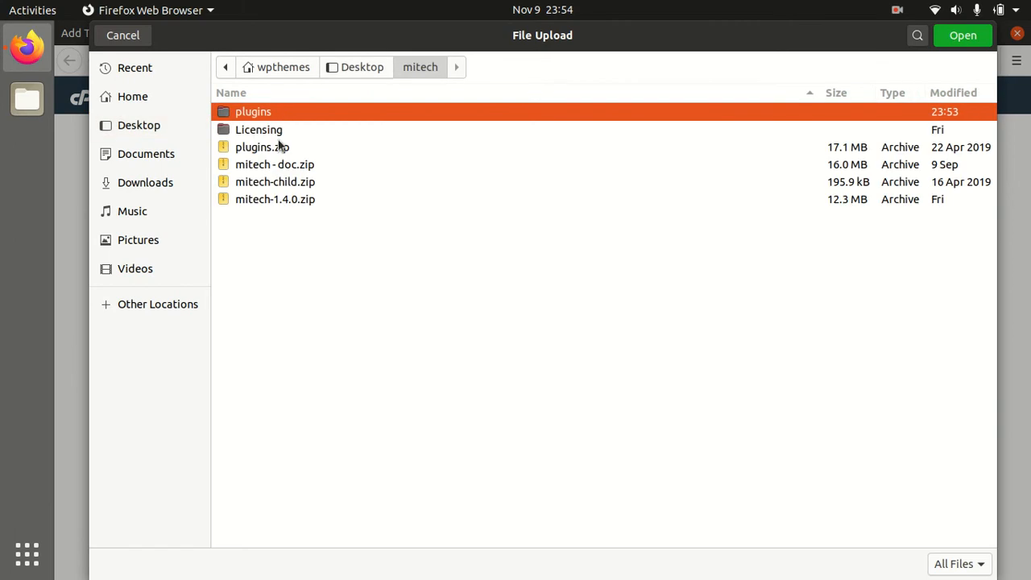
{"action": "left_click", "coordinate": [284, 199]}
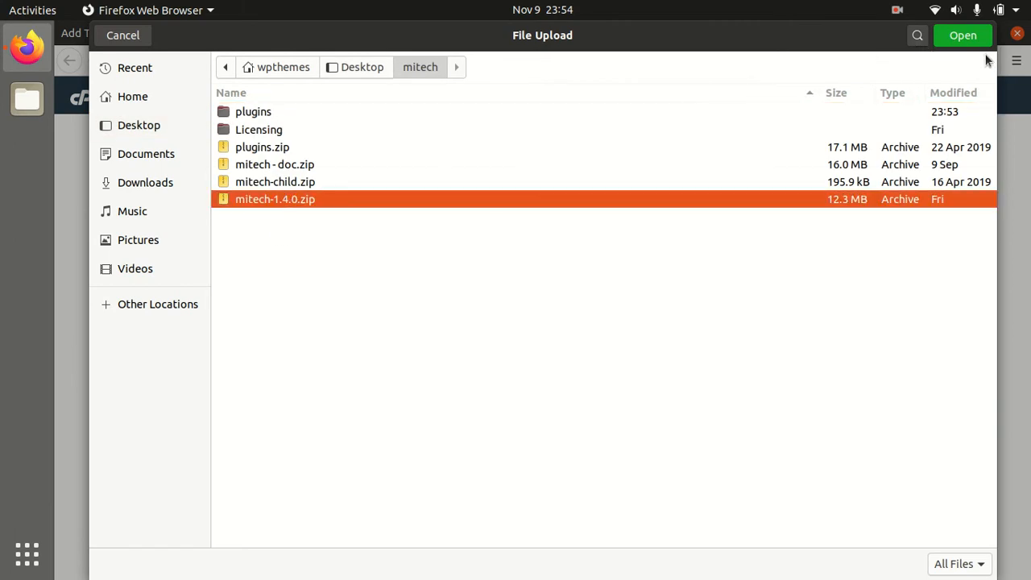
{"action": "left_click", "coordinate": [962, 34]}
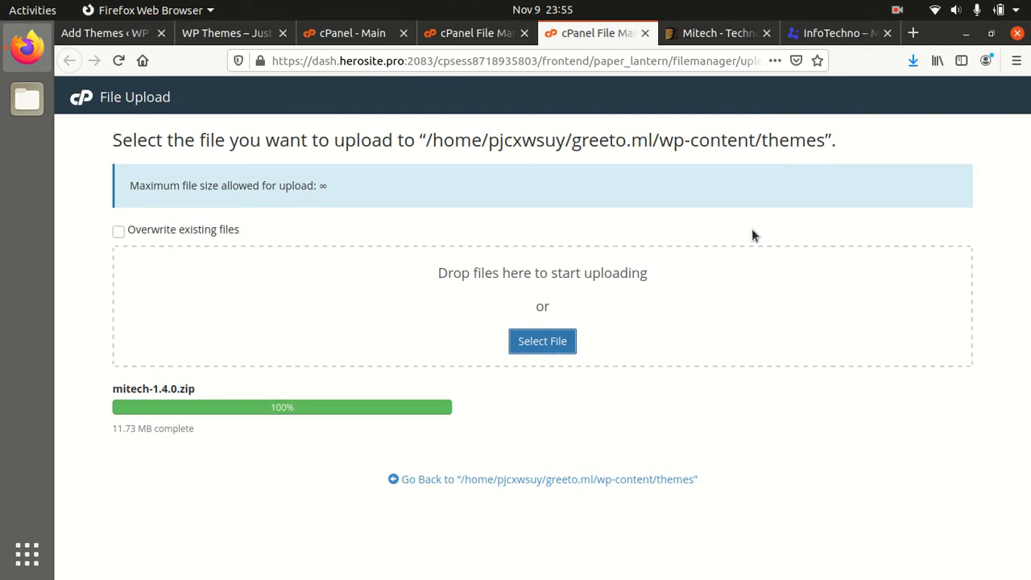
{"action": "left_click", "coordinate": [532, 480]}
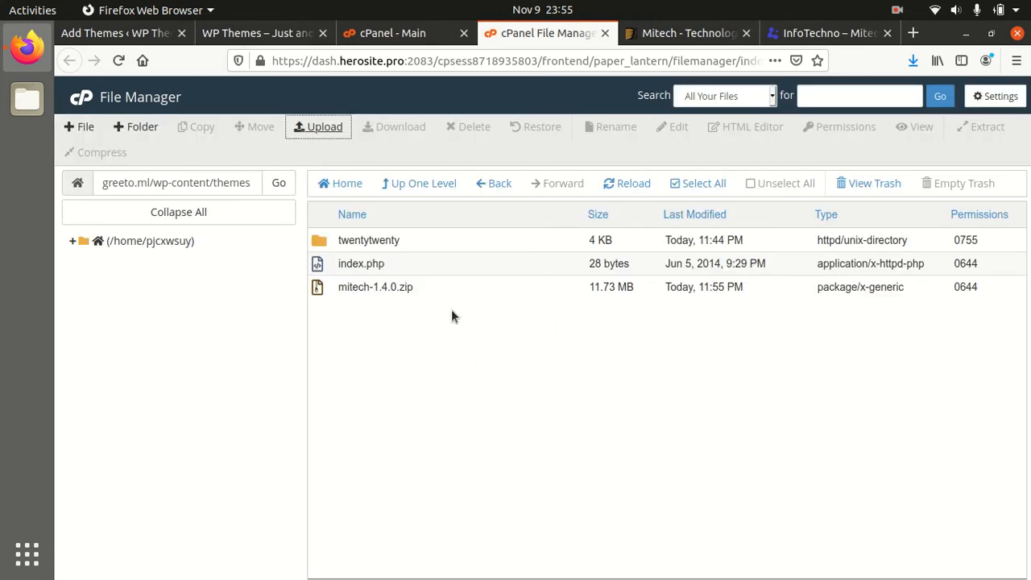
Extract mitech-1.4.0.zip into /greeto.ml/wp-content/themes and reload the listing to check the mitech folder.
{"action": "left_click", "coordinate": [443, 292]}
{"action": "right_click", "coordinate": [444, 293]}
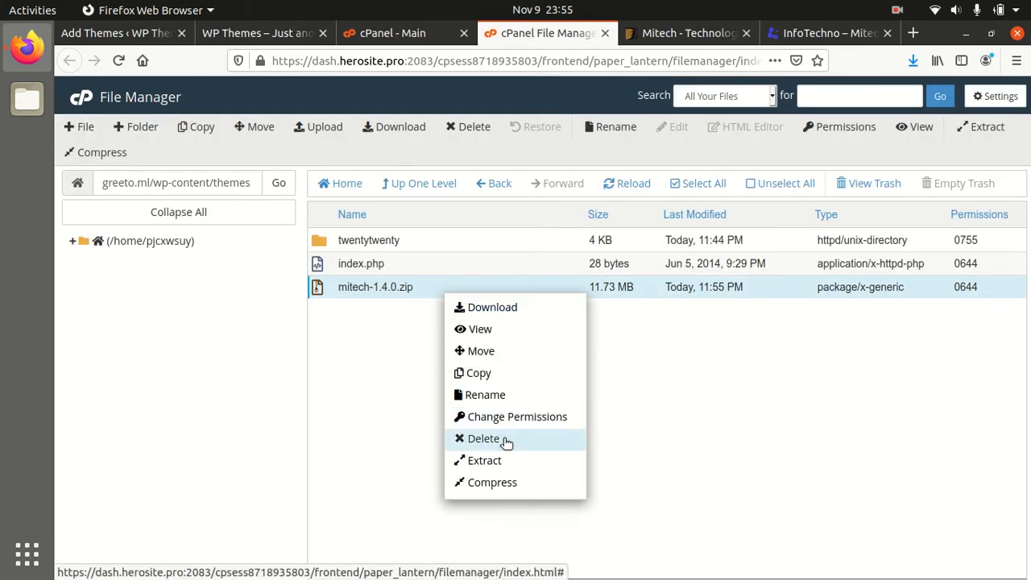
{"action": "left_click", "coordinate": [491, 459]}
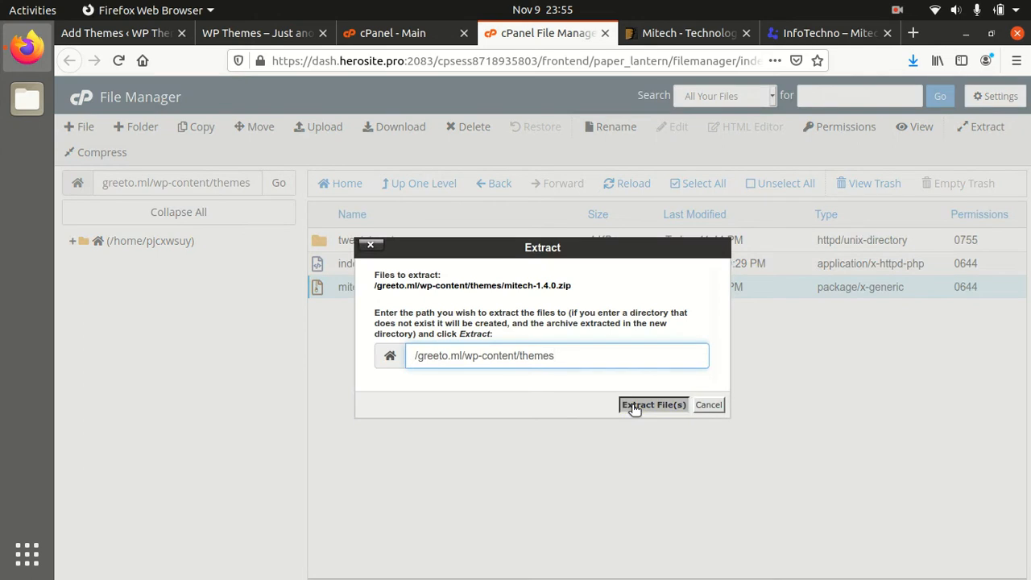
{"action": "left_click", "coordinate": [644, 406]}
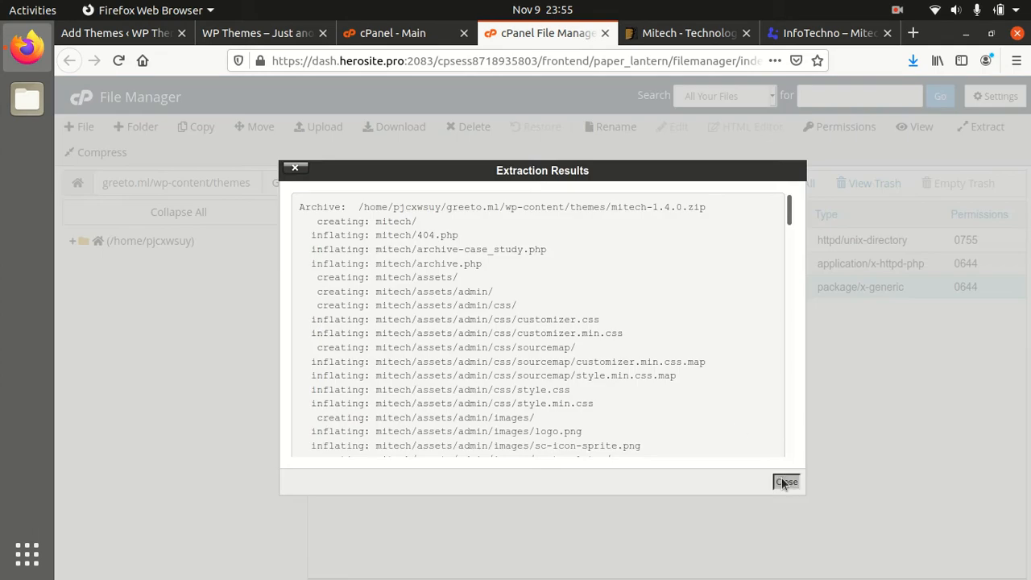
{"action": "left_click", "coordinate": [785, 481]}
{"action": "left_click", "coordinate": [614, 183]}
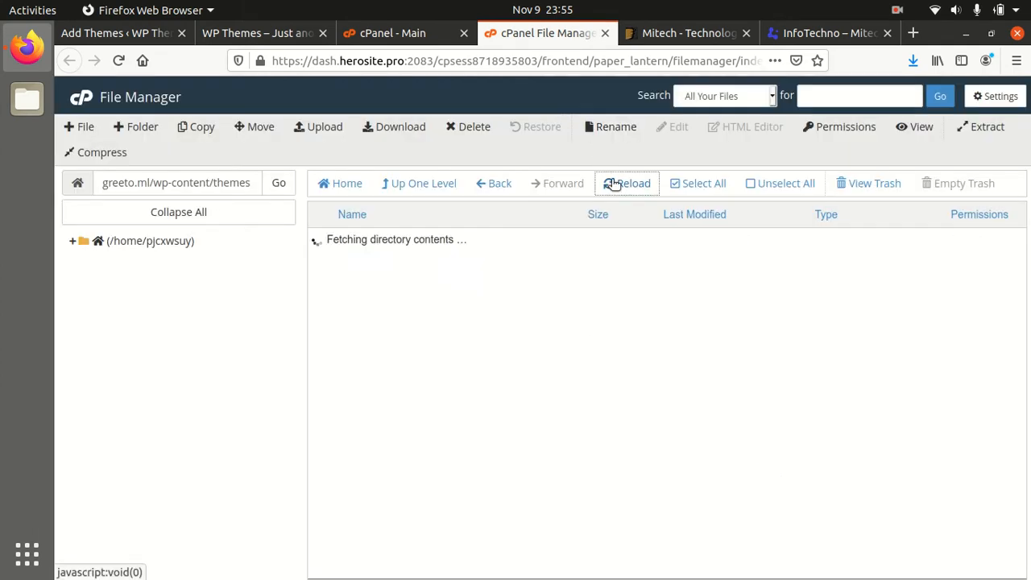
{"action": "left_click", "coordinate": [372, 240]}
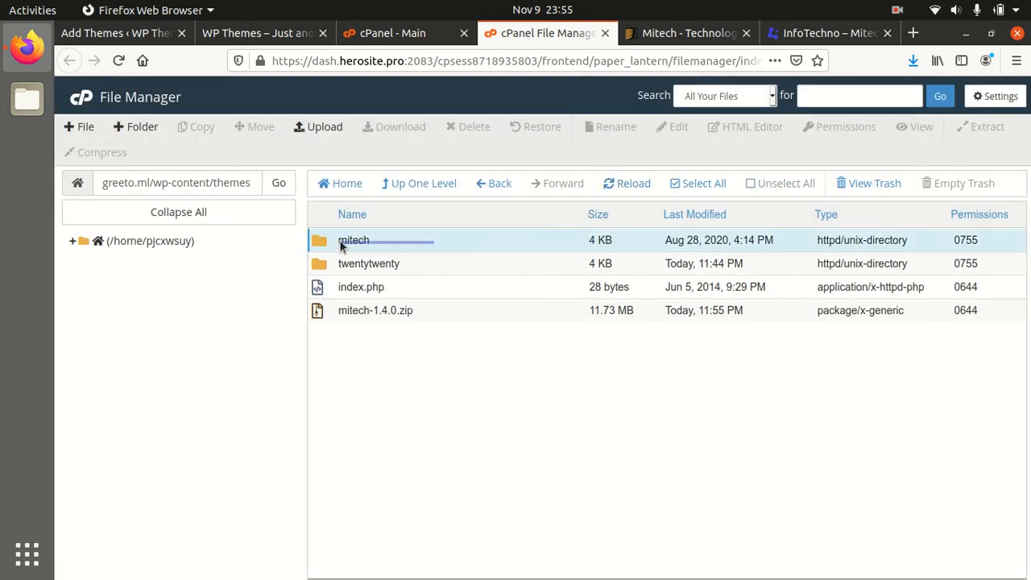
Move the mitech-1.4.0.zip archive in wp-content/themes to the trash.
{"action": "left_click", "coordinate": [366, 312]}
{"action": "left_click", "coordinate": [464, 129]}
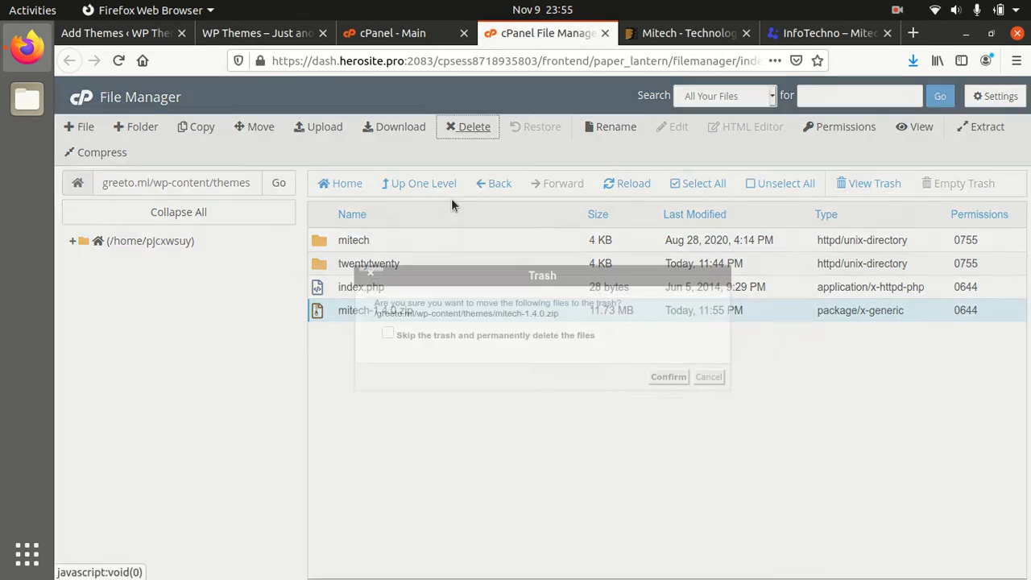
{"action": "left_click", "coordinate": [667, 377]}
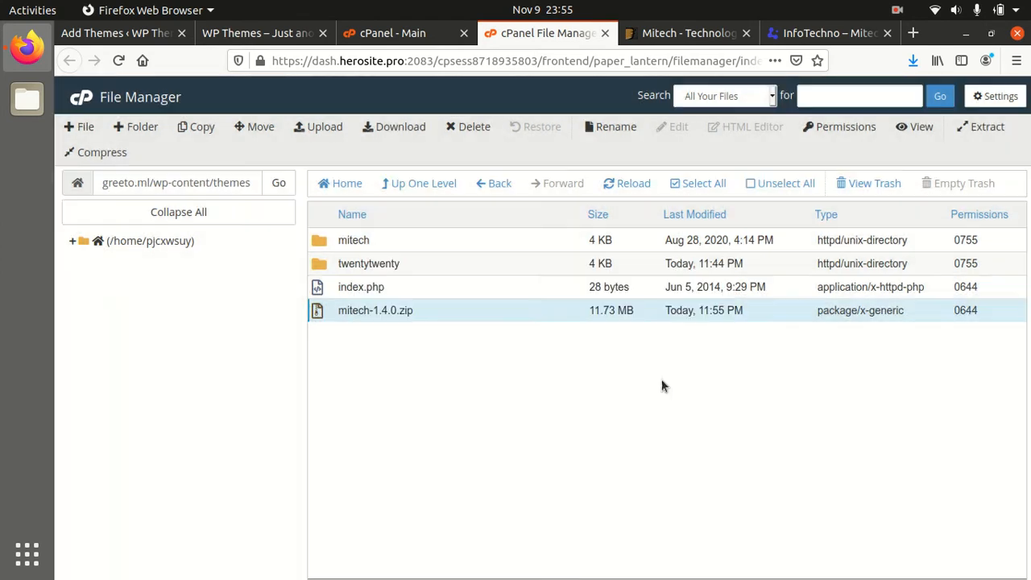
Return to the installed themes in the WordPress admin, read through the Mitech theme's details and activate it.
{"action": "left_click", "coordinate": [129, 33]}
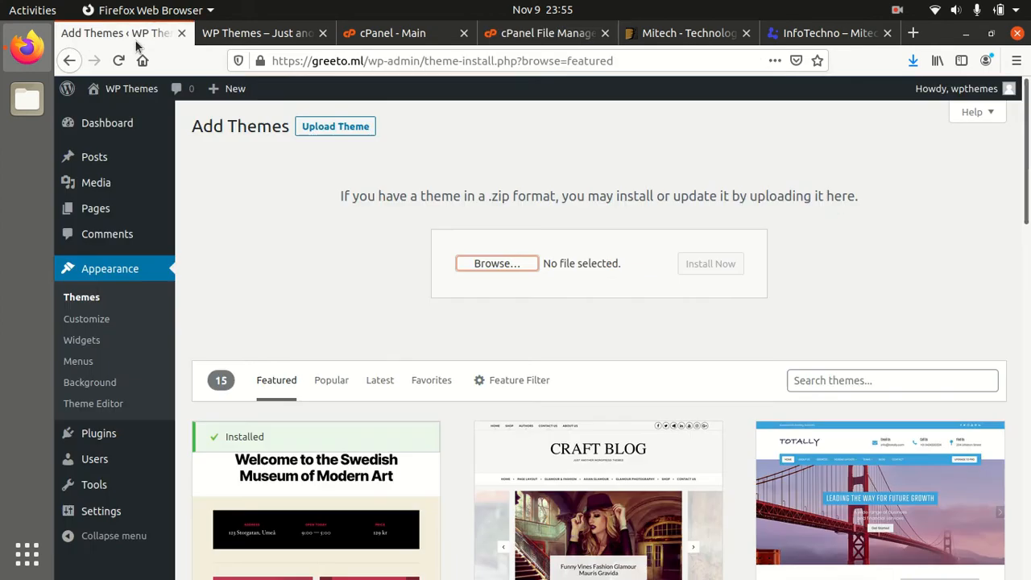
{"action": "left_click", "coordinate": [91, 297]}
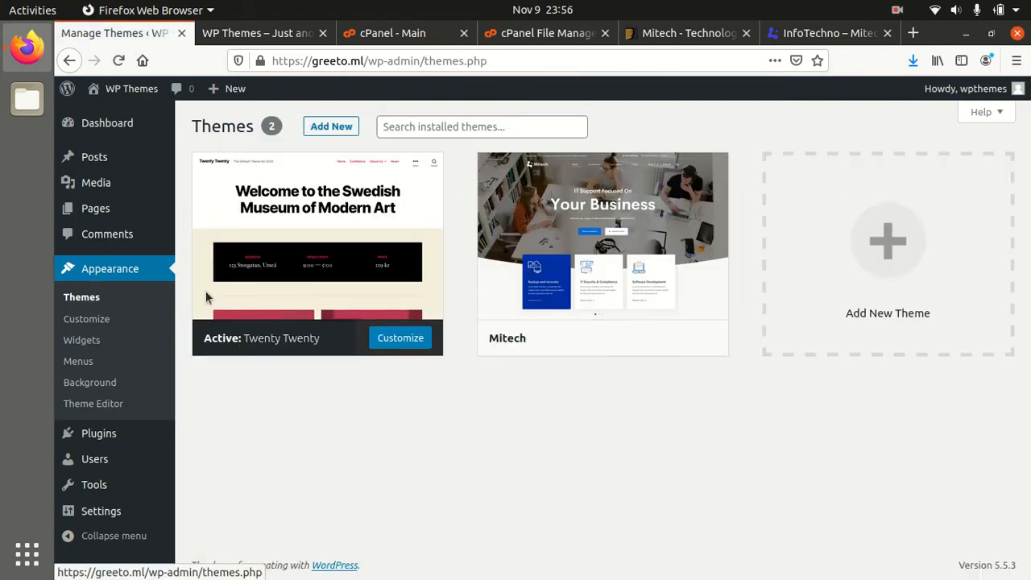
{"action": "mouse_move", "coordinate": [612, 331]}
{"action": "left_click", "coordinate": [599, 248]}
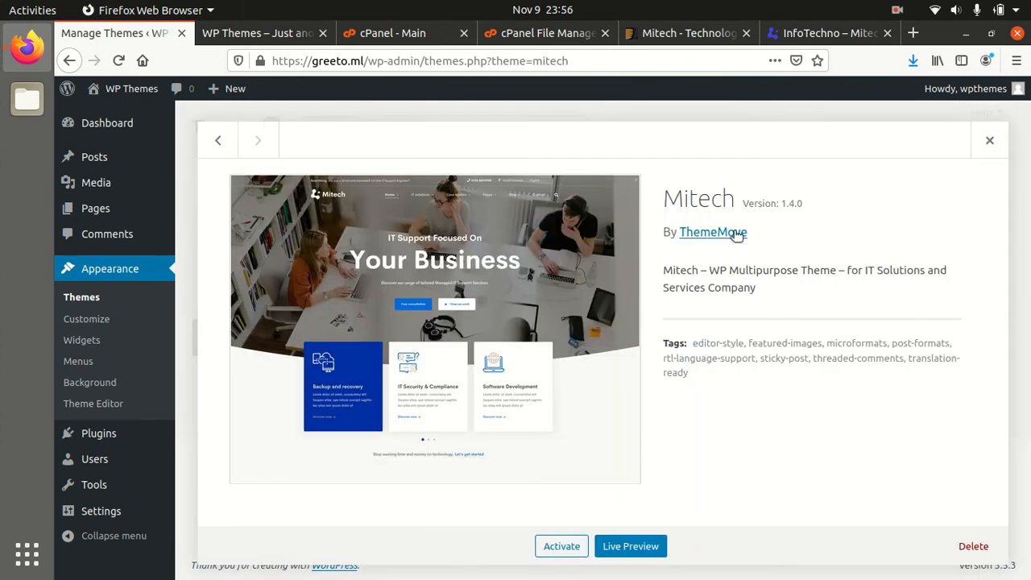
{"action": "left_click_drag", "start_coordinate": [670, 211], "coordinate": [817, 207]}
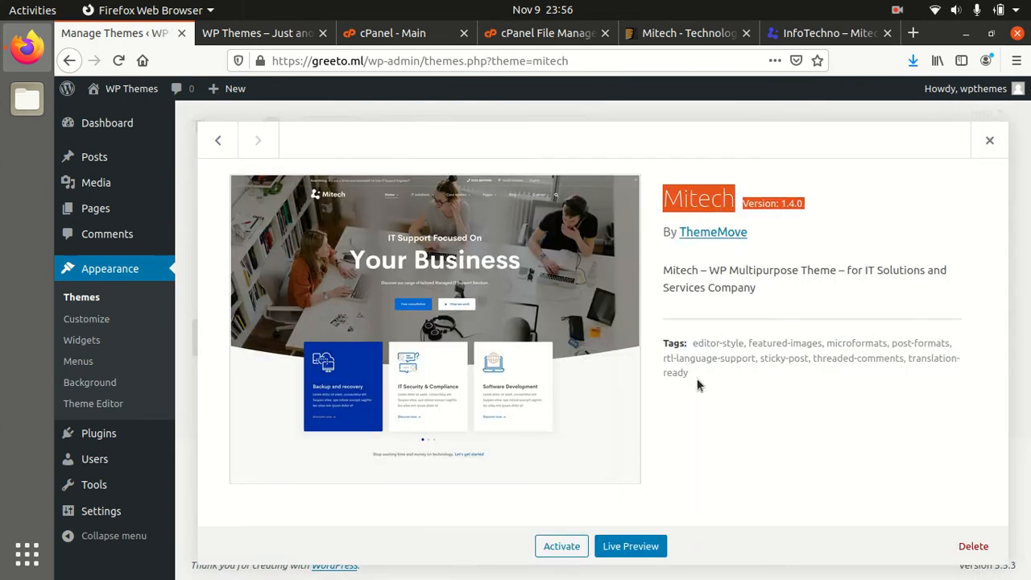
{"action": "left_click_drag", "start_coordinate": [664, 271], "coordinate": [962, 267]}
{"action": "left_click", "coordinate": [849, 271]}
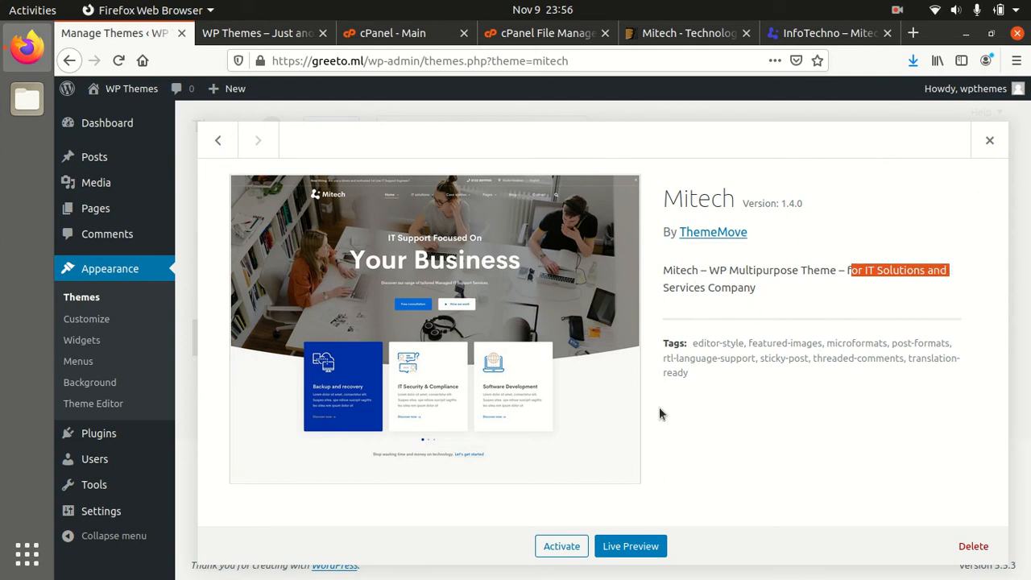
{"action": "left_click", "coordinate": [567, 553]}
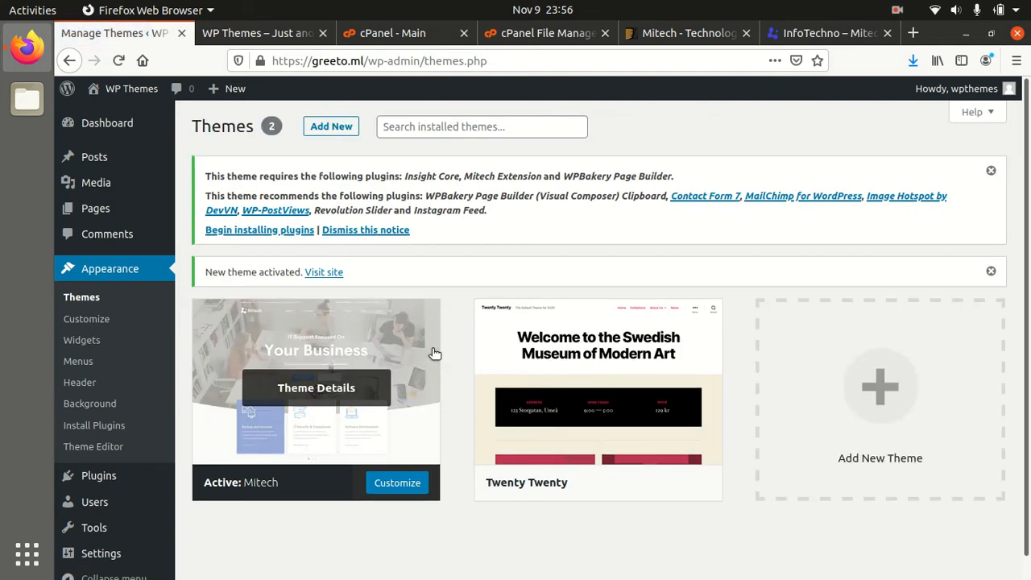
Begin installing the theme's required plugins, install Insight Core and return to the required plugins list.
{"action": "left_click", "coordinate": [251, 231]}
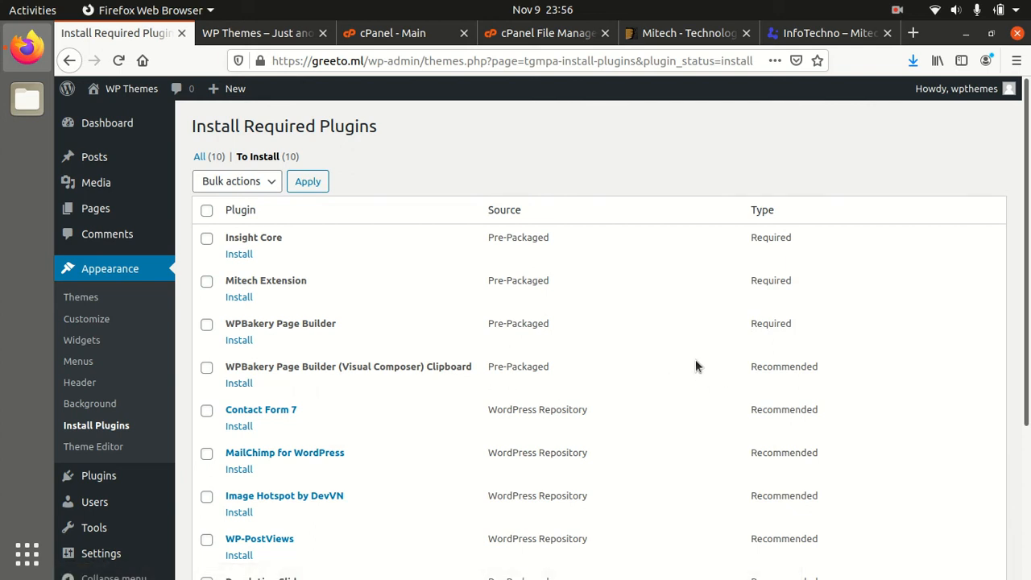
{"action": "left_click", "coordinate": [241, 255]}
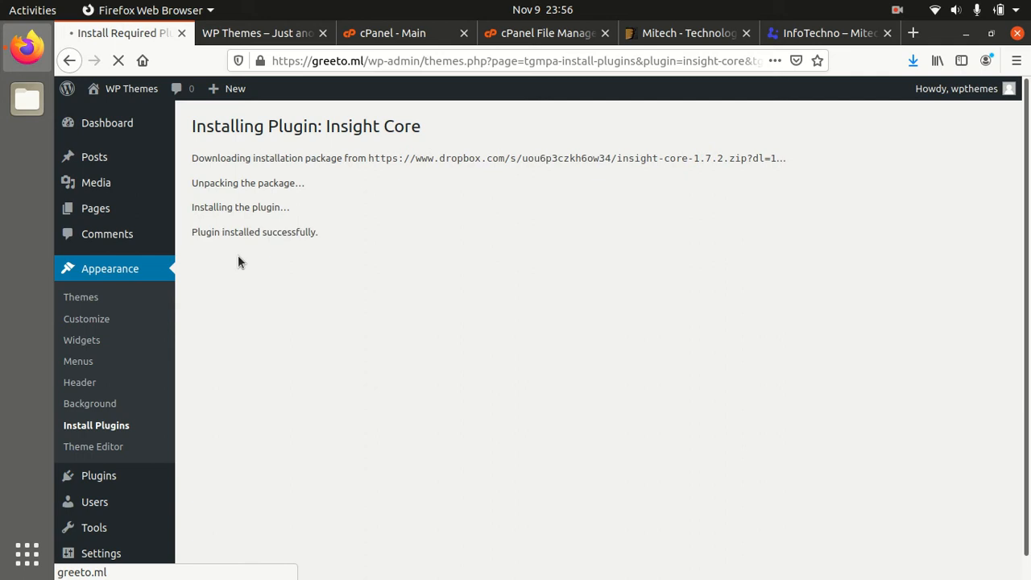
{"action": "left_click", "coordinate": [253, 281]}
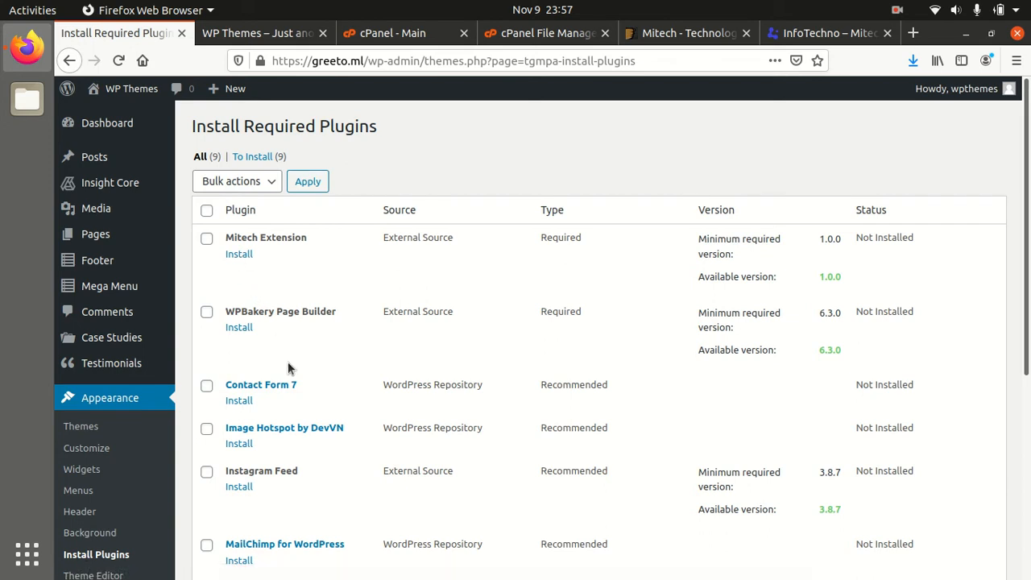
Review the theme's required plugins list, install the Mitech Extension plugin and return to the installer.
{"action": "scroll", "coordinate": [288, 362], "scroll_direction": "down", "scroll_amount": 2}
{"action": "scroll", "coordinate": [288, 364], "scroll_direction": "down", "scroll_amount": 4}
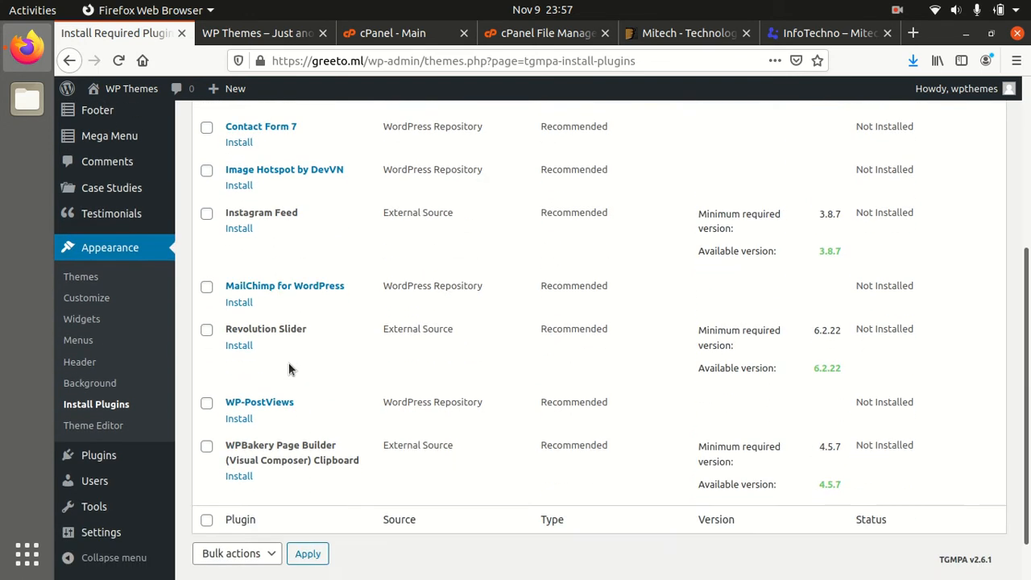
{"action": "scroll", "coordinate": [288, 363], "scroll_direction": "up", "scroll_amount": 6}
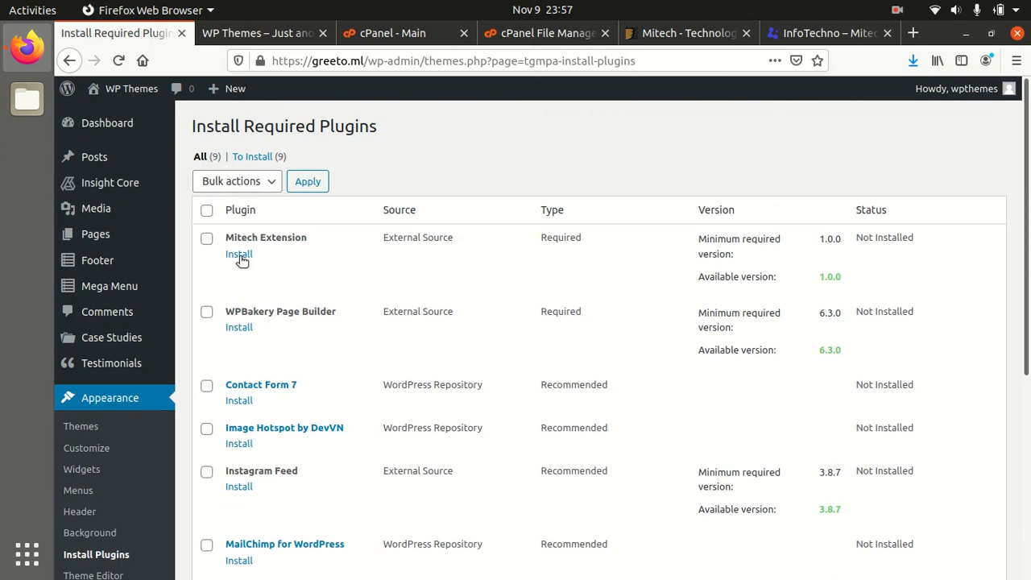
{"action": "left_click", "coordinate": [240, 255]}
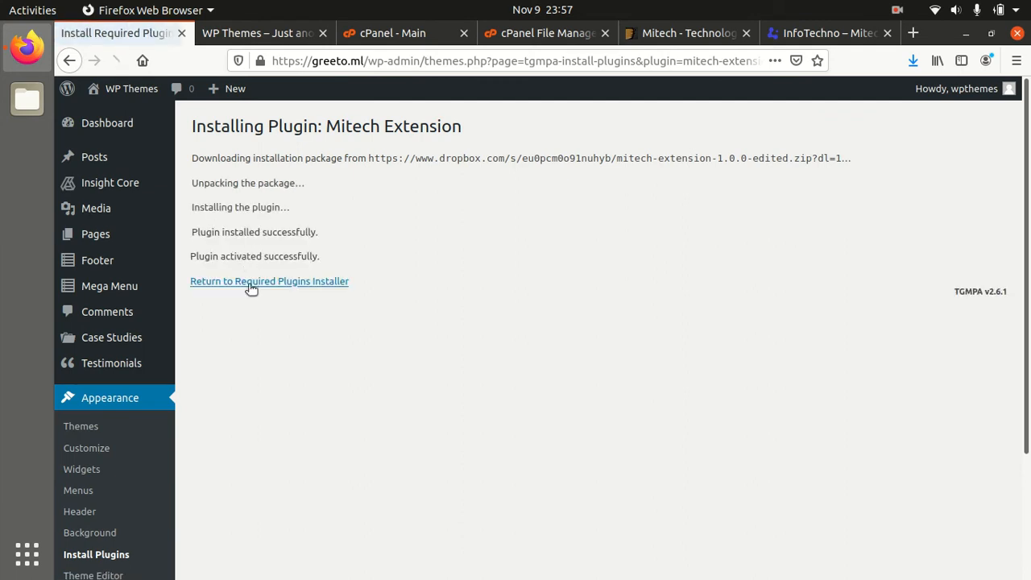
{"action": "left_click", "coordinate": [248, 283]}
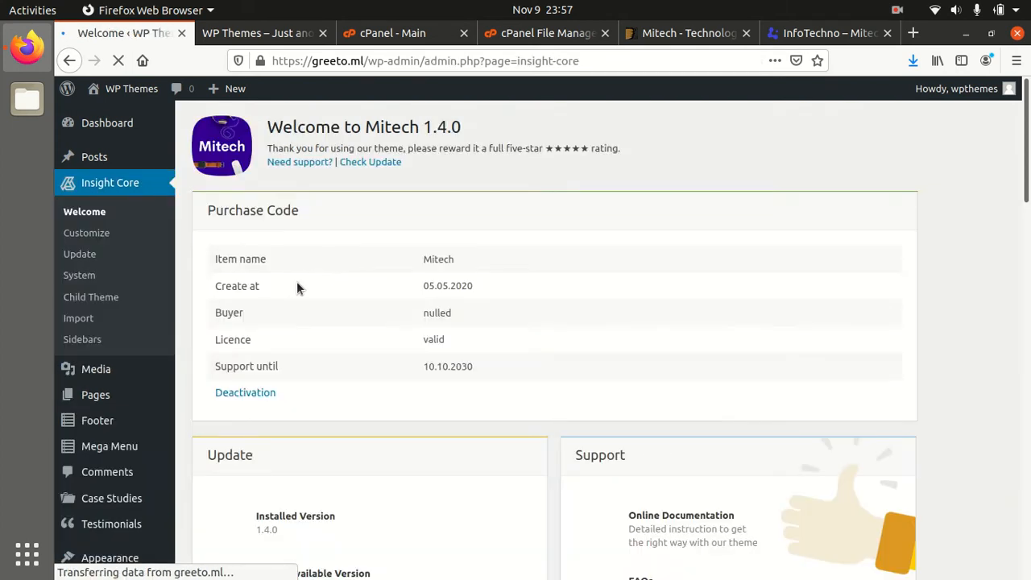
Go back to retry the return to the required plugins installer, and examine the plugin list on the Mitech welcome page.
{"action": "scroll", "coordinate": [382, 314], "scroll_direction": "down", "scroll_amount": 3}
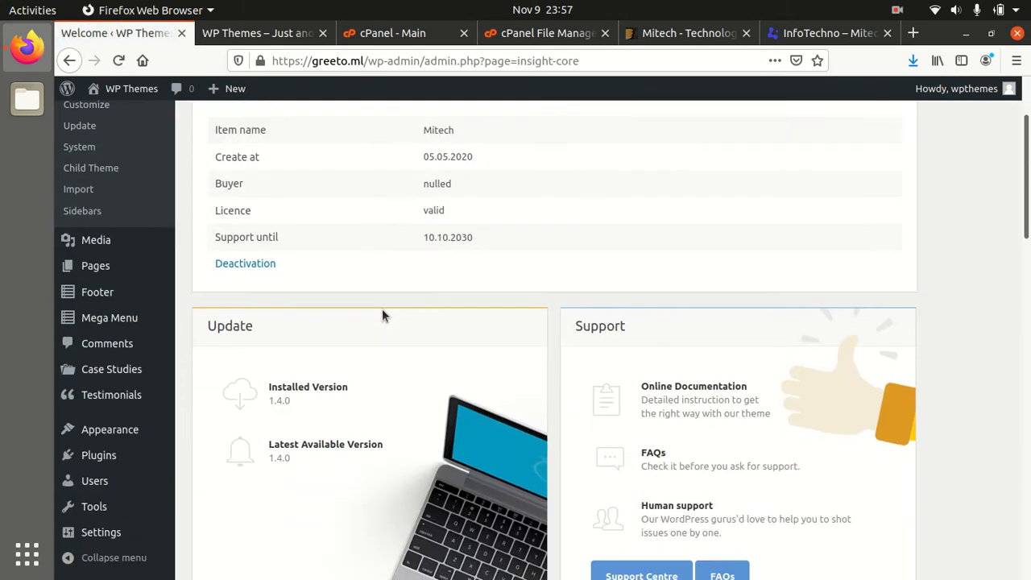
{"action": "scroll", "coordinate": [383, 314], "scroll_direction": "up", "scroll_amount": 3}
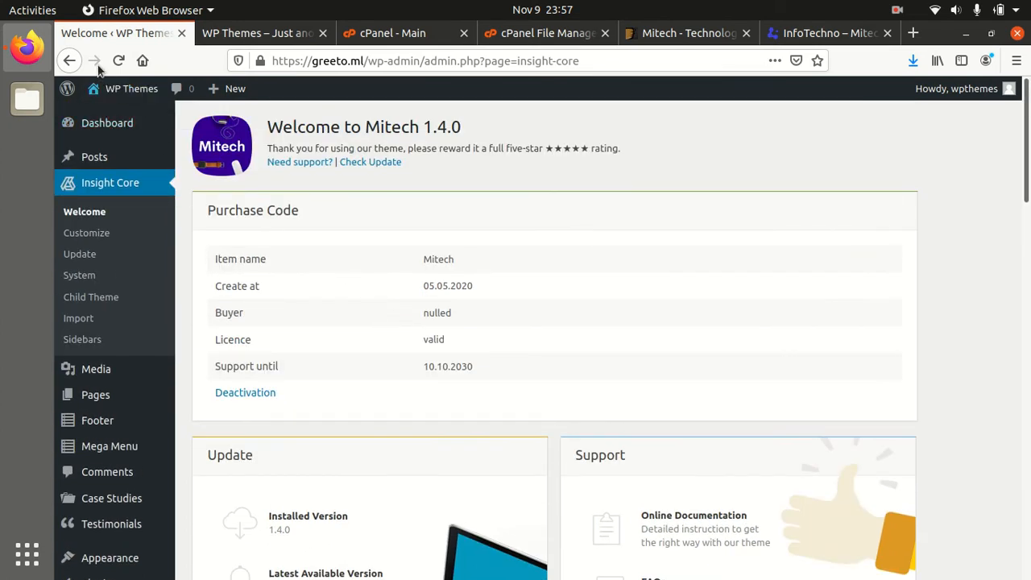
{"action": "left_click", "coordinate": [70, 62]}
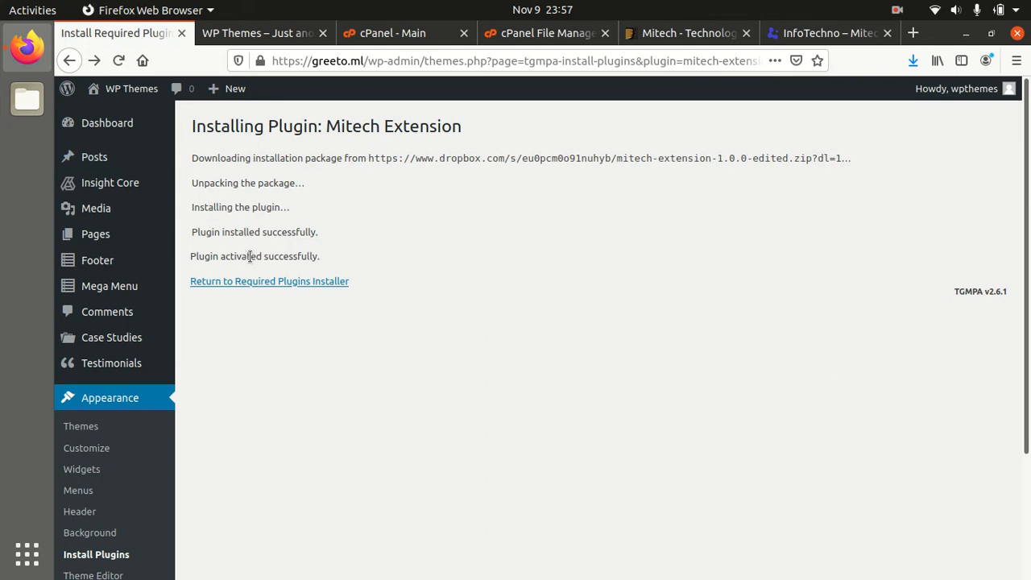
{"action": "left_click", "coordinate": [256, 284]}
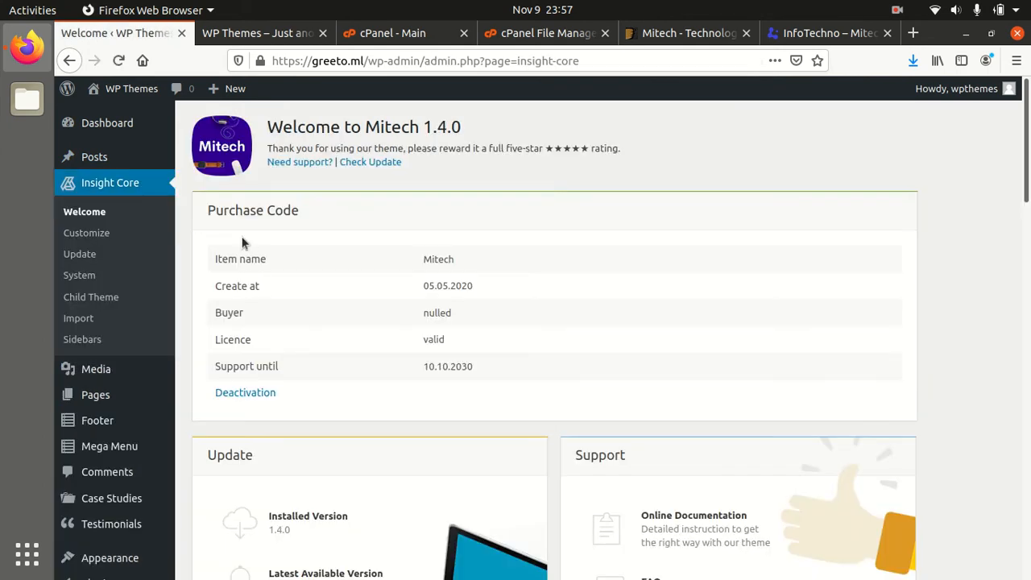
{"action": "scroll", "coordinate": [179, 280], "scroll_direction": "down", "scroll_amount": 6}
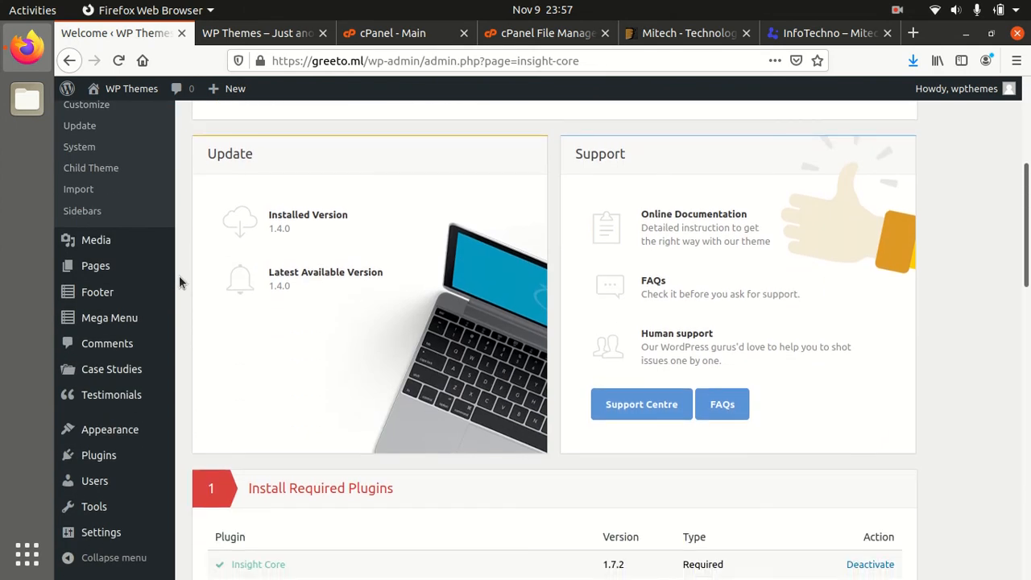
{"action": "scroll", "coordinate": [179, 278], "scroll_direction": "down", "scroll_amount": 5}
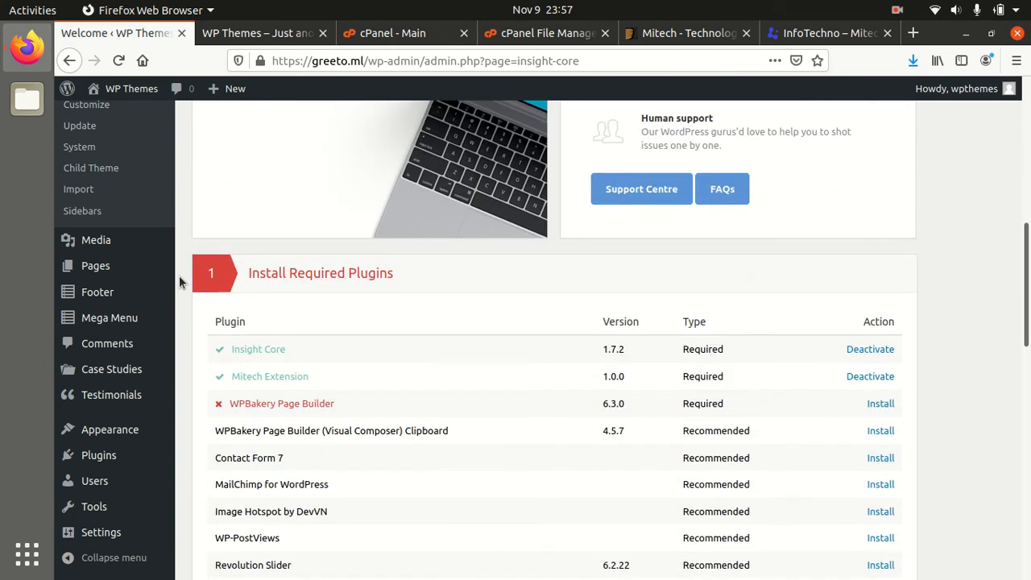
{"action": "scroll", "coordinate": [179, 281], "scroll_direction": "down", "scroll_amount": 2}
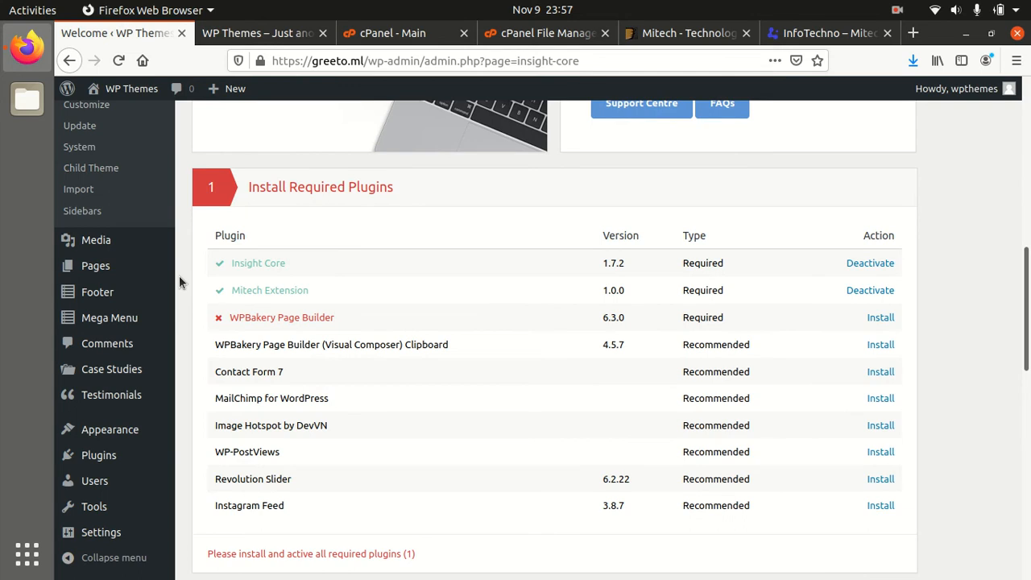
Begin installing the theme's plugins from the installed plugins page, install WPBakery Page Builder and leave its installation report.
{"action": "mouse_move", "coordinate": [157, 271]}
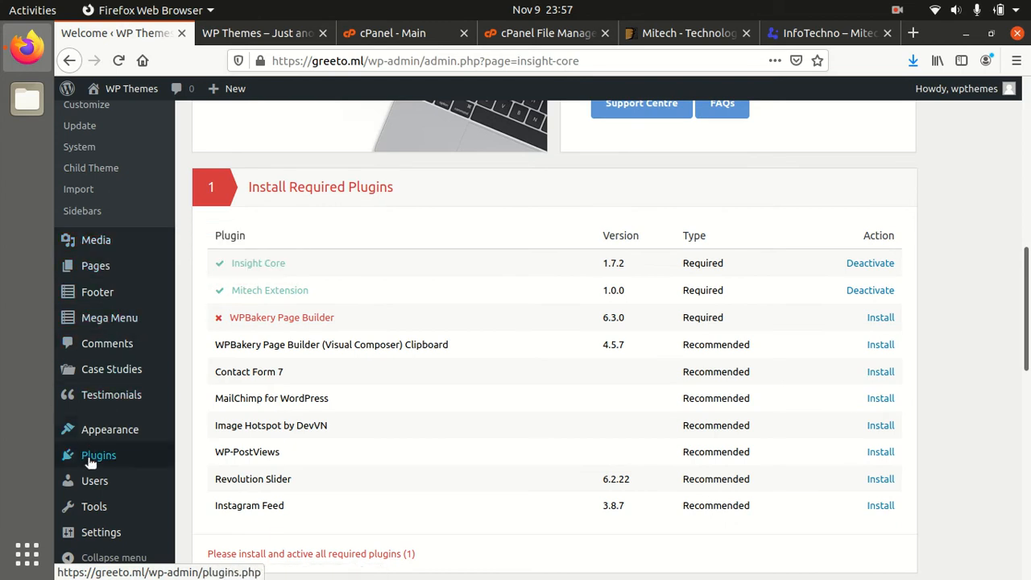
{"action": "mouse_move", "coordinate": [91, 457]}
{"action": "left_click", "coordinate": [228, 458]}
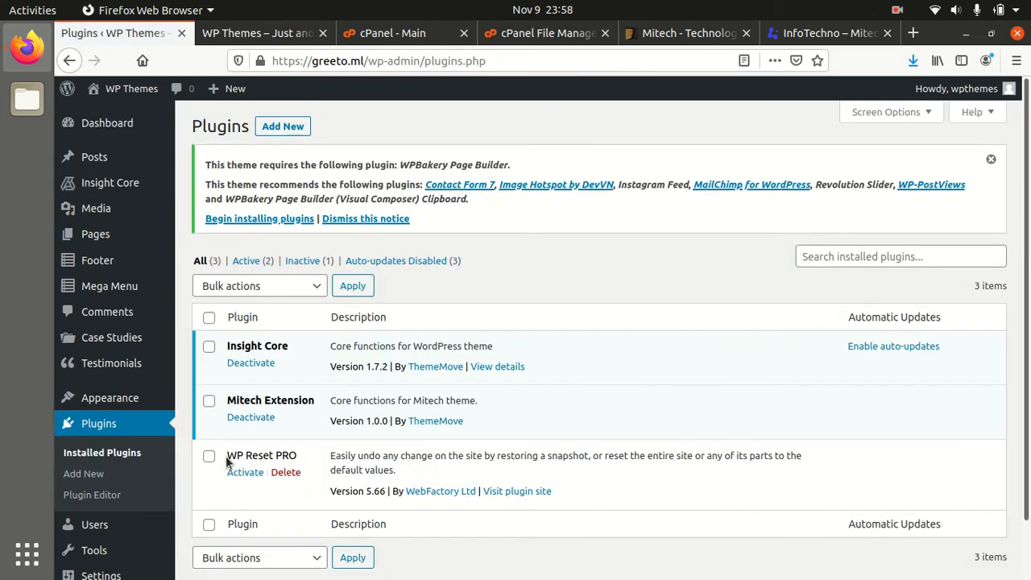
{"action": "left_click", "coordinate": [250, 221]}
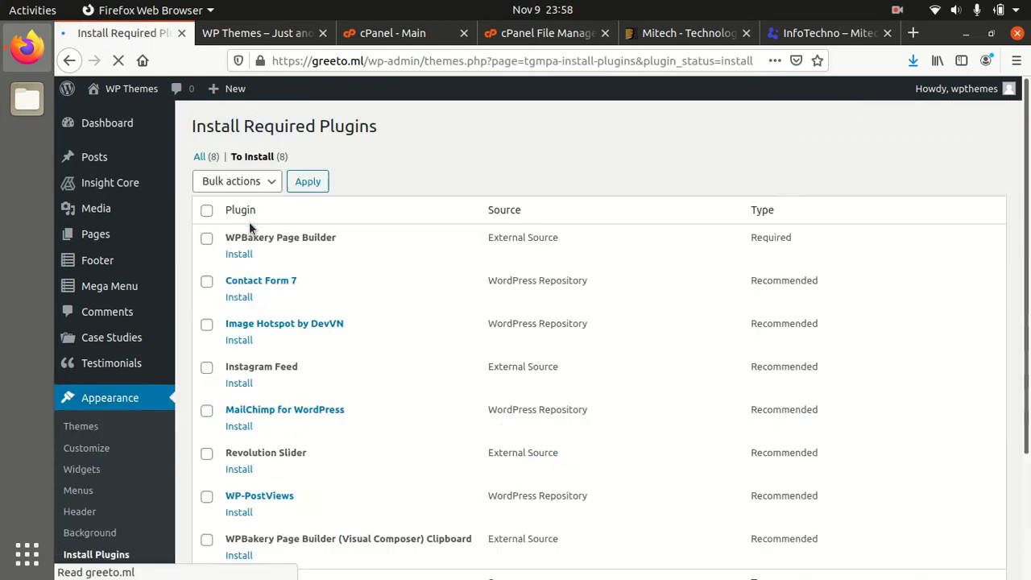
{"action": "left_click", "coordinate": [240, 255]}
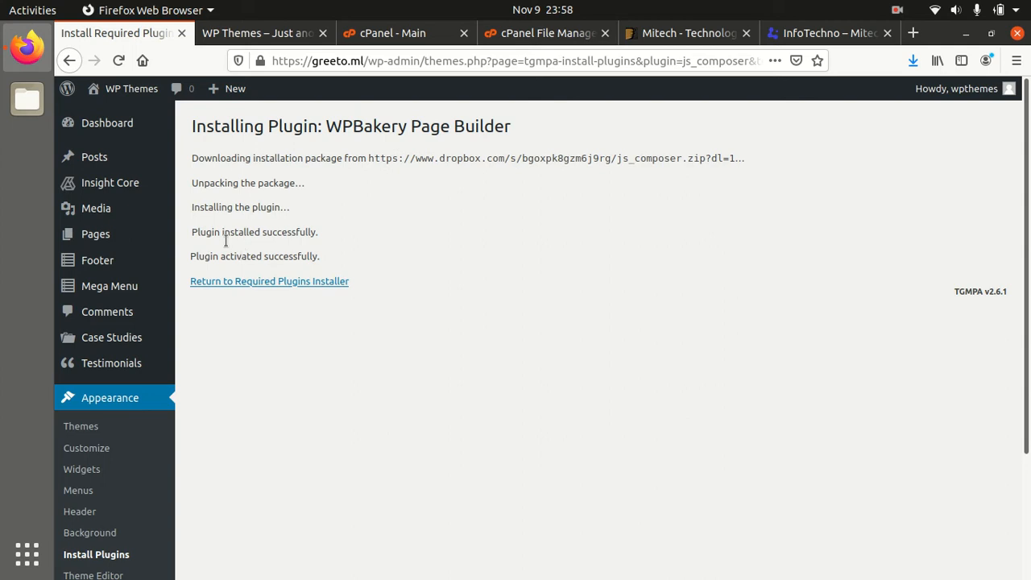
{"action": "left_click", "coordinate": [222, 282]}
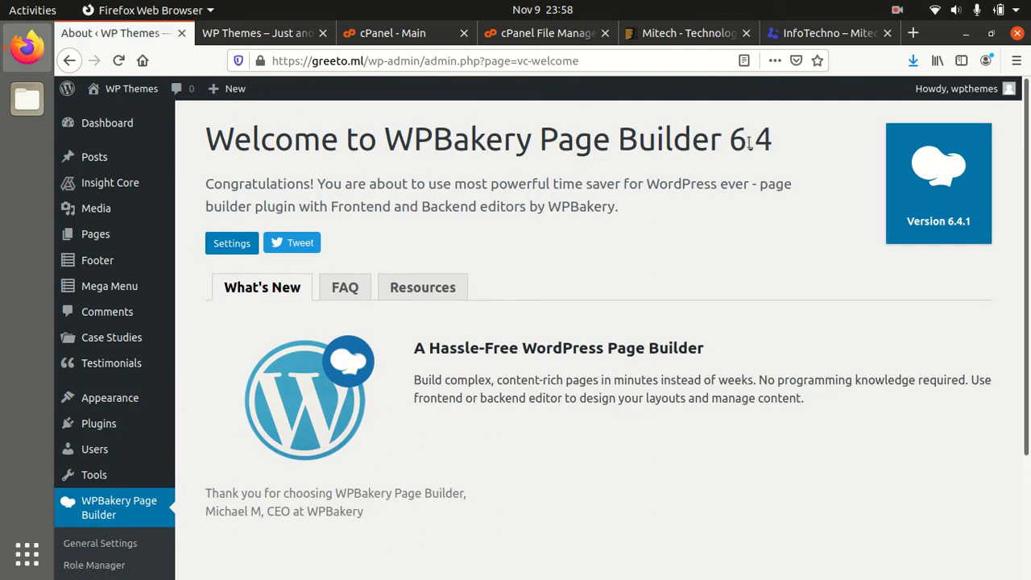
Go back through the installed plugins page to the theme's pending plugins, install Contact Form 7 and leave its installation report.
{"action": "scroll", "coordinate": [747, 137], "scroll_direction": "down", "scroll_amount": 3}
{"action": "mouse_move", "coordinate": [95, 301]}
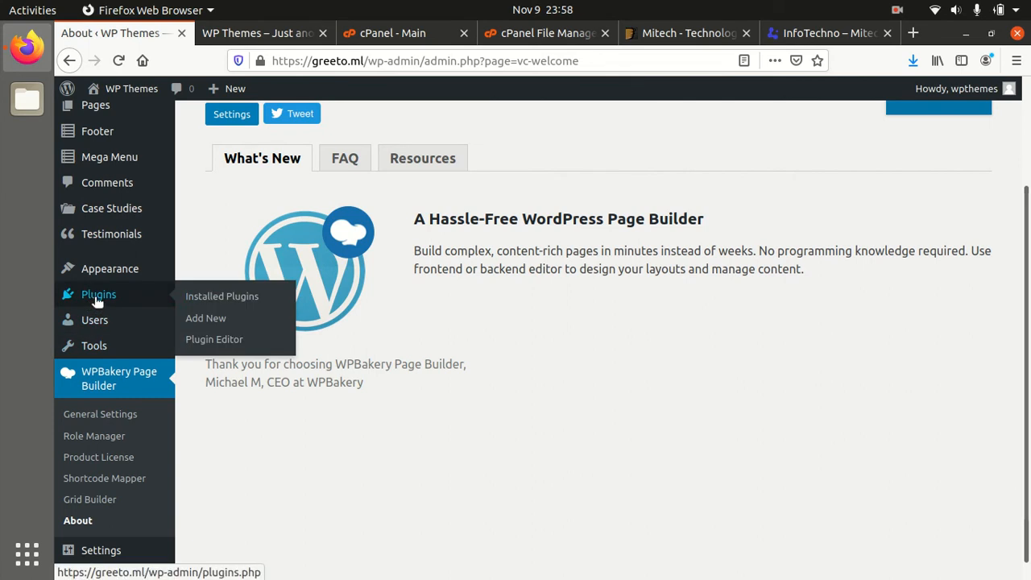
{"action": "left_click", "coordinate": [229, 296]}
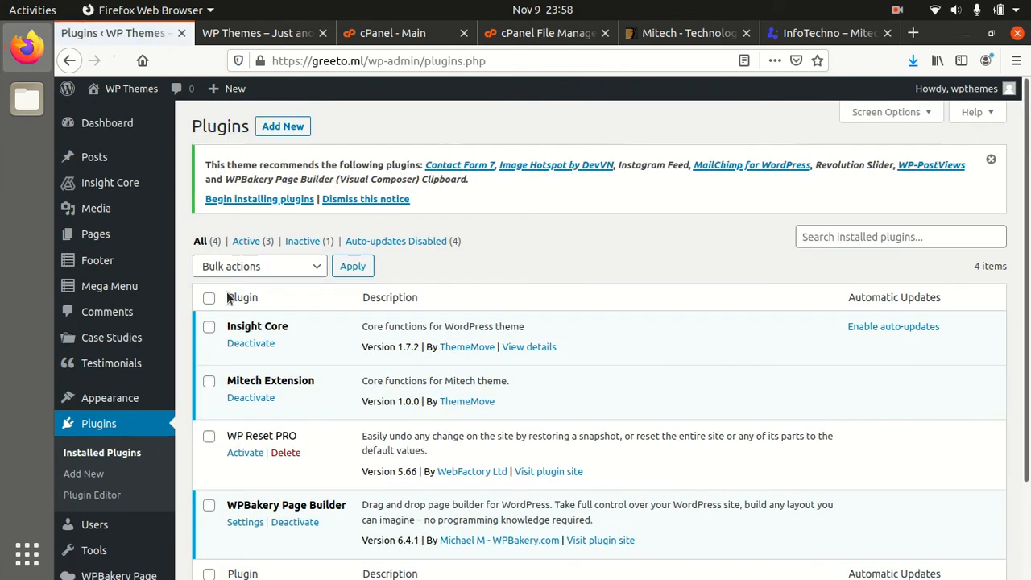
{"action": "left_click", "coordinate": [252, 200]}
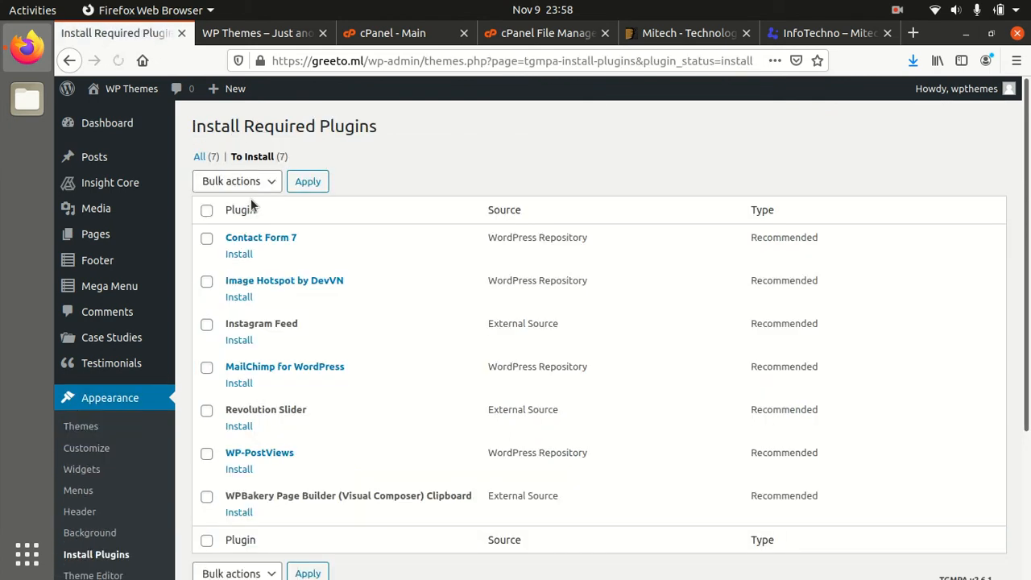
{"action": "left_click", "coordinate": [247, 255]}
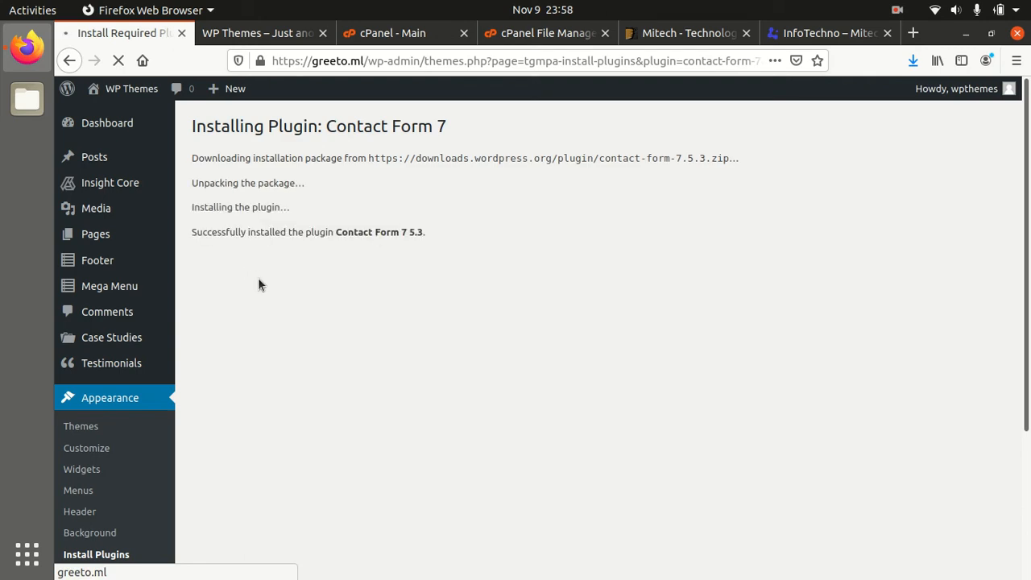
{"action": "left_click", "coordinate": [254, 281]}
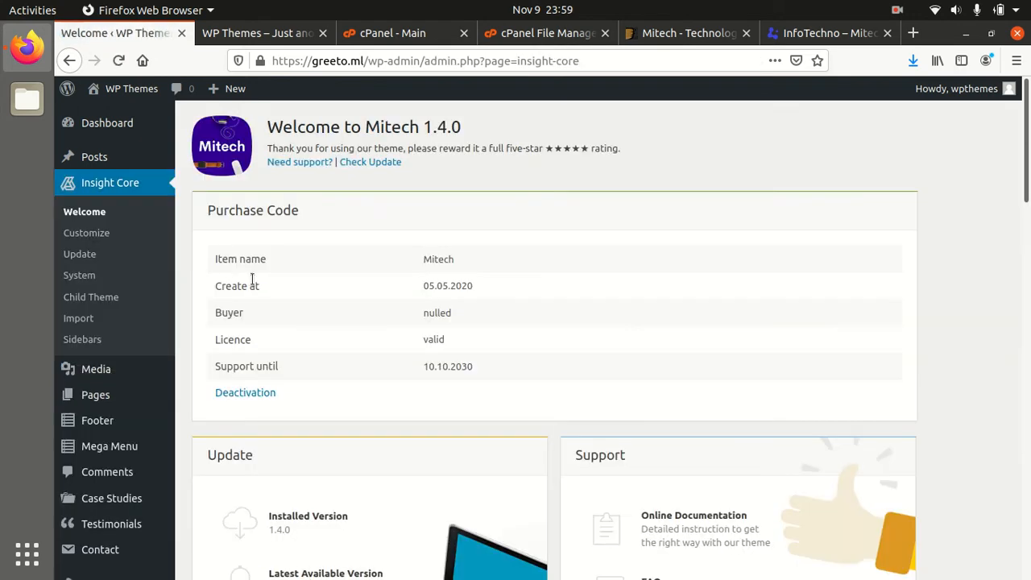
Install WPBakery Page Builder (Visual Composer) Clipboard from the Mitech welcome page's plugin list and leave its installation report.
{"action": "scroll", "coordinate": [252, 279], "scroll_direction": "down", "scroll_amount": 4}
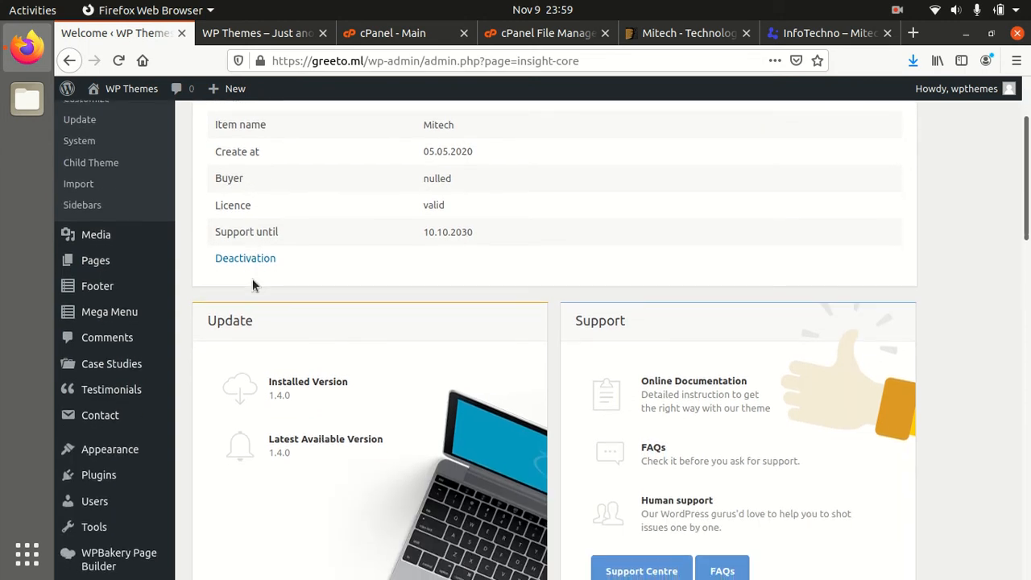
{"action": "scroll", "coordinate": [252, 279], "scroll_direction": "down", "scroll_amount": 2}
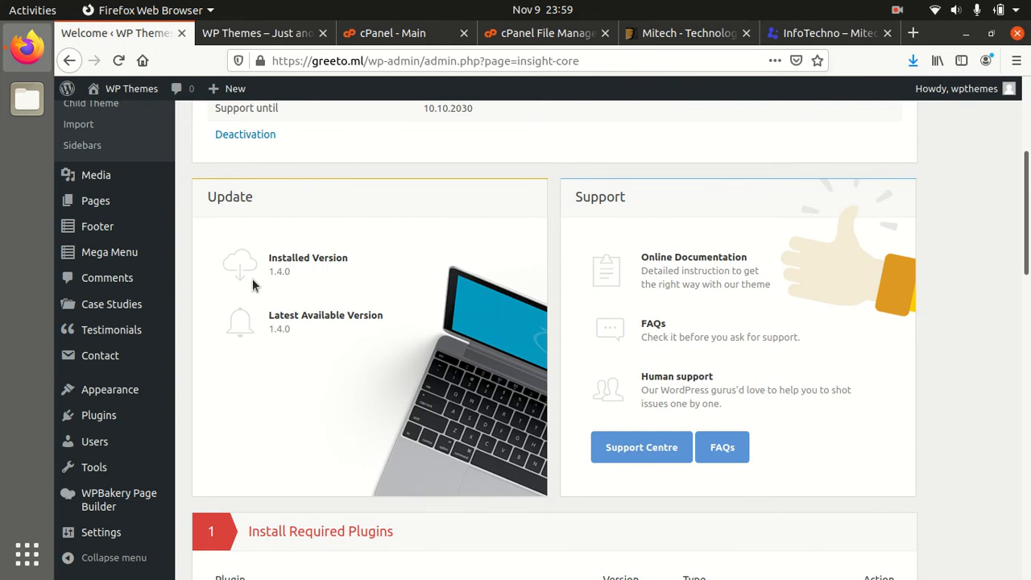
{"action": "scroll", "coordinate": [250, 289], "scroll_direction": "down", "scroll_amount": 3}
{"action": "mouse_move", "coordinate": [191, 415]}
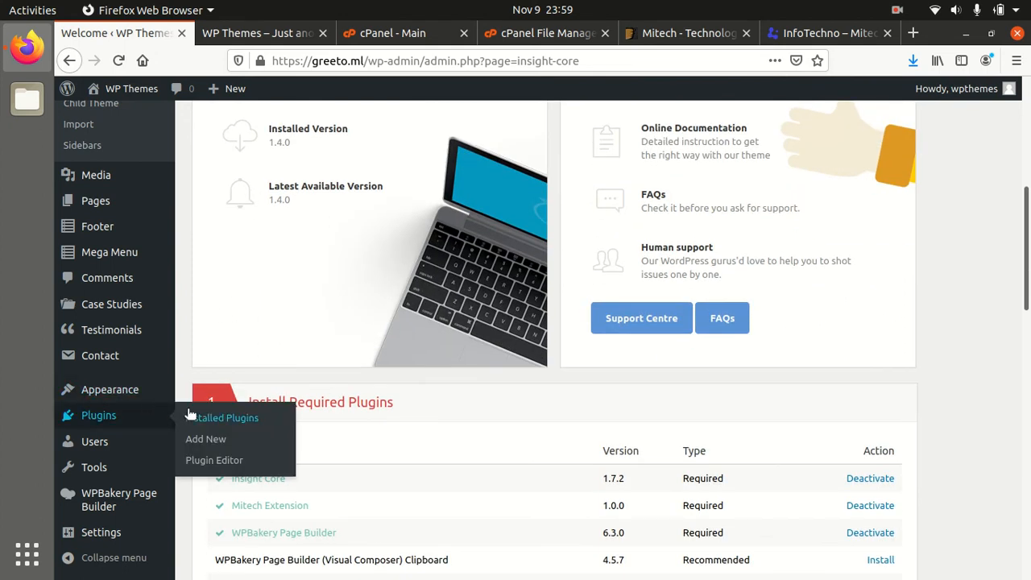
{"action": "scroll", "coordinate": [191, 415], "scroll_direction": "down", "scroll_amount": 9}
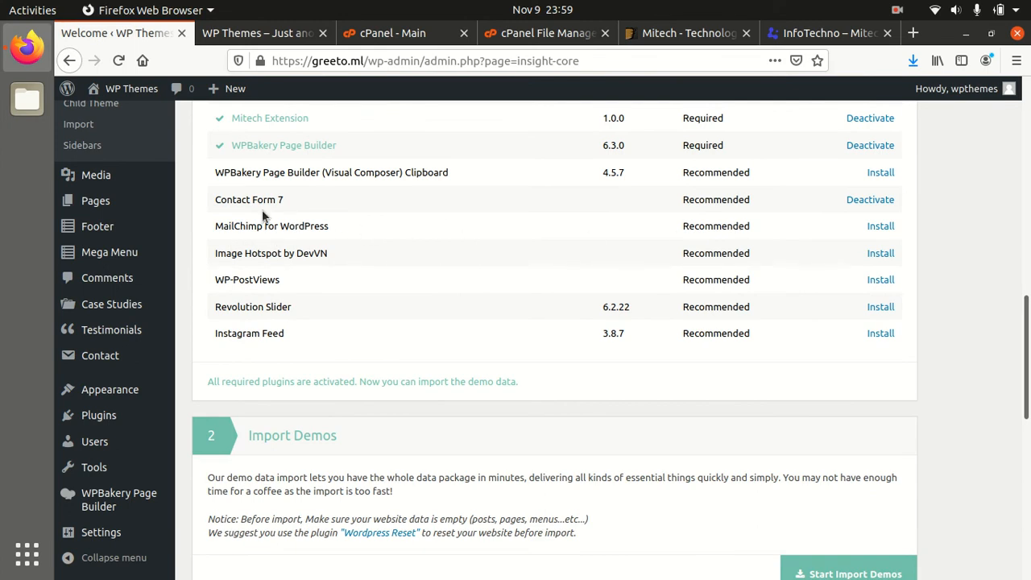
{"action": "left_click", "coordinate": [880, 173]}
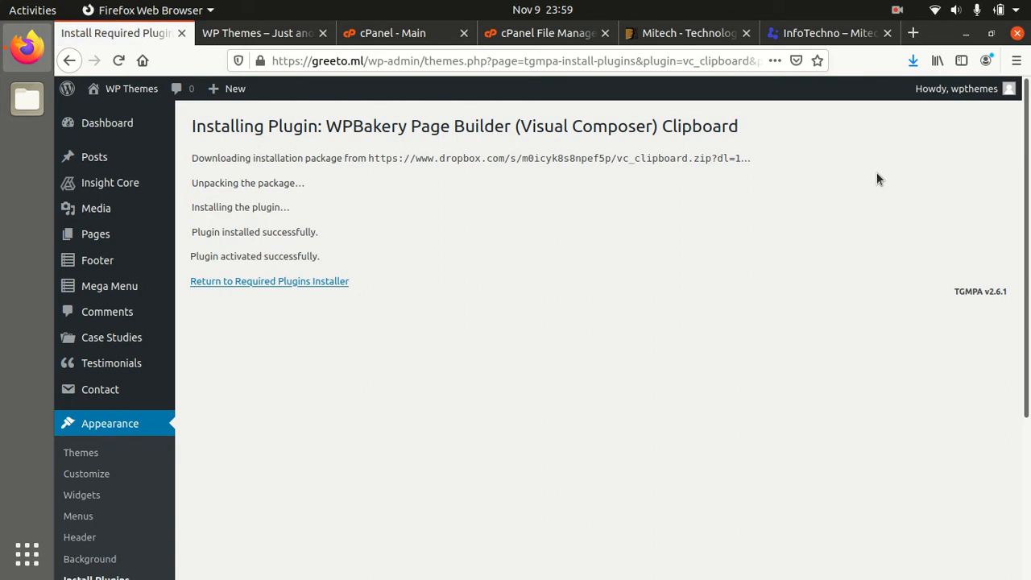
{"action": "left_click", "coordinate": [311, 282]}
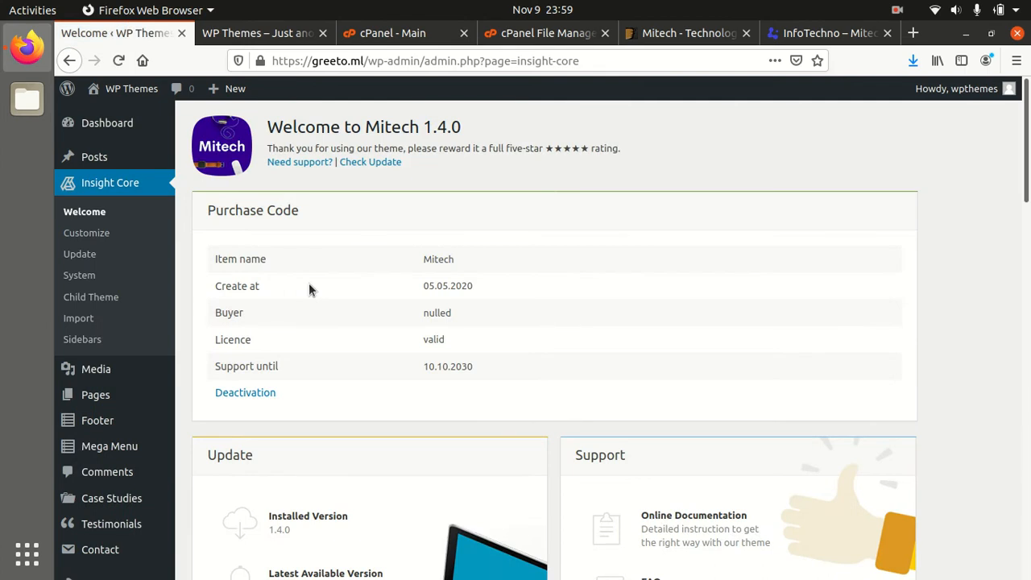
Review the remaining recommended plugins on the Mitech welcome page, install Revolution Slider and return to the plugin list.
{"action": "scroll", "coordinate": [346, 321], "scroll_direction": "down", "scroll_amount": 10}
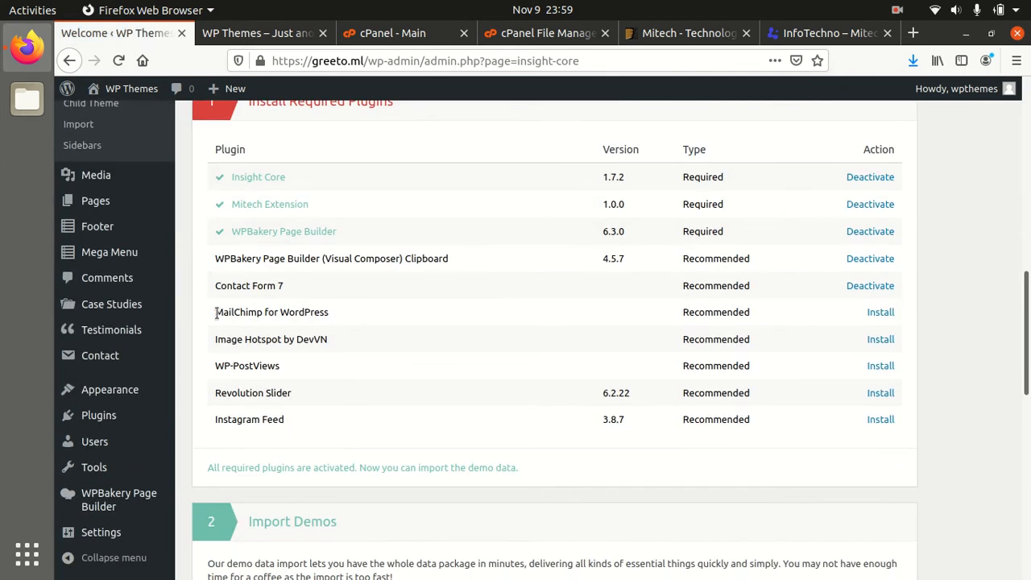
{"action": "left_click_drag", "start_coordinate": [216, 312], "coordinate": [307, 333]}
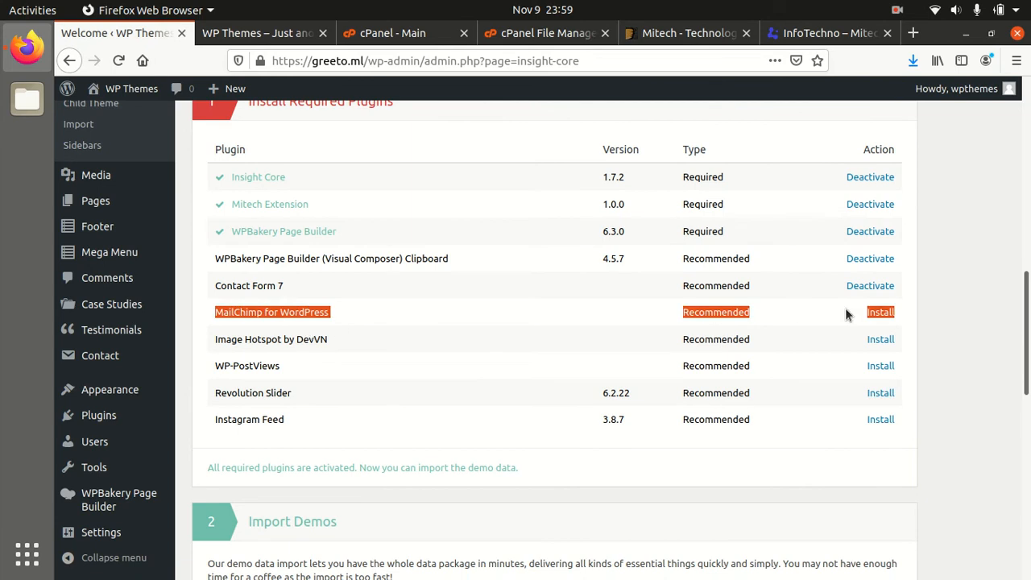
{"action": "left_click", "coordinate": [778, 322]}
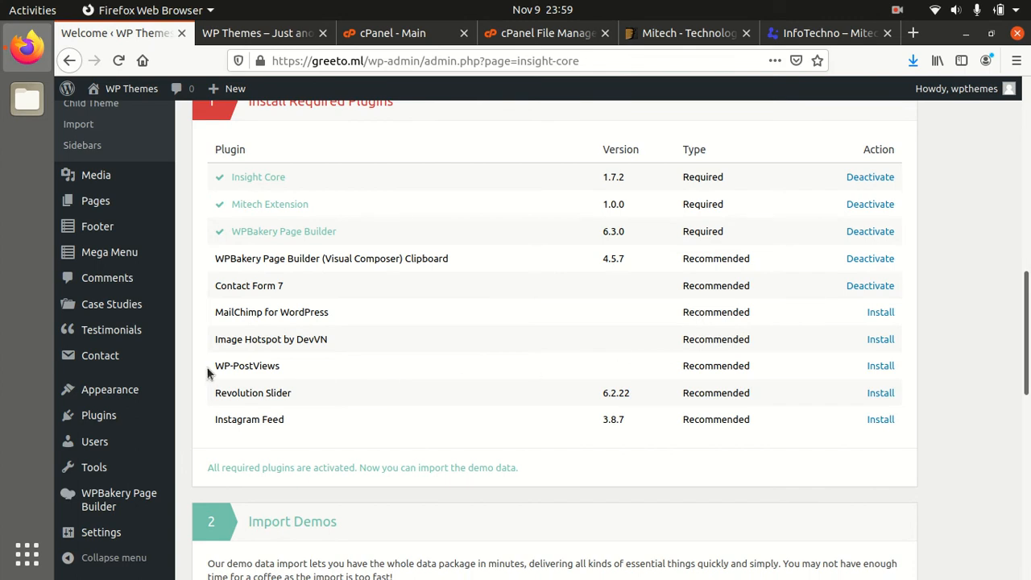
{"action": "left_click_drag", "start_coordinate": [206, 367], "coordinate": [284, 366]}
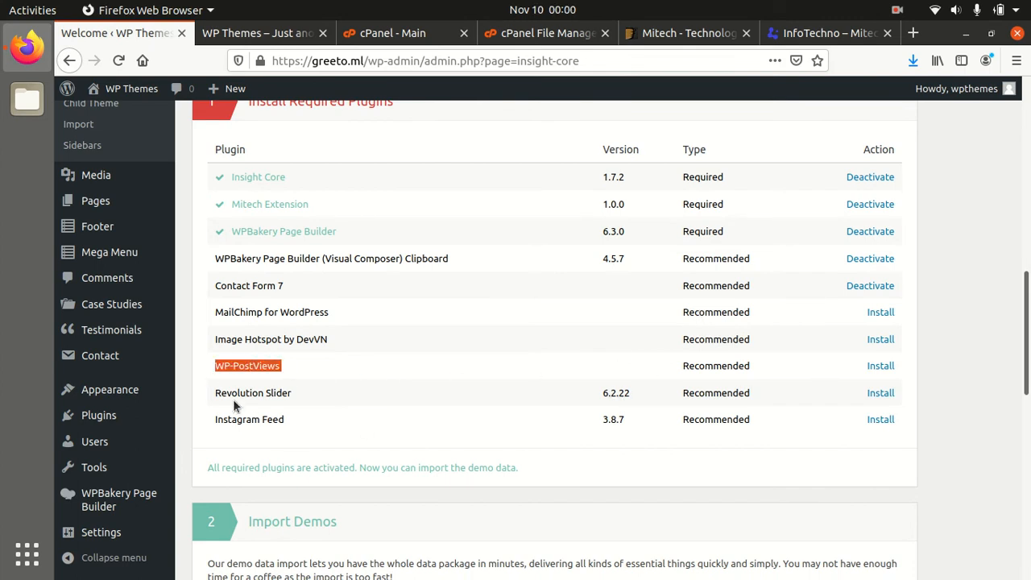
{"action": "left_click", "coordinate": [879, 393]}
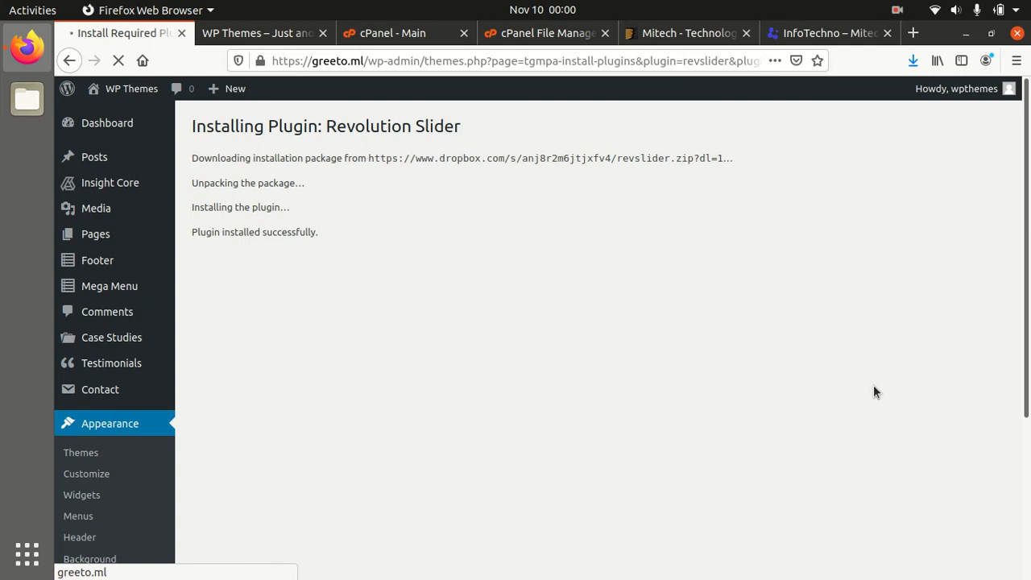
{"action": "left_click", "coordinate": [300, 281]}
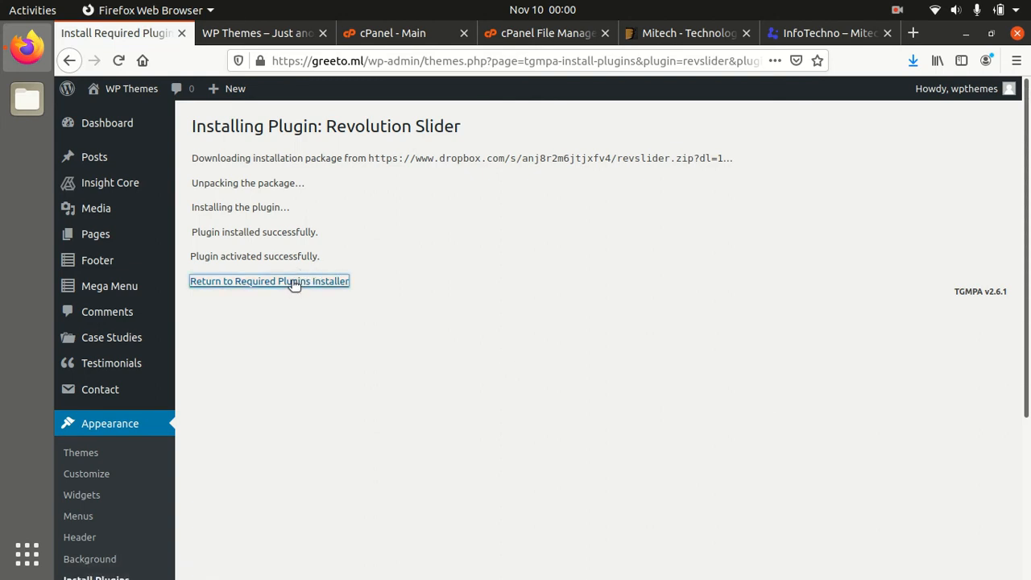
{"action": "left_click", "coordinate": [295, 280]}
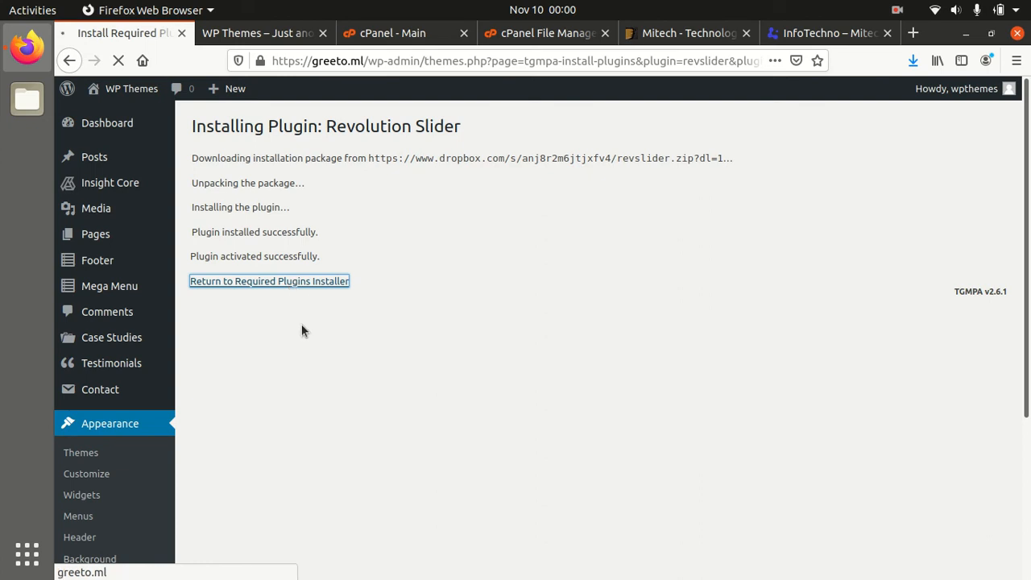
{"action": "scroll", "coordinate": [421, 342], "scroll_direction": "down", "scroll_amount": 5}
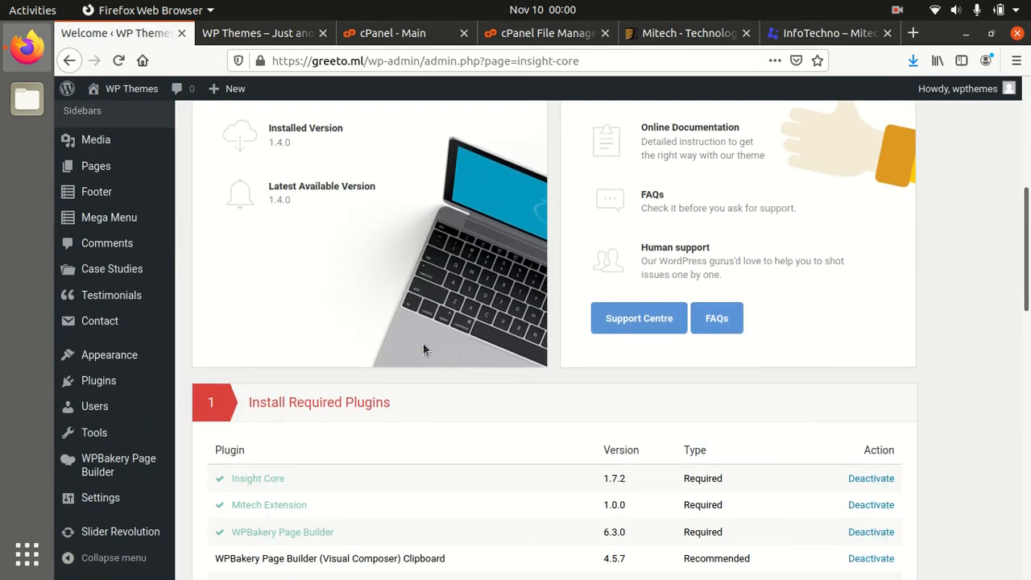
Review the plugin list, the Import Demos notice and the changelog on the Mitech welcome page.
{"action": "scroll", "coordinate": [423, 343], "scroll_direction": "down", "scroll_amount": 4}
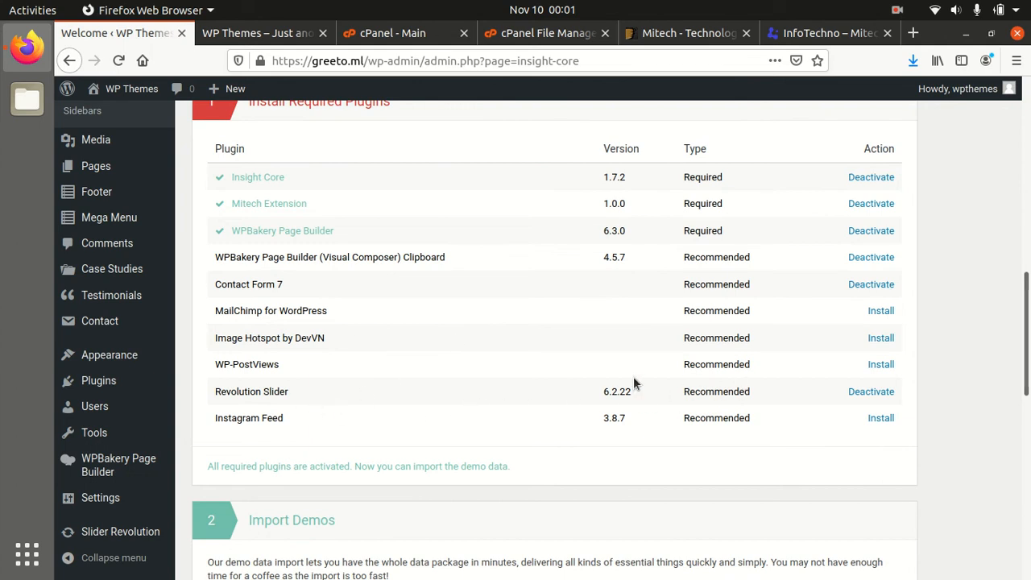
{"action": "scroll", "coordinate": [339, 371], "scroll_direction": "down", "scroll_amount": 2}
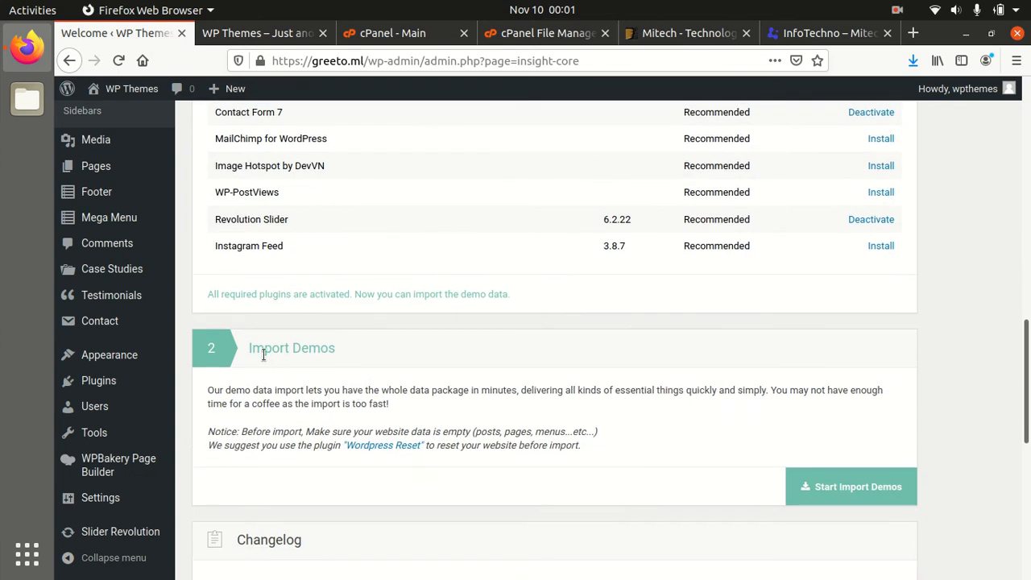
{"action": "scroll", "coordinate": [639, 377], "scroll_direction": "down", "scroll_amount": 2}
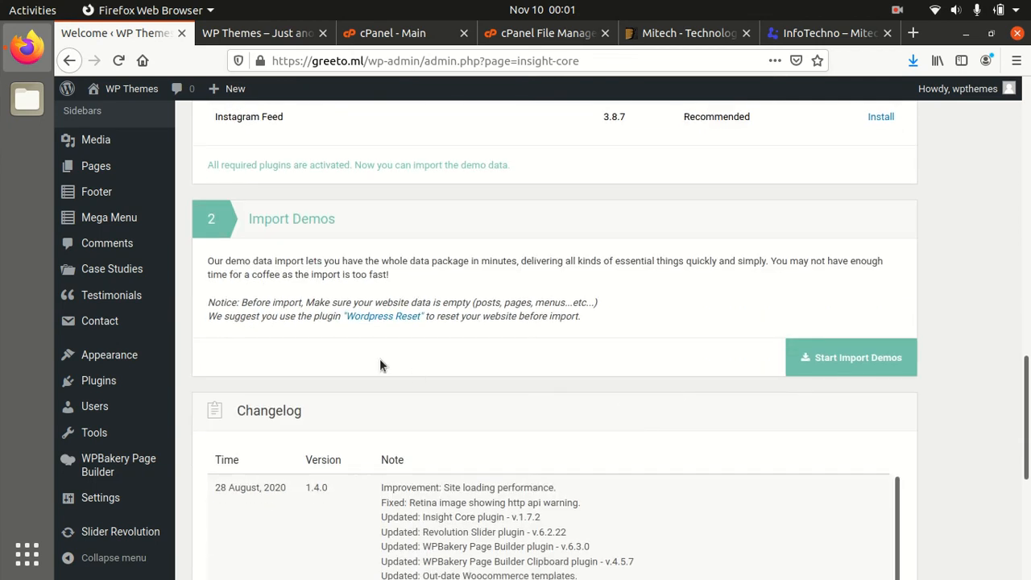
{"action": "left_click_drag", "start_coordinate": [272, 275], "coordinate": [330, 267]}
{"action": "left_click", "coordinate": [467, 267]}
{"action": "left_click_drag", "start_coordinate": [493, 261], "coordinate": [878, 255]}
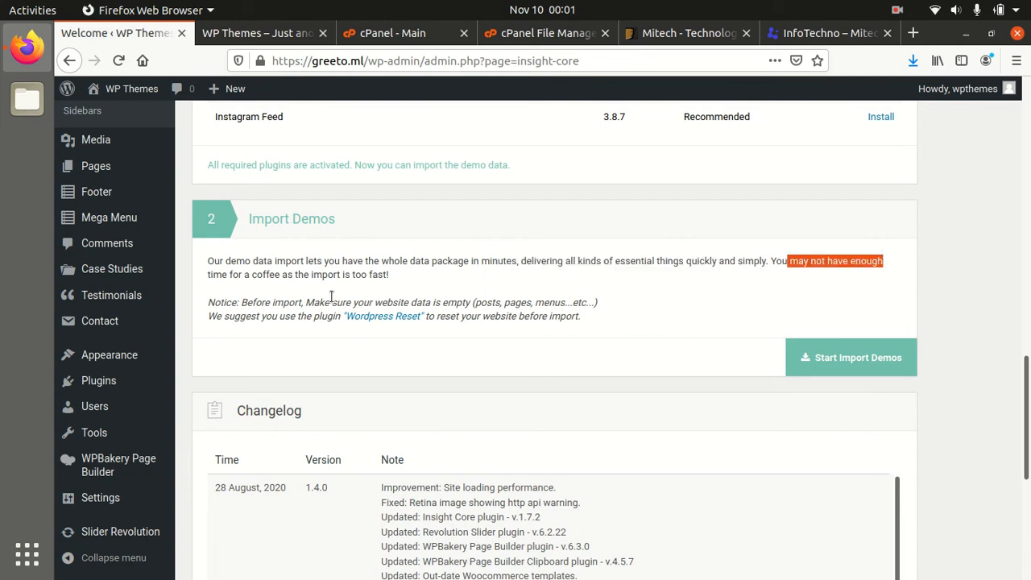
{"action": "left_click", "coordinate": [341, 285]}
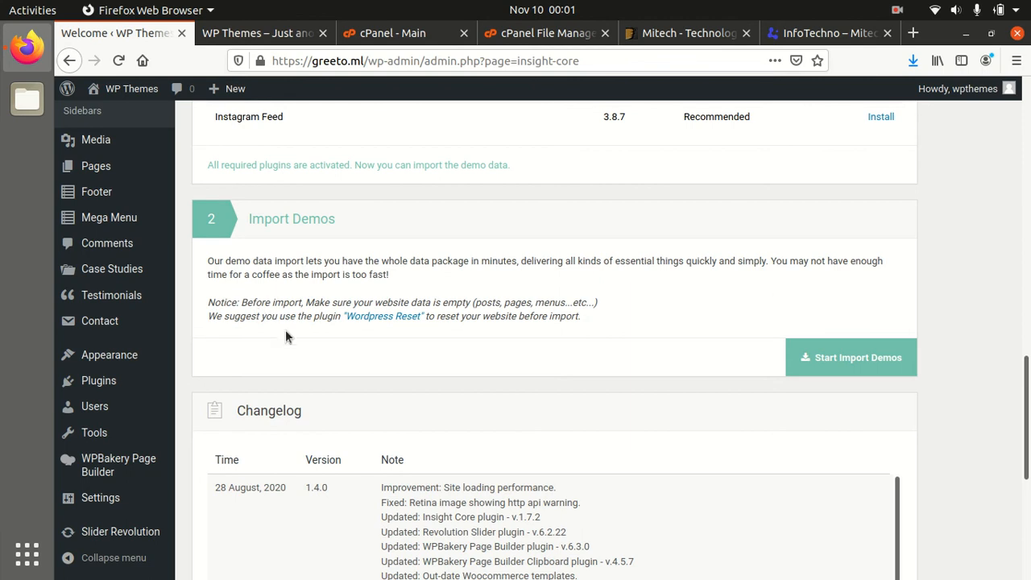
{"action": "scroll", "coordinate": [277, 323], "scroll_direction": "down", "scroll_amount": 3}
{"action": "scroll", "coordinate": [337, 386], "scroll_direction": "down", "scroll_amount": 1}
{"action": "scroll", "coordinate": [515, 363], "scroll_direction": "up", "scroll_amount": 1}
{"action": "scroll", "coordinate": [720, 340], "scroll_direction": "up", "scroll_amount": 4}
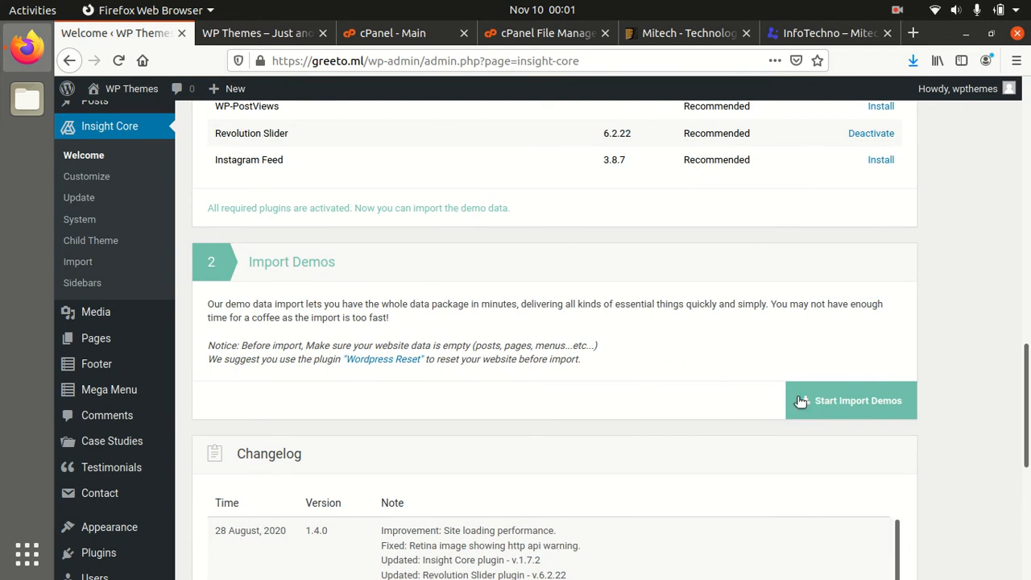
Start the demo import from the Mitech welcome page, check the Main demo's preview and import that demo.
{"action": "left_click", "coordinate": [829, 408]}
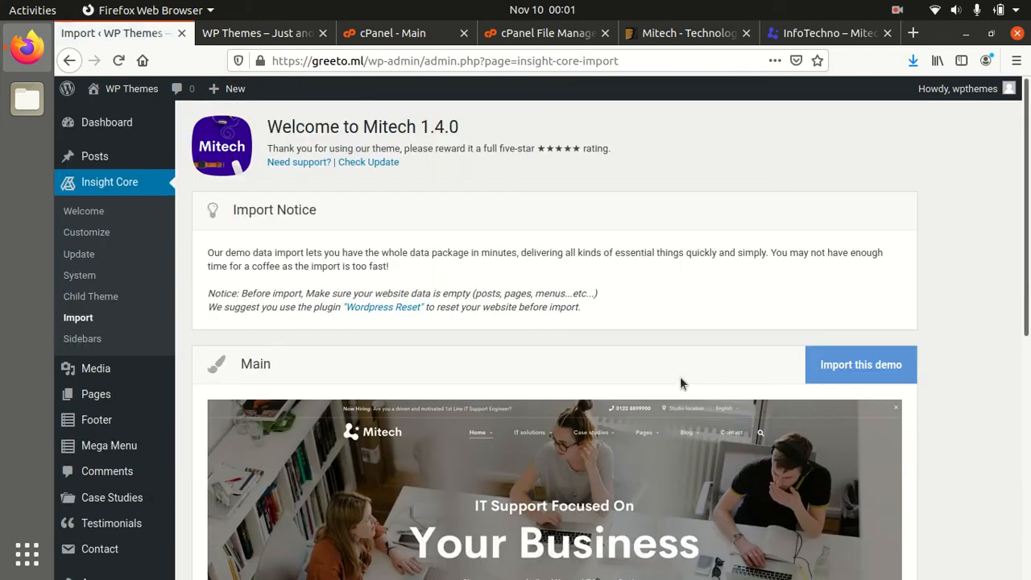
{"action": "scroll", "coordinate": [681, 376], "scroll_direction": "down", "scroll_amount": 3}
{"action": "scroll", "coordinate": [679, 377], "scroll_direction": "down", "scroll_amount": 3}
{"action": "scroll", "coordinate": [411, 362], "scroll_direction": "up", "scroll_amount": 6}
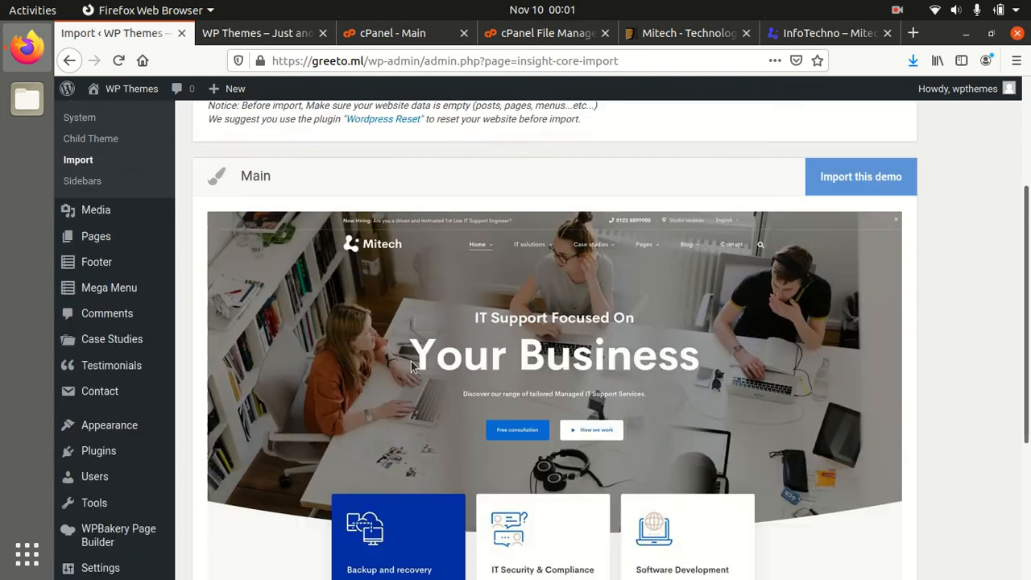
{"action": "scroll", "coordinate": [411, 364], "scroll_direction": "down", "scroll_amount": 5}
{"action": "scroll", "coordinate": [411, 365], "scroll_direction": "up", "scroll_amount": 4}
{"action": "scroll", "coordinate": [322, 272], "scroll_direction": "up", "scroll_amount": 2}
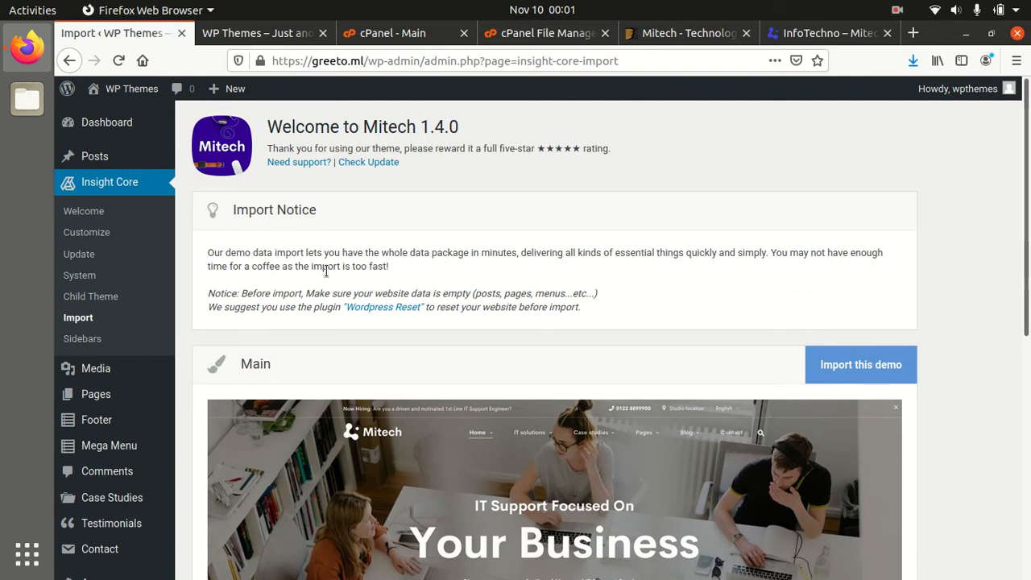
{"action": "scroll", "coordinate": [337, 287], "scroll_direction": "down", "scroll_amount": 8}
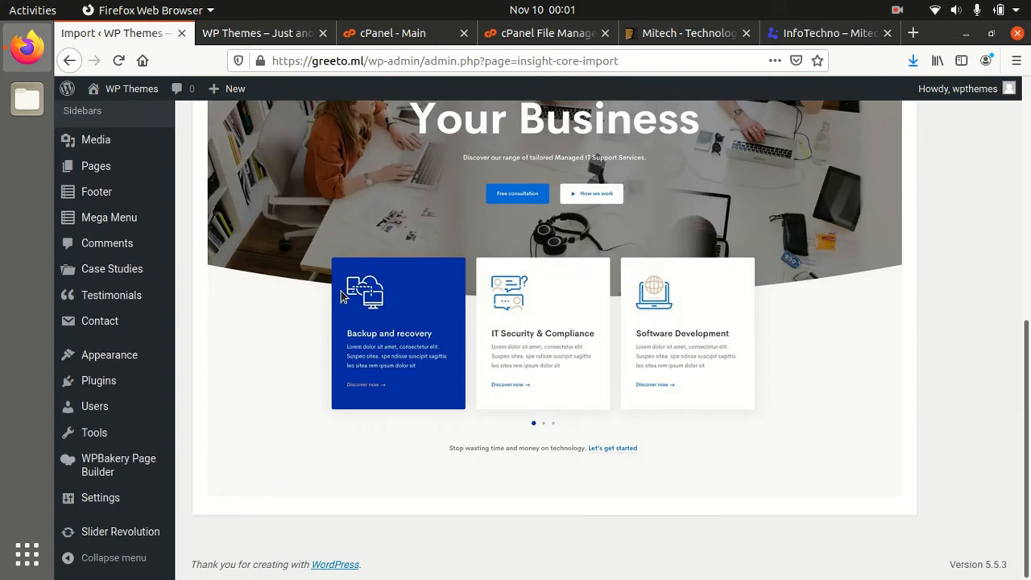
{"action": "scroll", "coordinate": [511, 318], "scroll_direction": "up", "scroll_amount": 5}
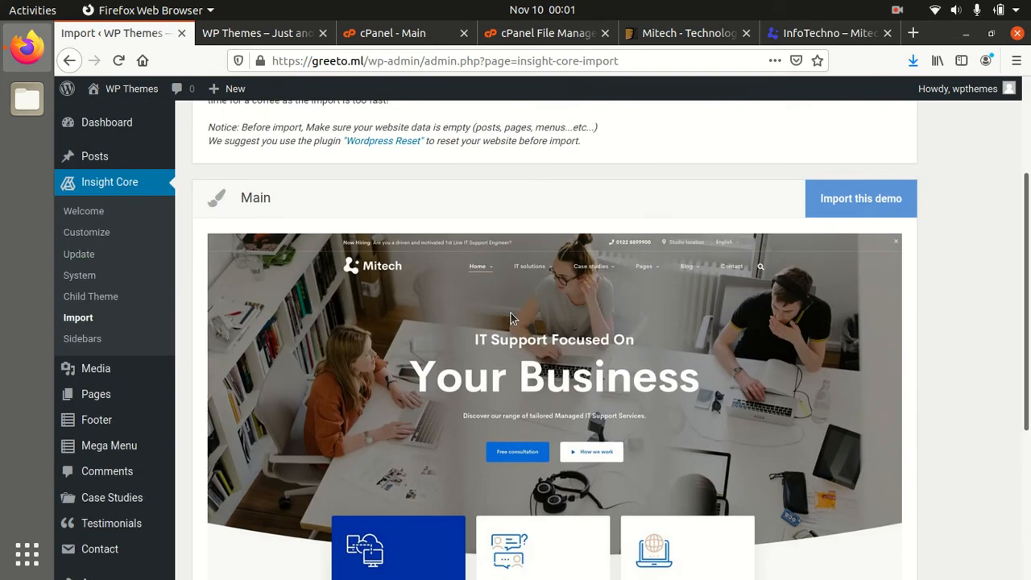
{"action": "scroll", "coordinate": [462, 328], "scroll_direction": "down", "scroll_amount": 5}
{"action": "scroll", "coordinate": [463, 334], "scroll_direction": "up", "scroll_amount": 8}
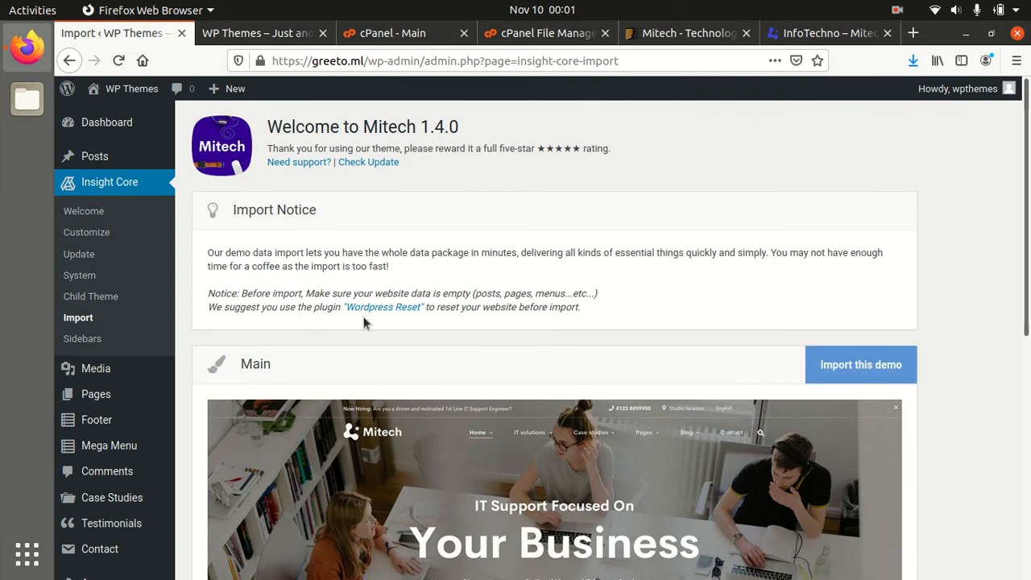
{"action": "left_click", "coordinate": [864, 371]}
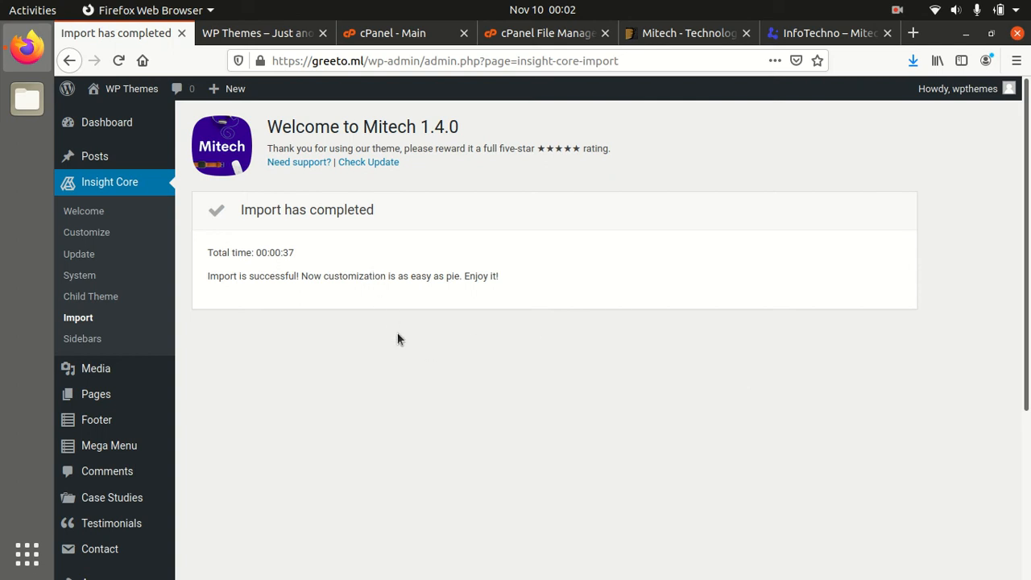
Look over the import report, return to the Mitech welcome page and review its plugin and demo sections.
{"action": "scroll", "coordinate": [401, 345], "scroll_direction": "down", "scroll_amount": 3}
{"action": "scroll", "coordinate": [402, 345], "scroll_direction": "up", "scroll_amount": 3}
{"action": "scroll", "coordinate": [194, 351], "scroll_direction": "down", "scroll_amount": 3}
{"action": "scroll", "coordinate": [201, 354], "scroll_direction": "up", "scroll_amount": 3}
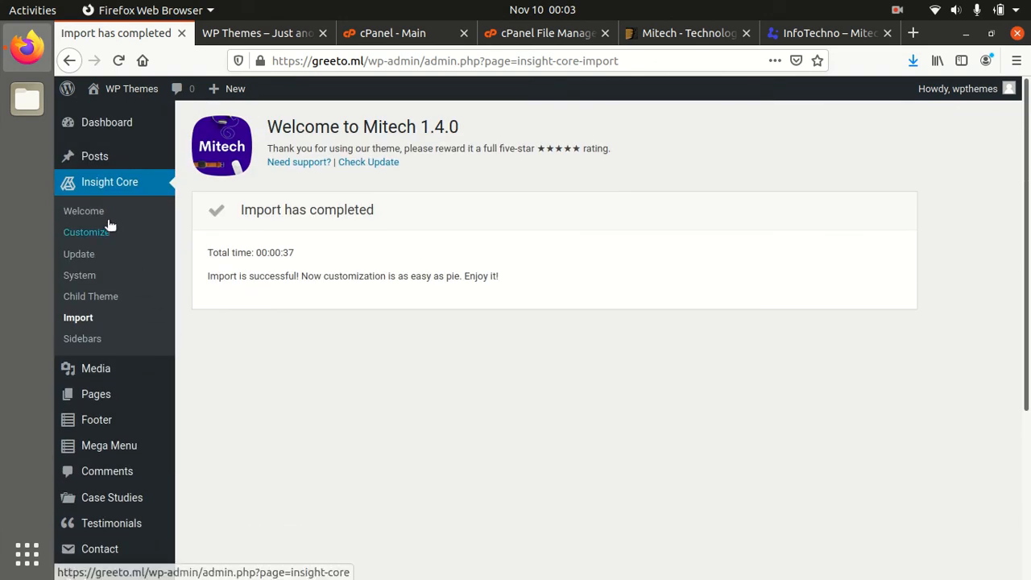
{"action": "left_click", "coordinate": [97, 216]}
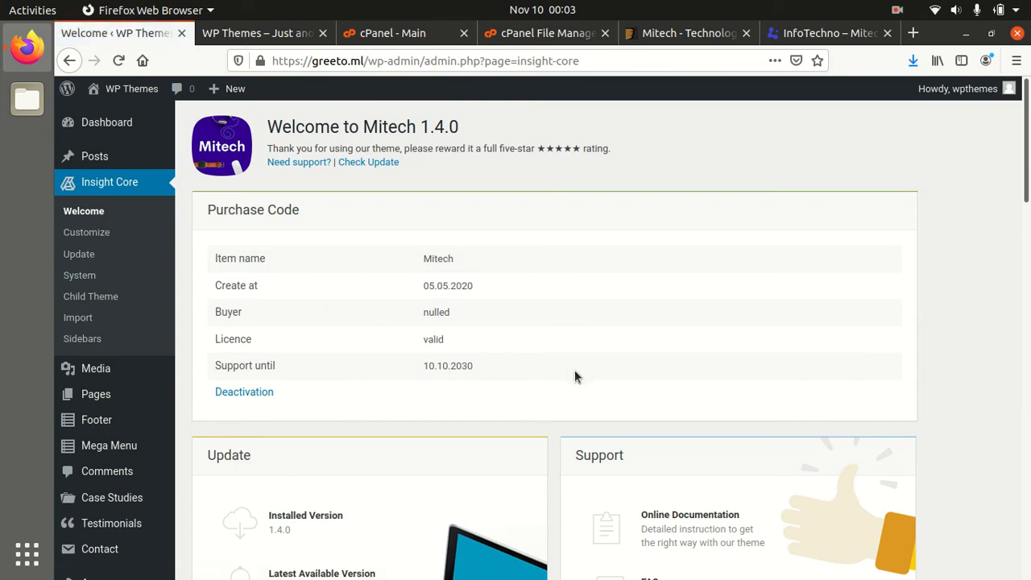
{"action": "scroll", "coordinate": [577, 373], "scroll_direction": "down", "scroll_amount": 10}
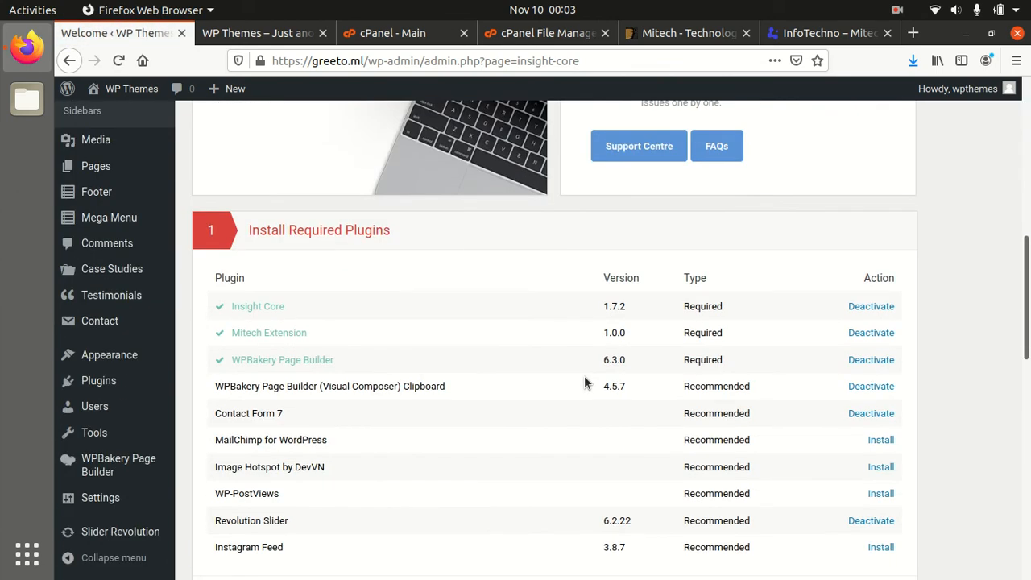
{"action": "scroll", "coordinate": [584, 376], "scroll_direction": "down", "scroll_amount": 12}
{"action": "scroll", "coordinate": [584, 376], "scroll_direction": "down", "scroll_amount": 3}
{"action": "scroll", "coordinate": [584, 375], "scroll_direction": "up", "scroll_amount": 20}
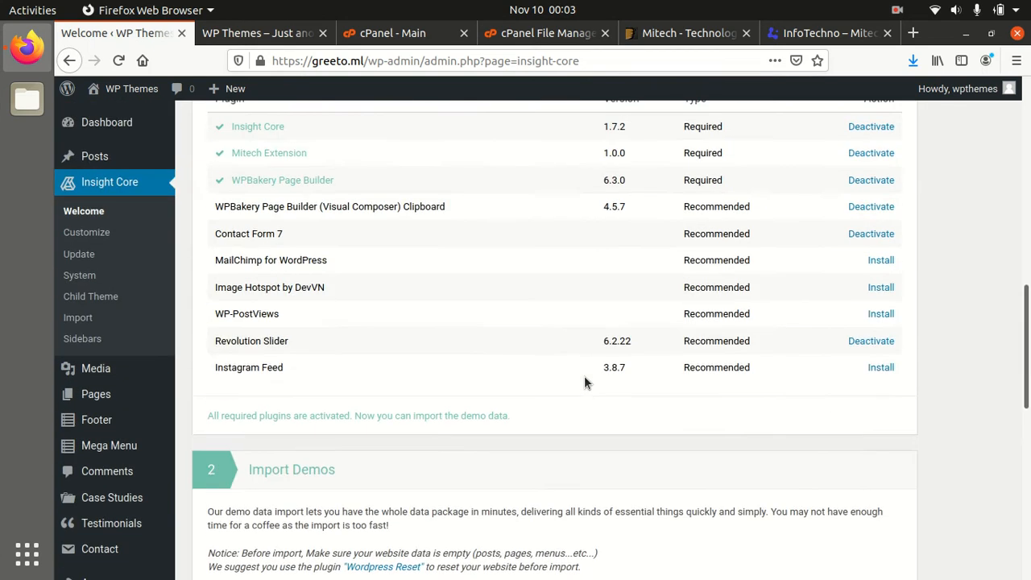
{"action": "scroll", "coordinate": [584, 382], "scroll_direction": "up", "scroll_amount": 2}
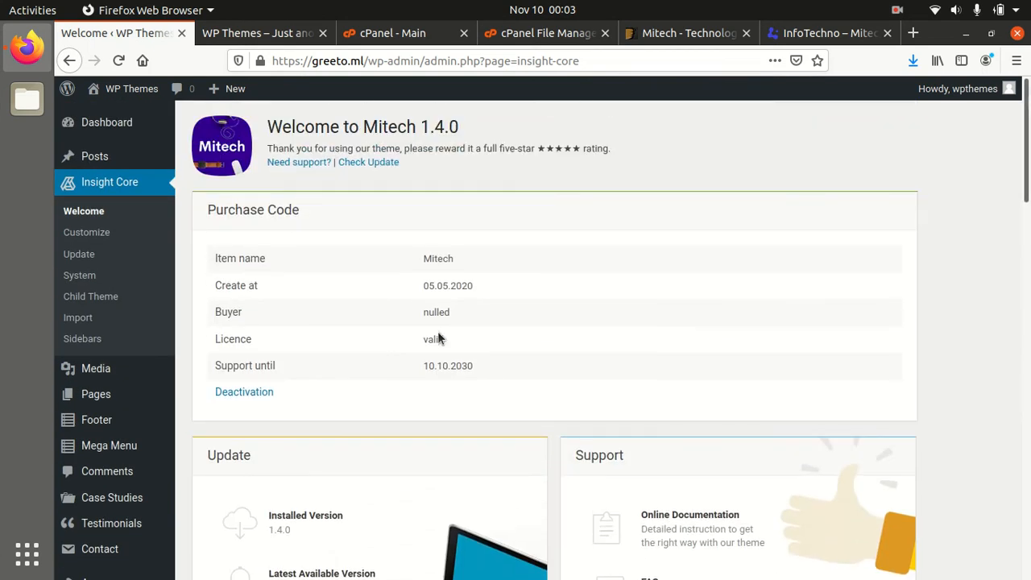
Open the live site in a new browser tab and close the tab with the outdated Hello world front page.
{"action": "mouse_move", "coordinate": [120, 88]}
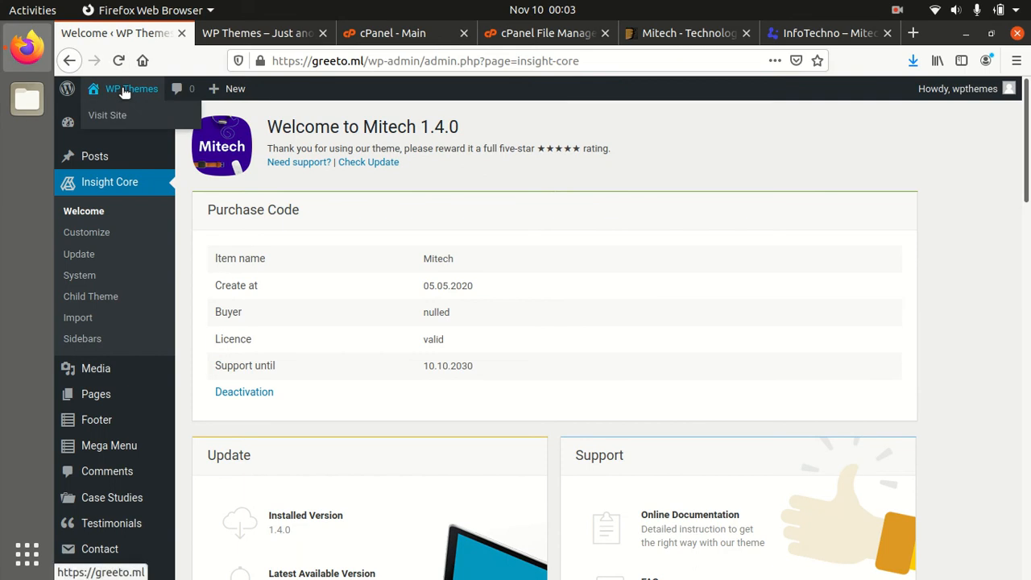
{"action": "middle_click", "coordinate": [113, 119]}
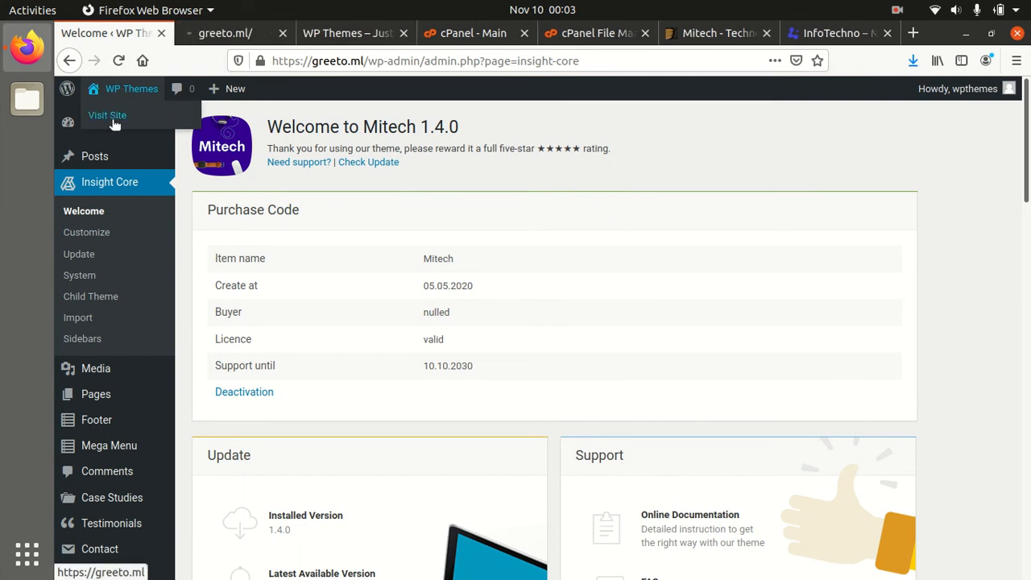
{"action": "left_click", "coordinate": [252, 35]}
{"action": "left_click", "coordinate": [378, 35]}
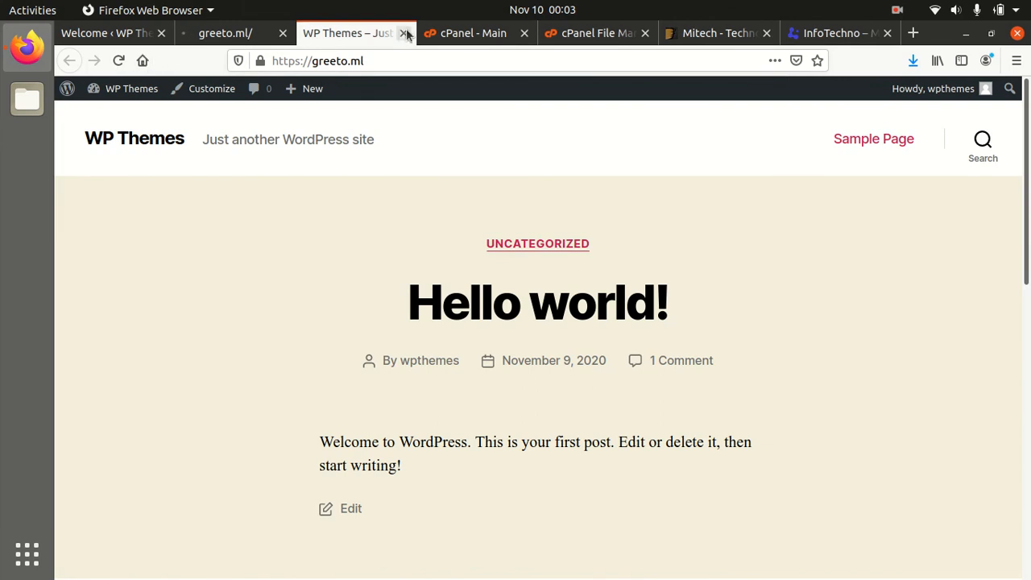
{"action": "left_click", "coordinate": [405, 33]}
{"action": "left_click", "coordinate": [230, 35]}
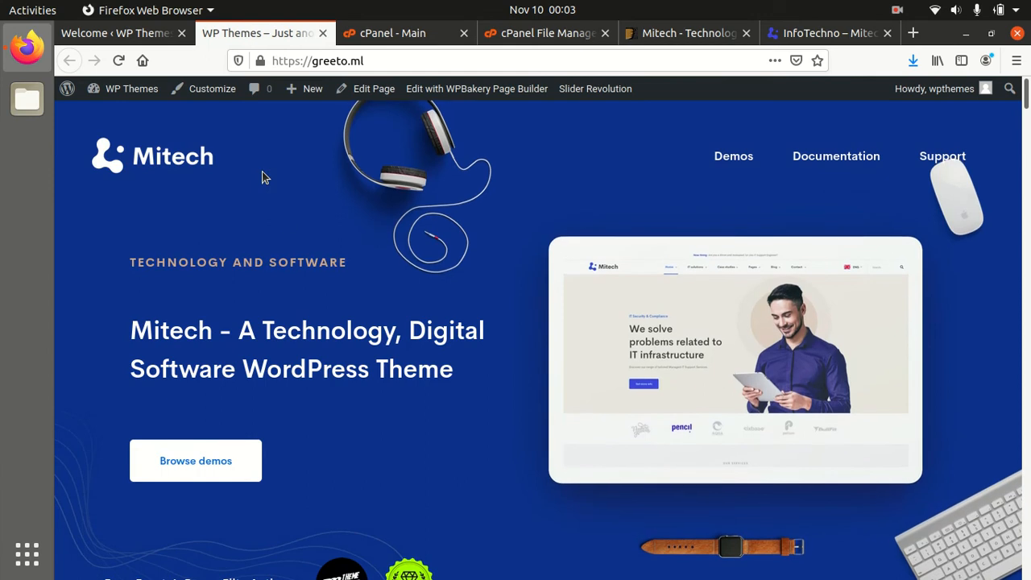
Examine the imported Mitech landing page and its collection of homepage demos on the live site.
{"action": "scroll", "coordinate": [473, 392], "scroll_direction": "down", "scroll_amount": 8}
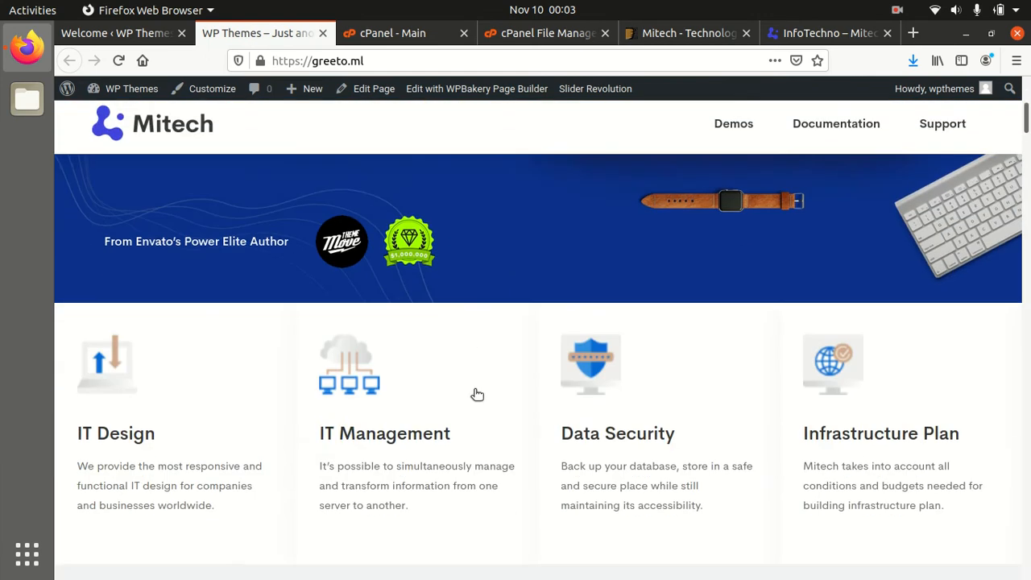
{"action": "scroll", "coordinate": [477, 394], "scroll_direction": "down", "scroll_amount": 6}
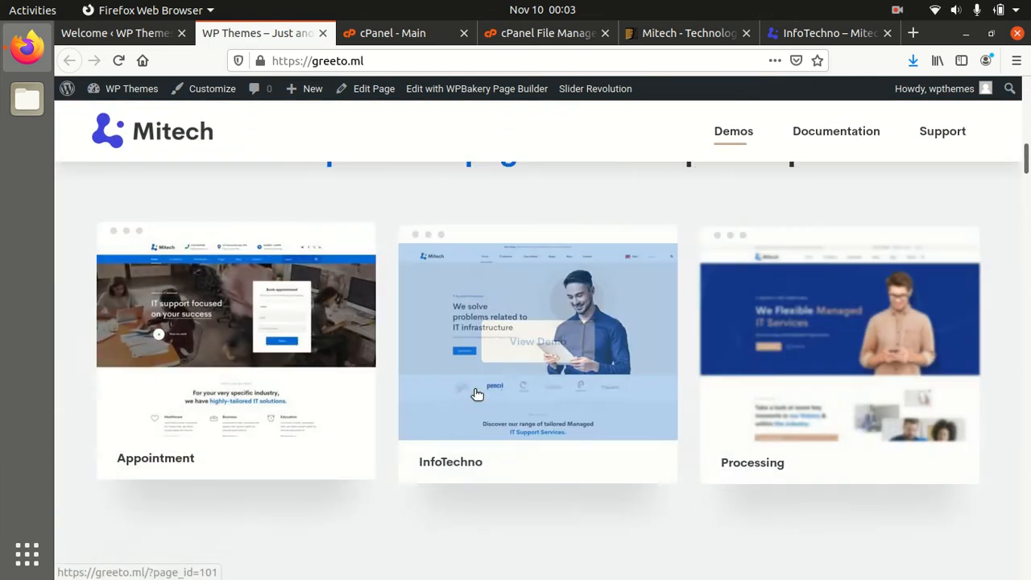
{"action": "scroll", "coordinate": [250, 395], "scroll_direction": "up", "scroll_amount": 3}
{"action": "scroll", "coordinate": [507, 304], "scroll_direction": "up", "scroll_amount": 2}
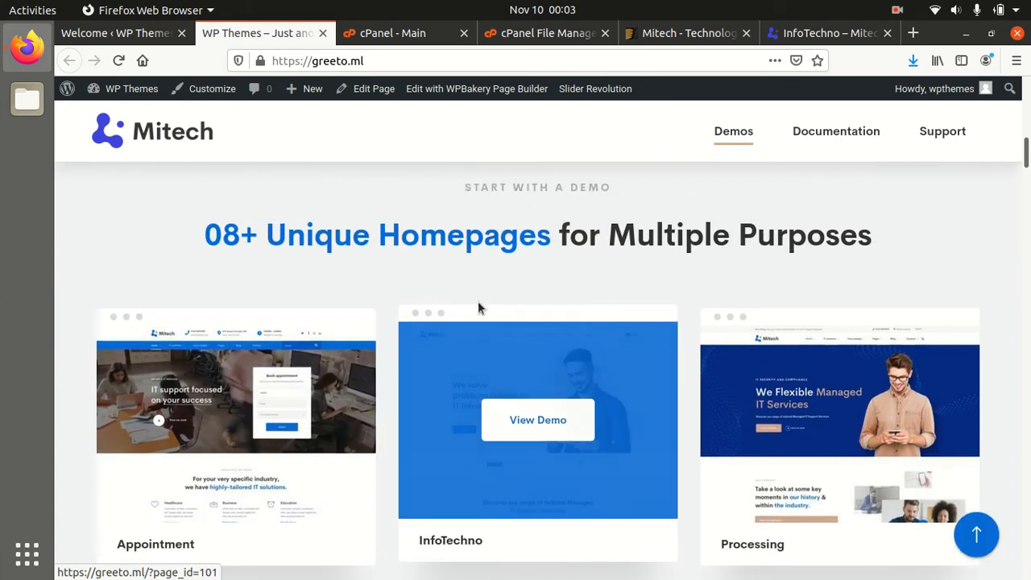
{"action": "scroll", "coordinate": [470, 315], "scroll_direction": "down", "scroll_amount": 2}
{"action": "scroll", "coordinate": [471, 315], "scroll_direction": "up", "scroll_amount": 2}
{"action": "scroll", "coordinate": [465, 346], "scroll_direction": "down", "scroll_amount": 2}
{"action": "scroll", "coordinate": [697, 365], "scroll_direction": "down", "scroll_amount": 3}
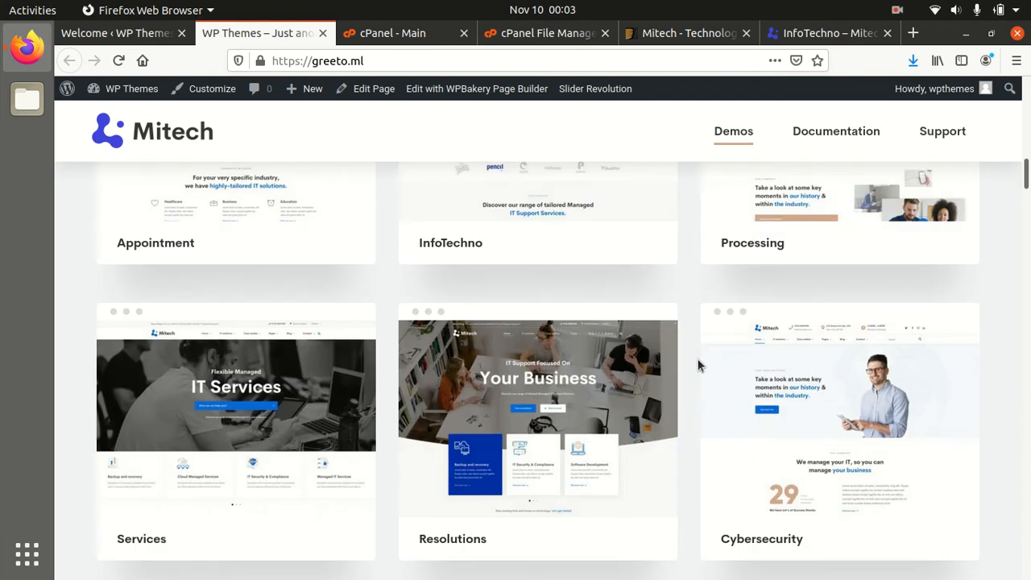
{"action": "scroll", "coordinate": [698, 365], "scroll_direction": "down", "scroll_amount": 2}
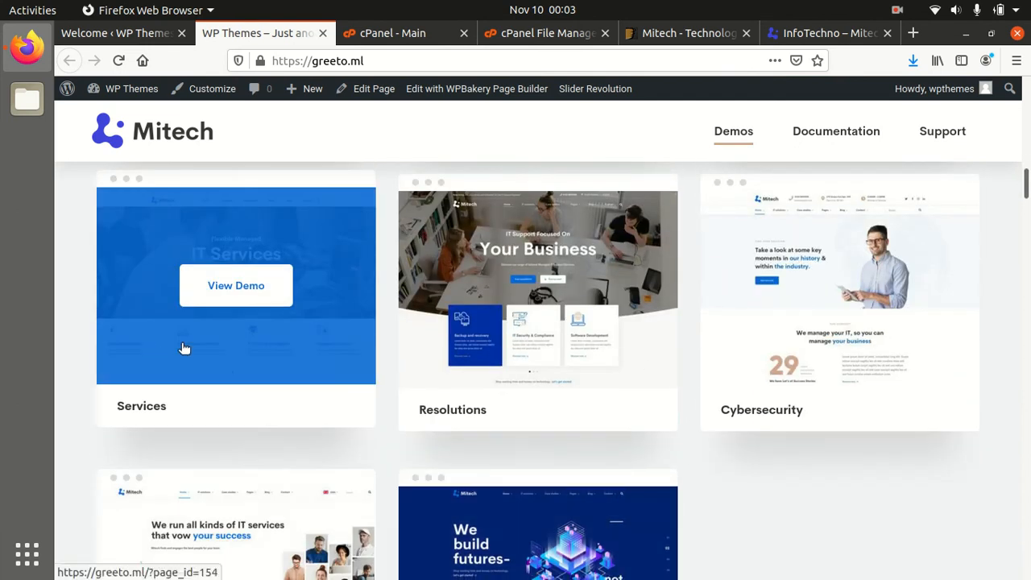
View the Resolutions homepage demo, check its sections and navigation, and return to the landing page.
{"action": "left_click", "coordinate": [525, 298]}
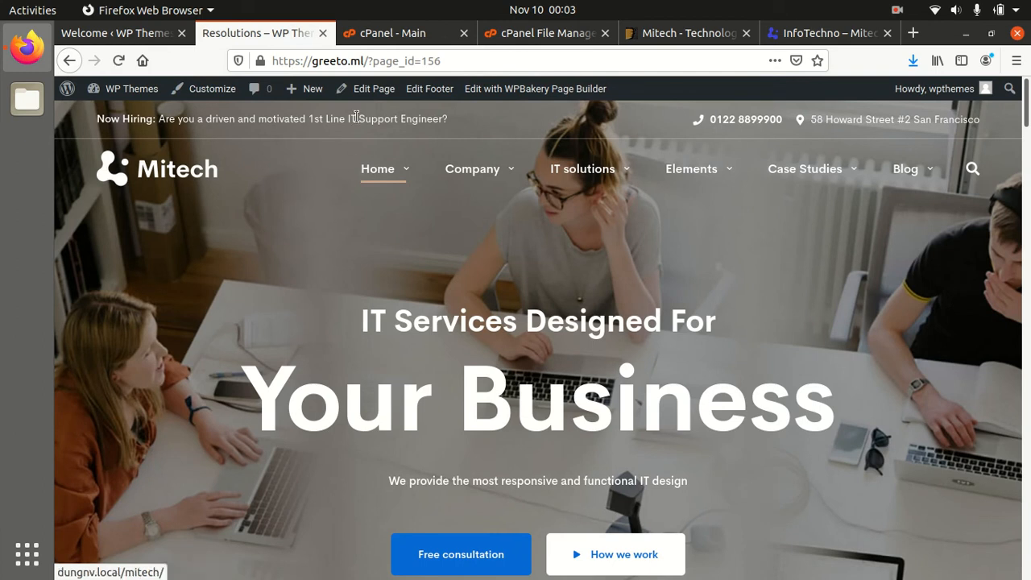
{"action": "scroll", "coordinate": [420, 301], "scroll_direction": "down", "scroll_amount": 5}
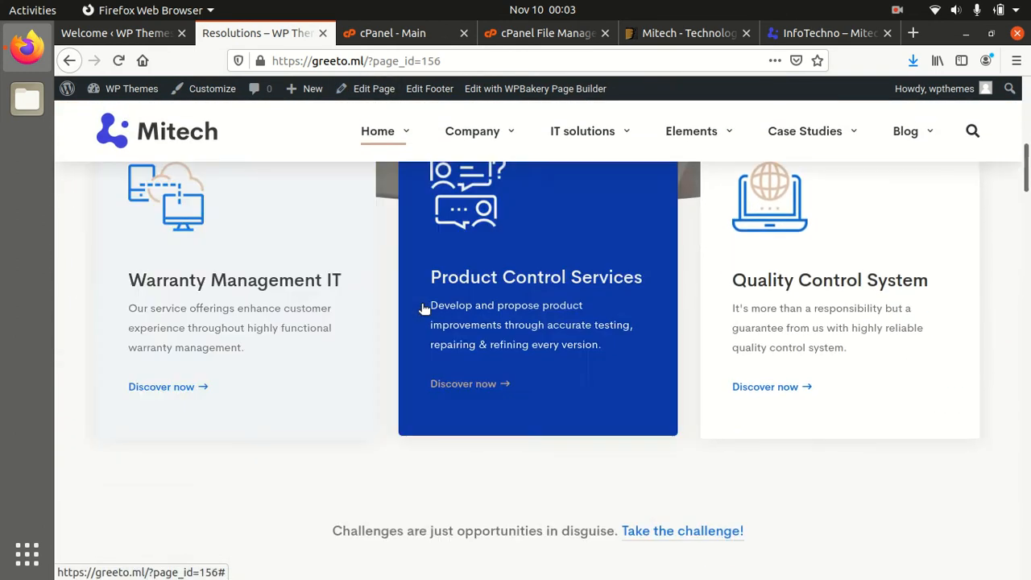
{"action": "scroll", "coordinate": [451, 322], "scroll_direction": "up", "scroll_amount": 3}
{"action": "mouse_move", "coordinate": [402, 140]}
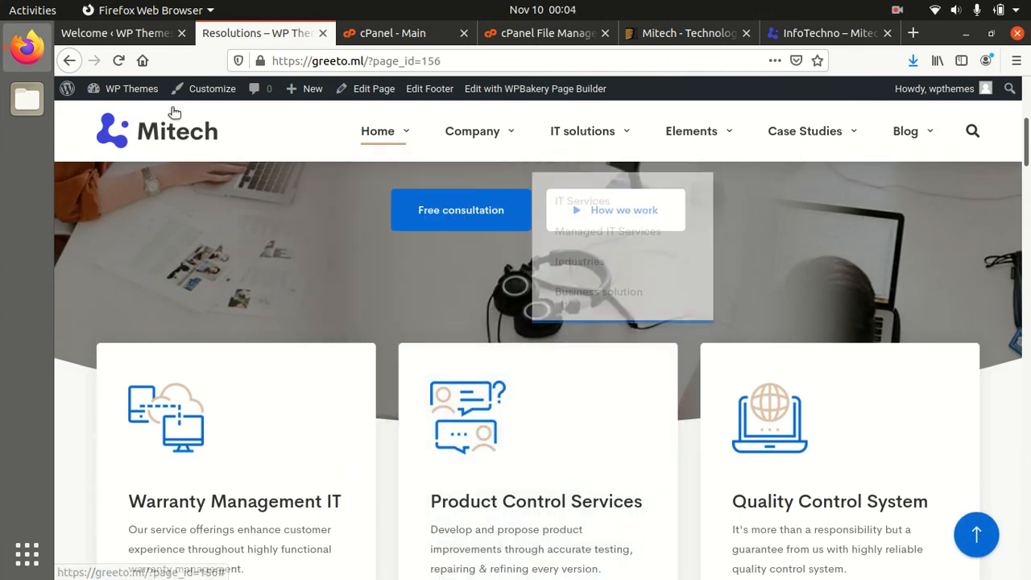
{"action": "left_click", "coordinate": [69, 60]}
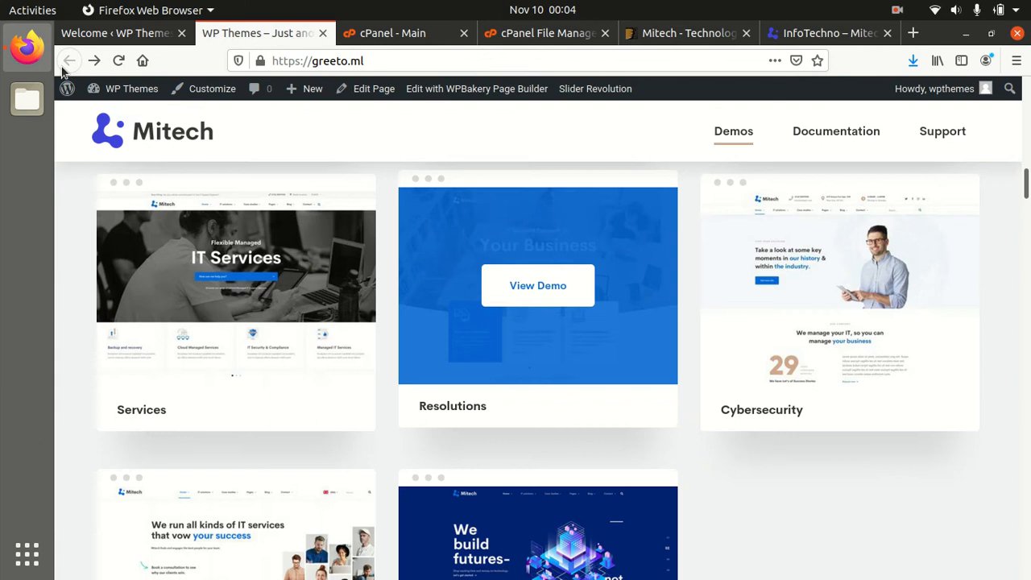
Open the list of all WordPress pages in a new browser tab and review the first page of imported entries.
{"action": "left_click", "coordinate": [113, 40]}
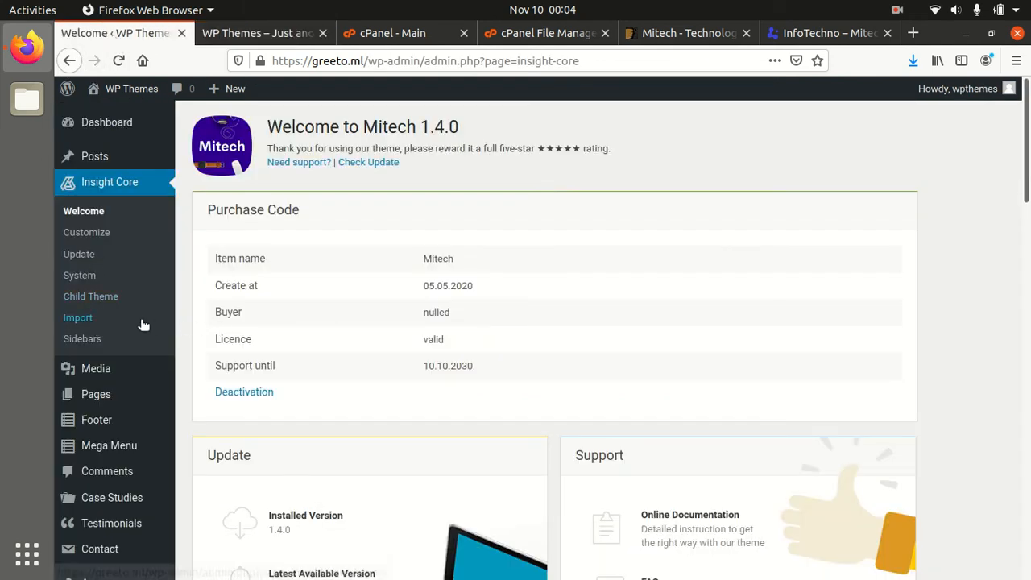
{"action": "scroll", "coordinate": [150, 324], "scroll_direction": "down", "scroll_amount": 2}
{"action": "scroll", "coordinate": [120, 371], "scroll_direction": "up", "scroll_amount": 2}
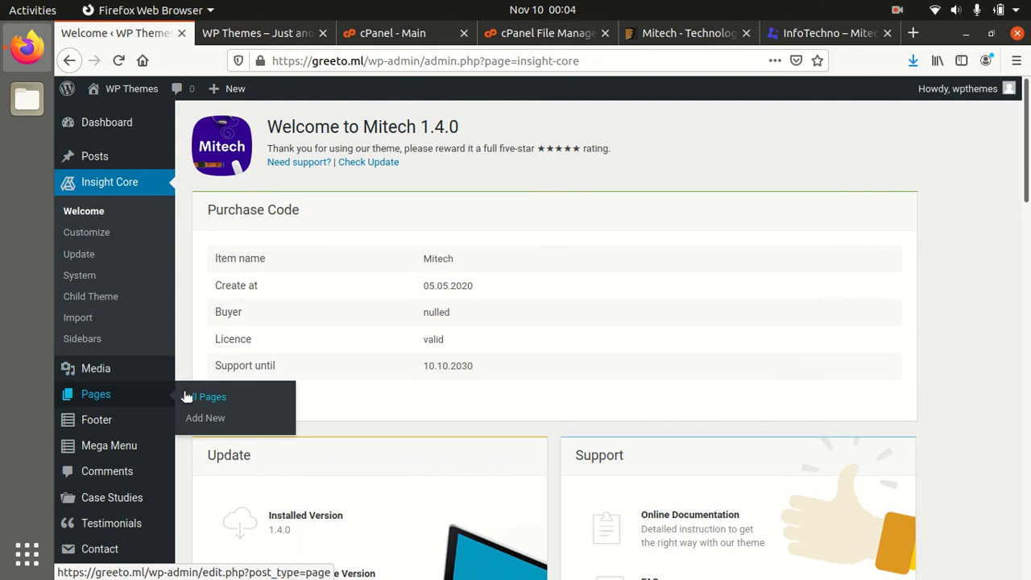
{"action": "middle_click", "coordinate": [186, 396]}
{"action": "left_click", "coordinate": [246, 35]}
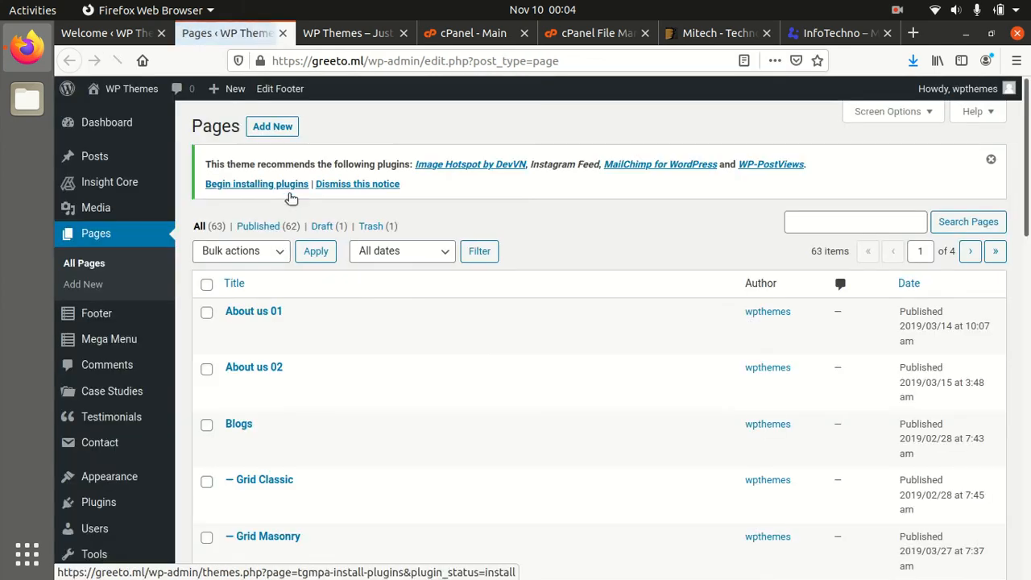
{"action": "scroll", "coordinate": [405, 375], "scroll_direction": "down", "scroll_amount": 5}
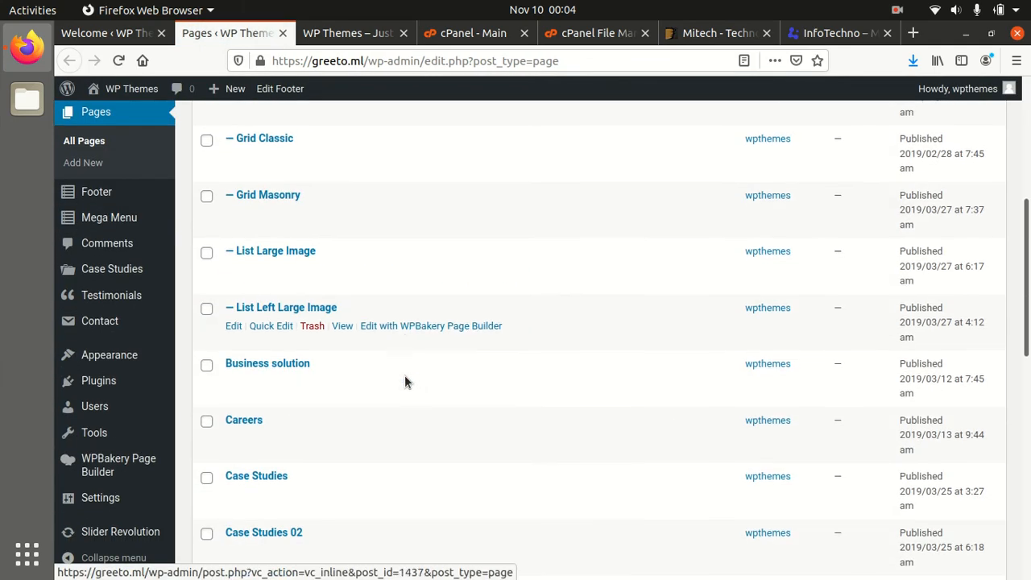
{"action": "scroll", "coordinate": [408, 381], "scroll_direction": "down", "scroll_amount": 8}
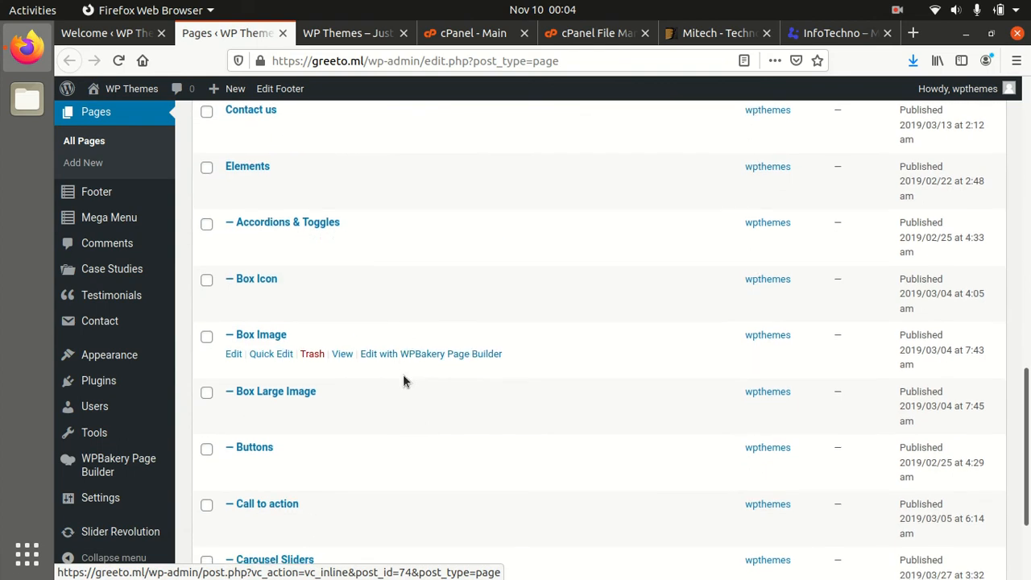
Go to the second page of the Pages list and look through its element pages.
{"action": "left_click", "coordinate": [970, 504]}
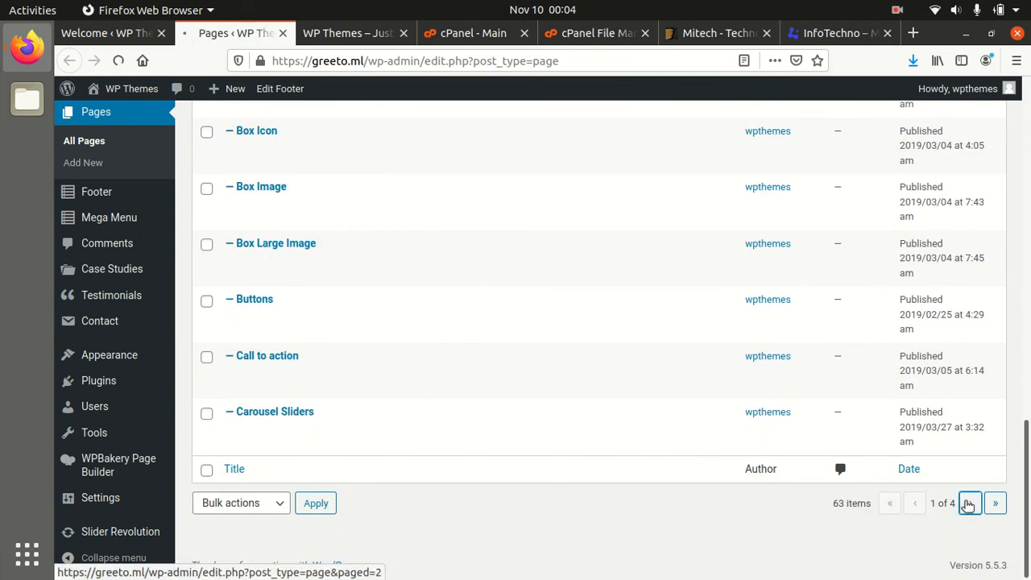
{"action": "scroll", "coordinate": [479, 521], "scroll_direction": "down", "scroll_amount": 5}
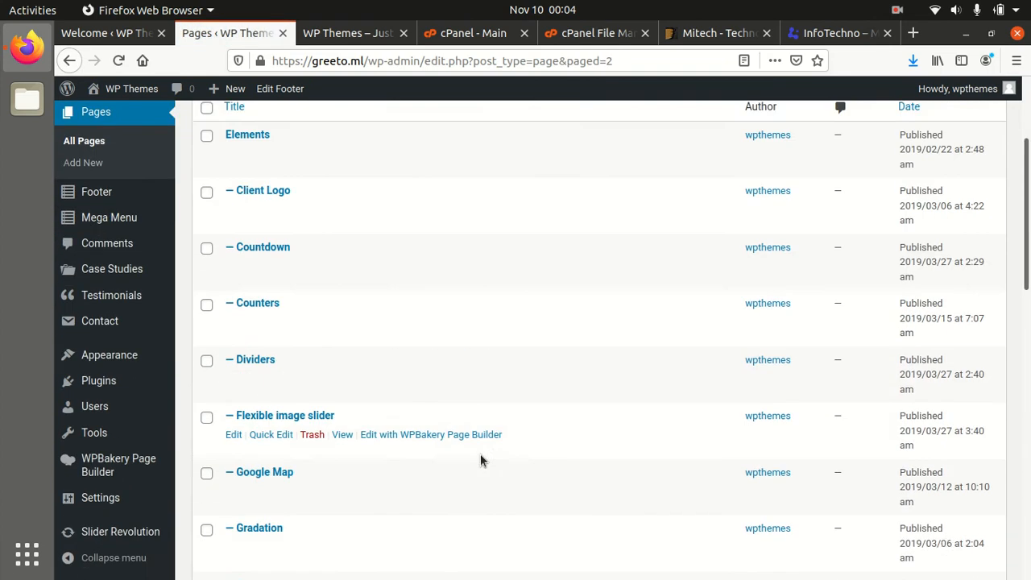
{"action": "scroll", "coordinate": [480, 460], "scroll_direction": "down", "scroll_amount": 8}
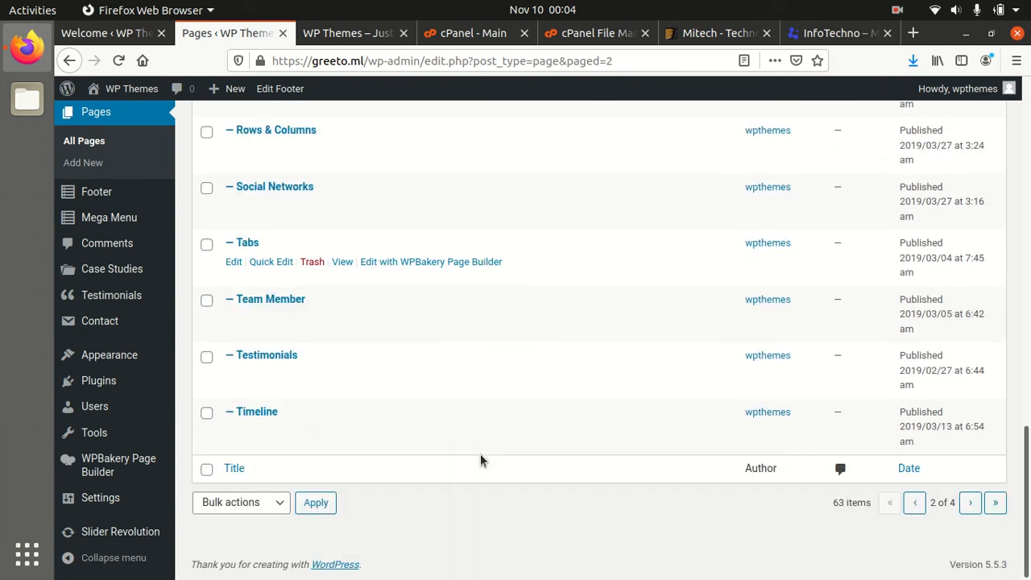
Review the third page of the Pages list and open the Homepage entry's live view in a new browser tab.
{"action": "left_click", "coordinate": [970, 502]}
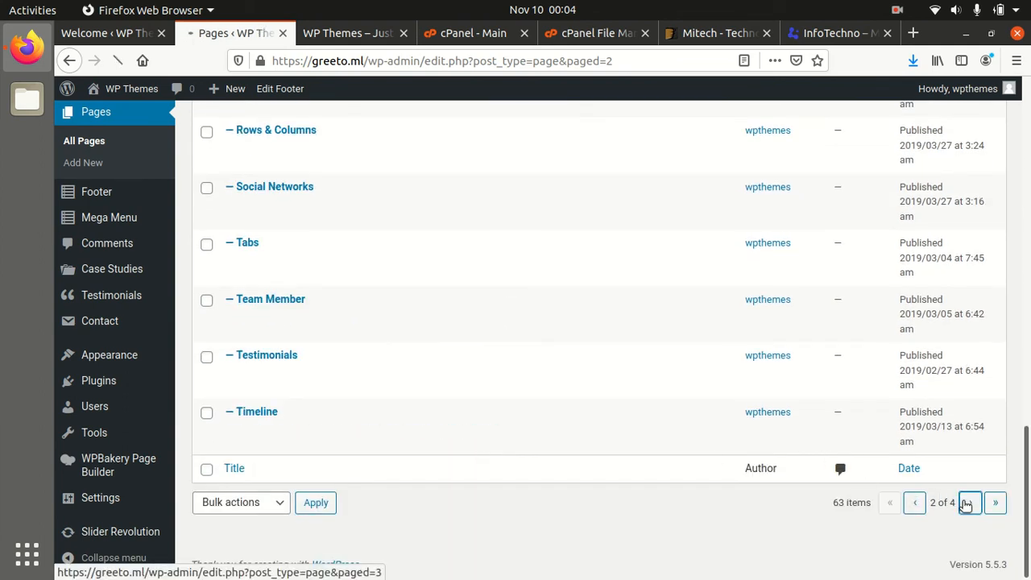
{"action": "scroll", "coordinate": [526, 423], "scroll_direction": "down", "scroll_amount": 5}
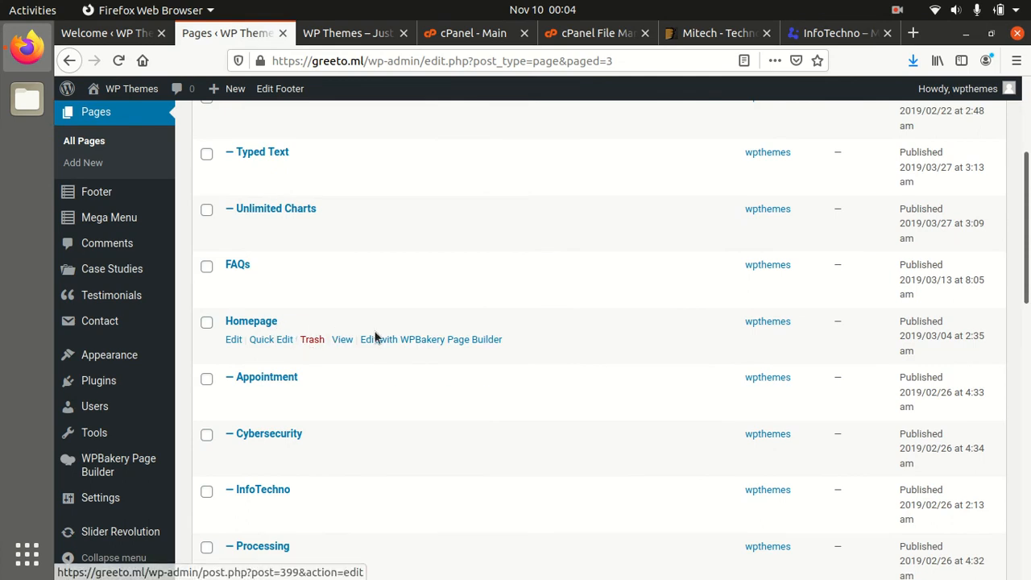
{"action": "scroll", "coordinate": [477, 355], "scroll_direction": "down", "scroll_amount": 1}
{"action": "scroll", "coordinate": [477, 355], "scroll_direction": "down", "scroll_amount": 10}
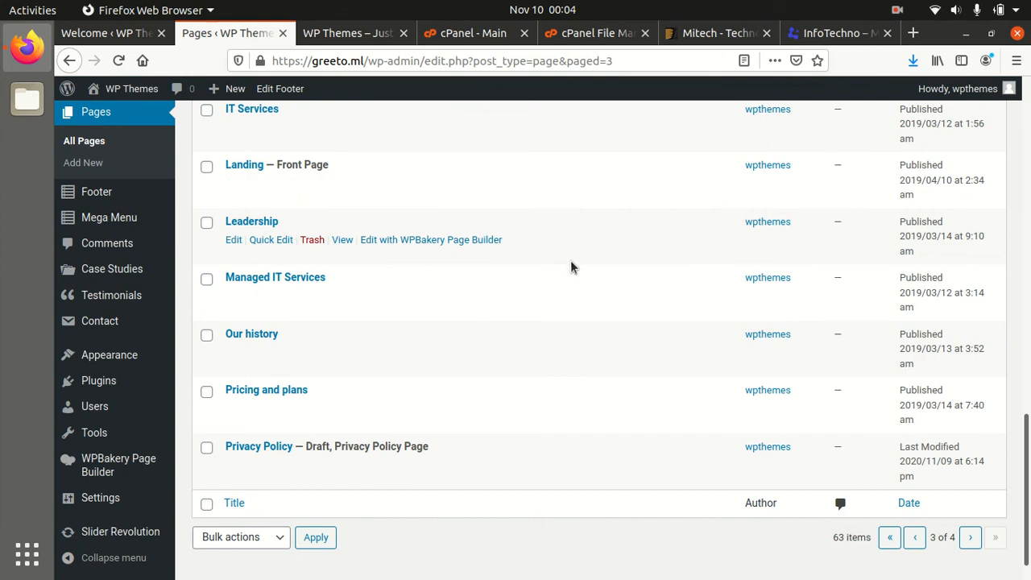
{"action": "scroll", "coordinate": [386, 354], "scroll_direction": "up", "scroll_amount": 4}
{"action": "scroll", "coordinate": [385, 353], "scroll_direction": "up", "scroll_amount": 9}
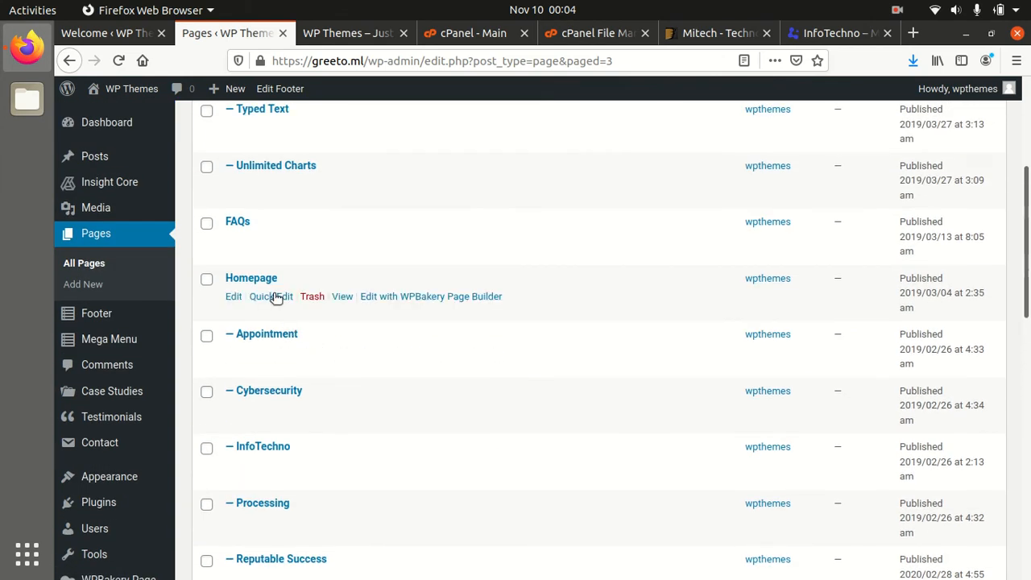
{"action": "middle_click", "coordinate": [343, 298]}
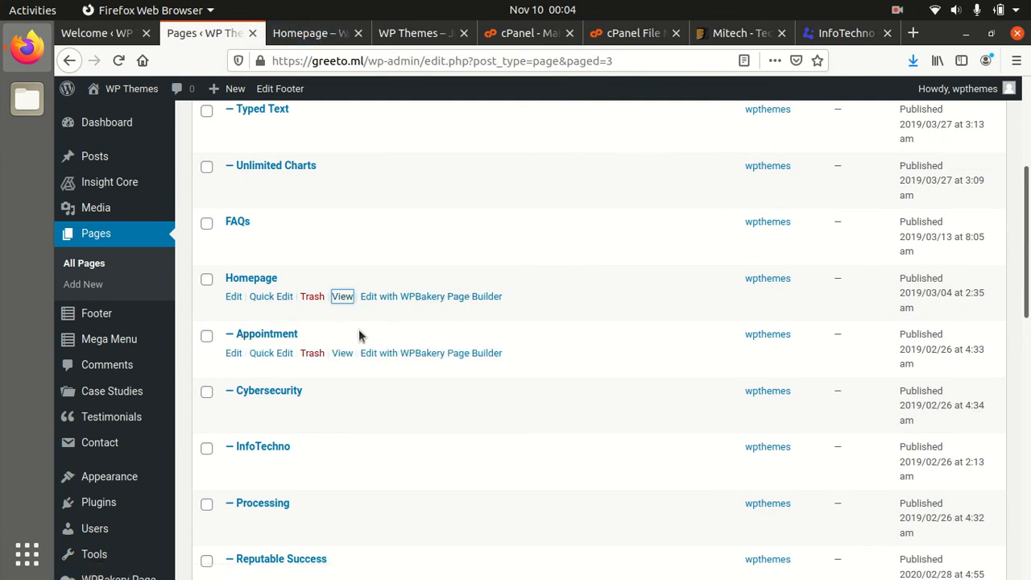
Examine the sections and navigation of the official InfoTechno demo on the ThemeMove site for comparison.
{"action": "left_click", "coordinate": [844, 34]}
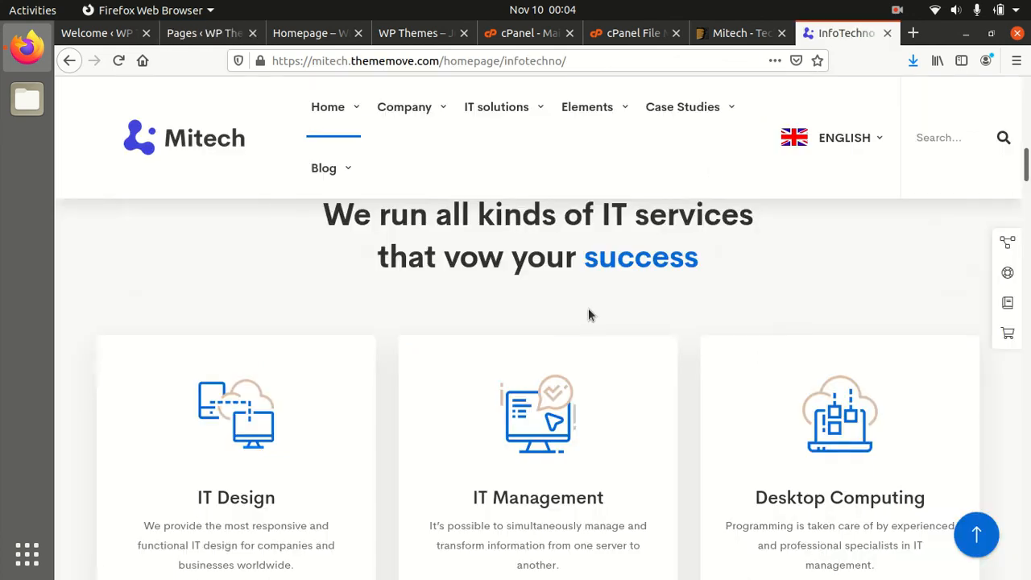
{"action": "scroll", "coordinate": [588, 314], "scroll_direction": "down", "scroll_amount": 8}
{"action": "scroll", "coordinate": [589, 315], "scroll_direction": "up", "scroll_amount": 4}
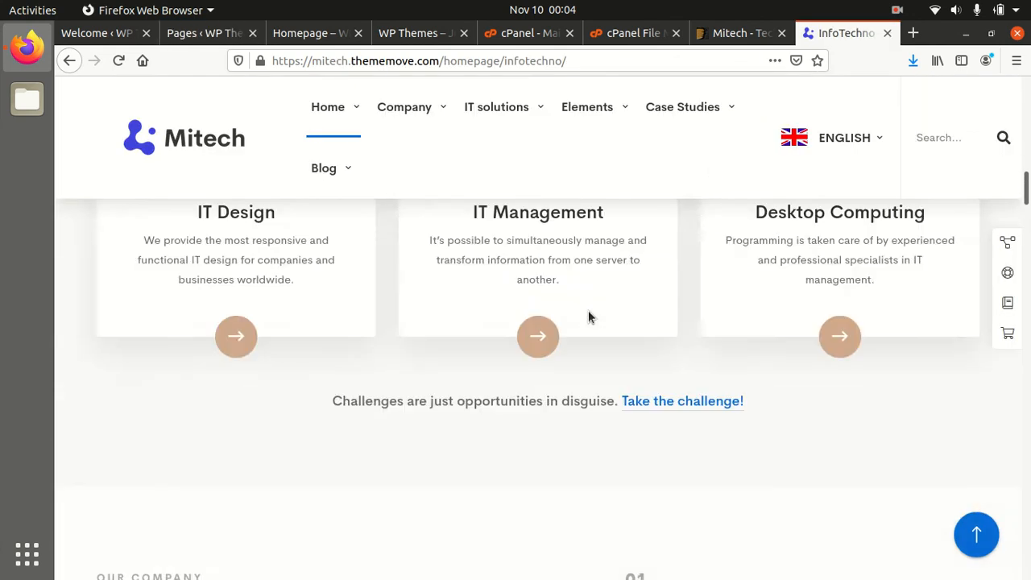
{"action": "scroll", "coordinate": [588, 310], "scroll_direction": "up", "scroll_amount": 10}
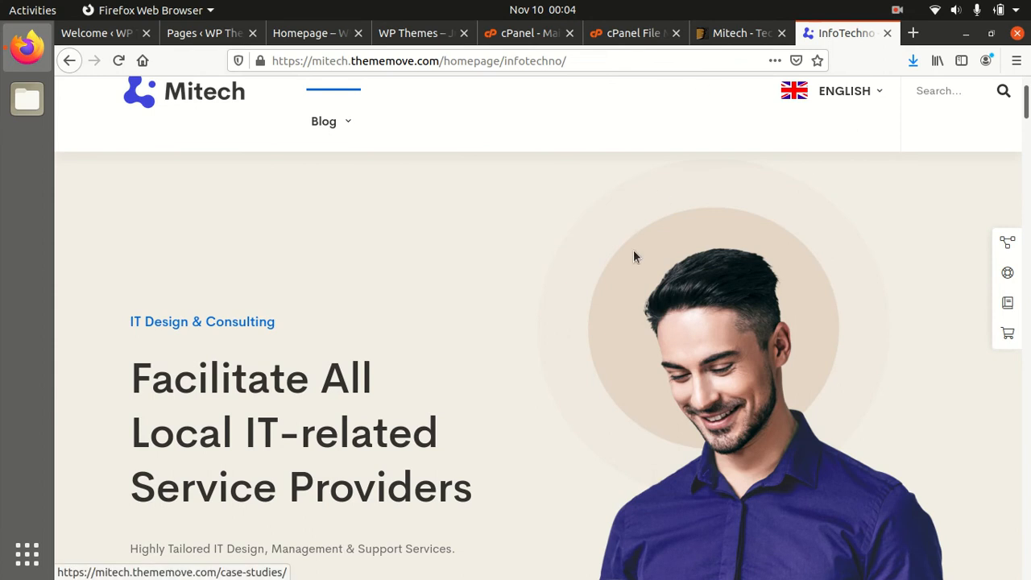
{"action": "scroll", "coordinate": [635, 251], "scroll_direction": "up", "scroll_amount": 3}
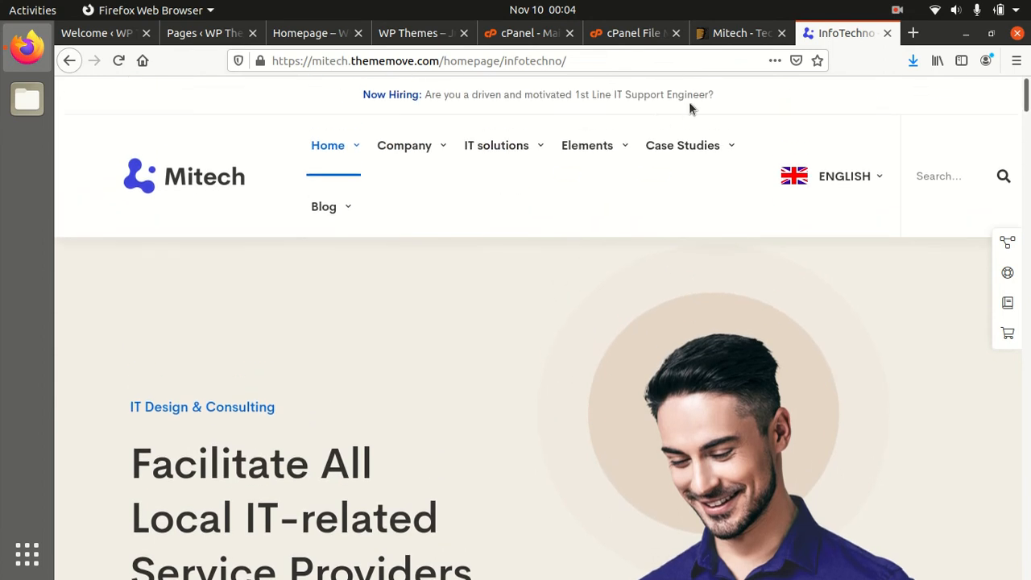
{"action": "scroll", "coordinate": [597, 415], "scroll_direction": "down", "scroll_amount": 8}
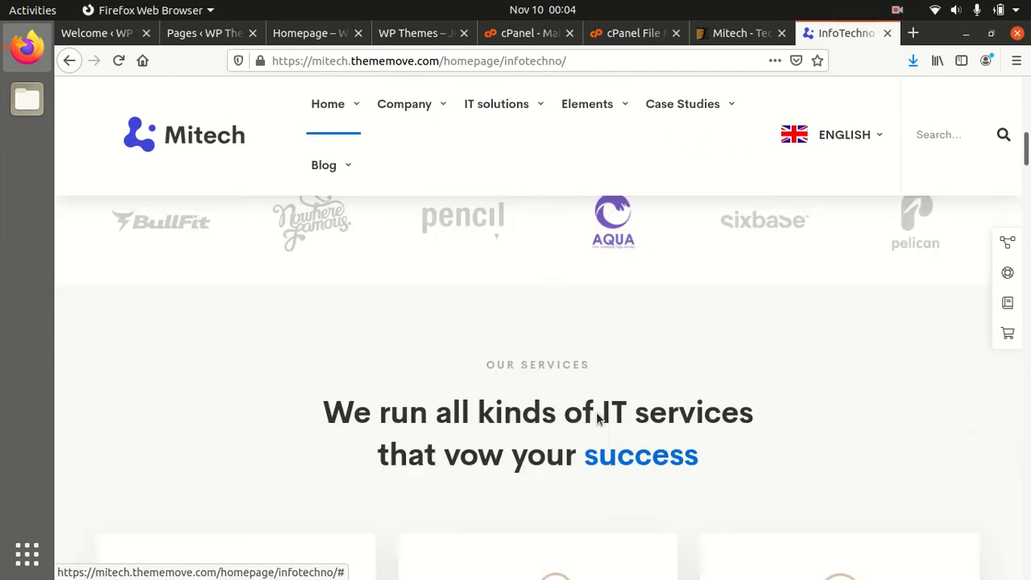
{"action": "scroll", "coordinate": [597, 416], "scroll_direction": "down", "scroll_amount": 6}
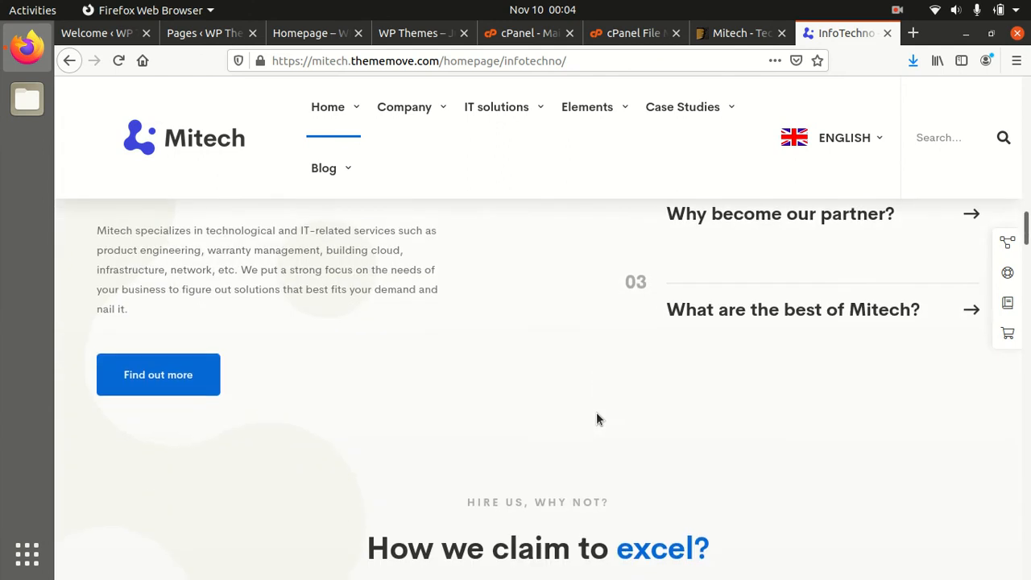
Close the InfoTechno demo tab, open the Mitech live preview from its ThemeForest listing, and dismiss the newsletter popup.
{"action": "left_click", "coordinate": [742, 36]}
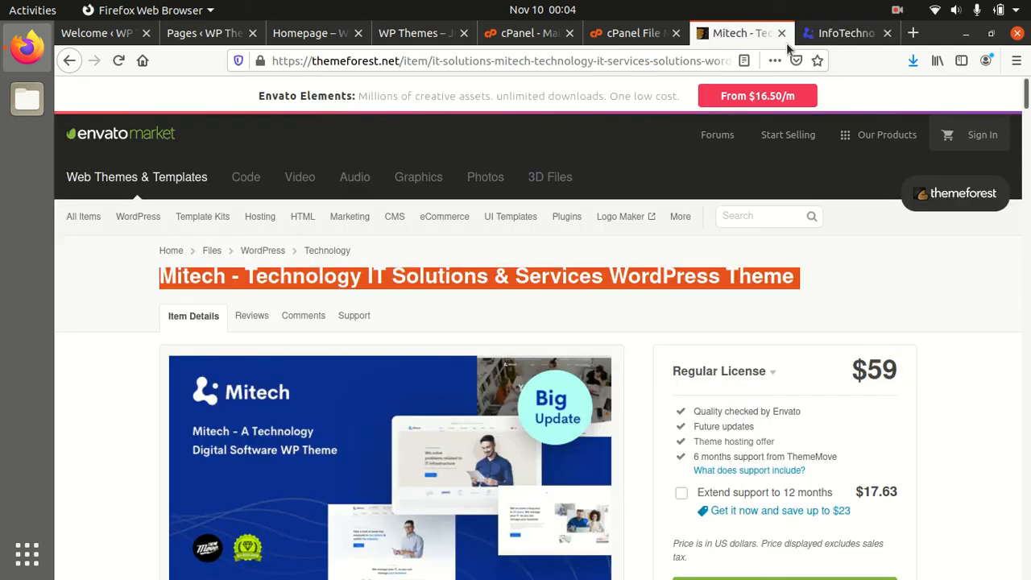
{"action": "left_click", "coordinate": [838, 36]}
{"action": "left_click", "coordinate": [887, 33]}
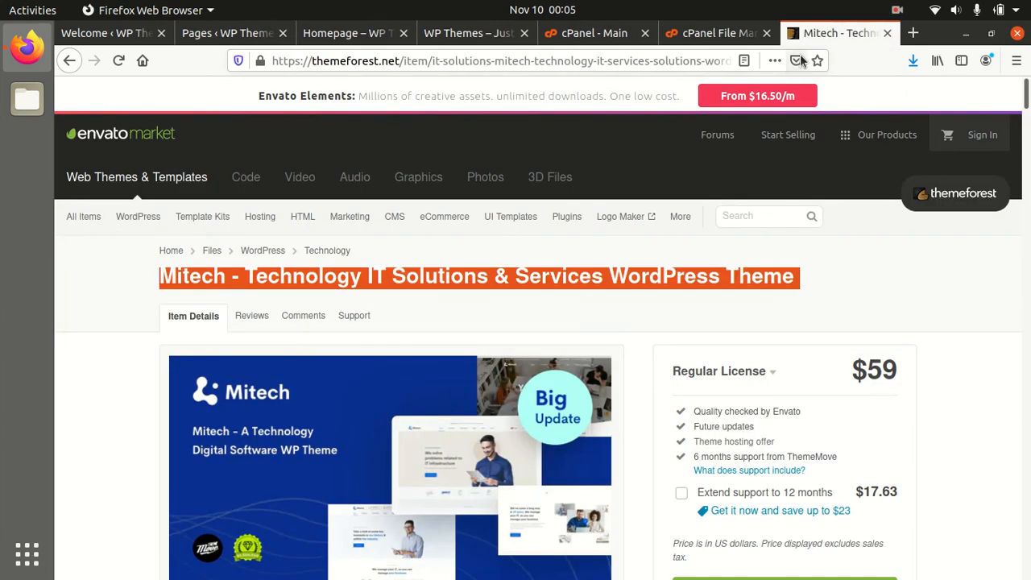
{"action": "scroll", "coordinate": [523, 345], "scroll_direction": "down", "scroll_amount": 5}
{"action": "left_click", "coordinate": [337, 394]}
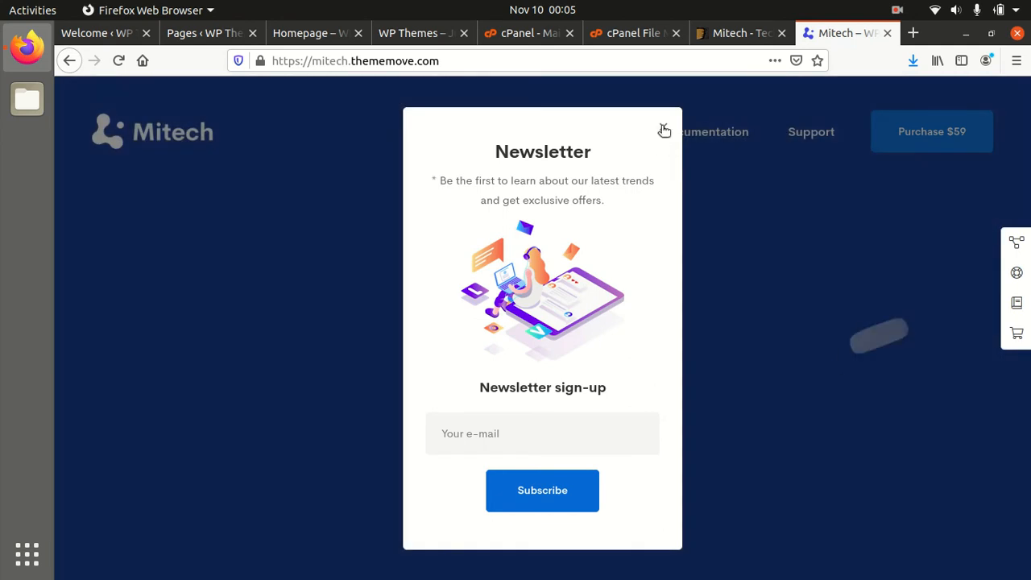
{"action": "left_click", "coordinate": [664, 131]}
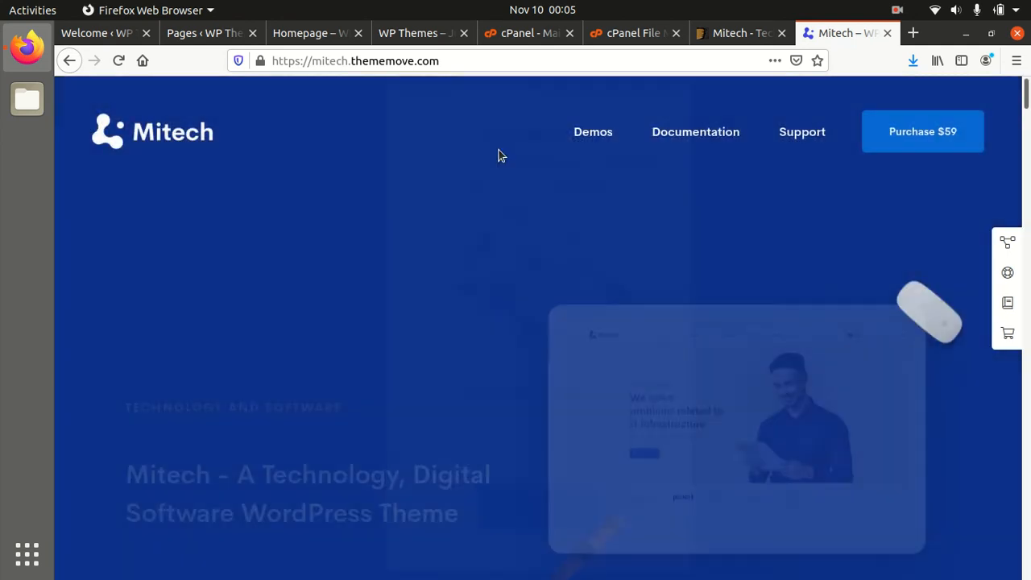
Look through the homepage demos offered on the official Mitech landing page.
{"action": "left_click", "coordinate": [589, 133]}
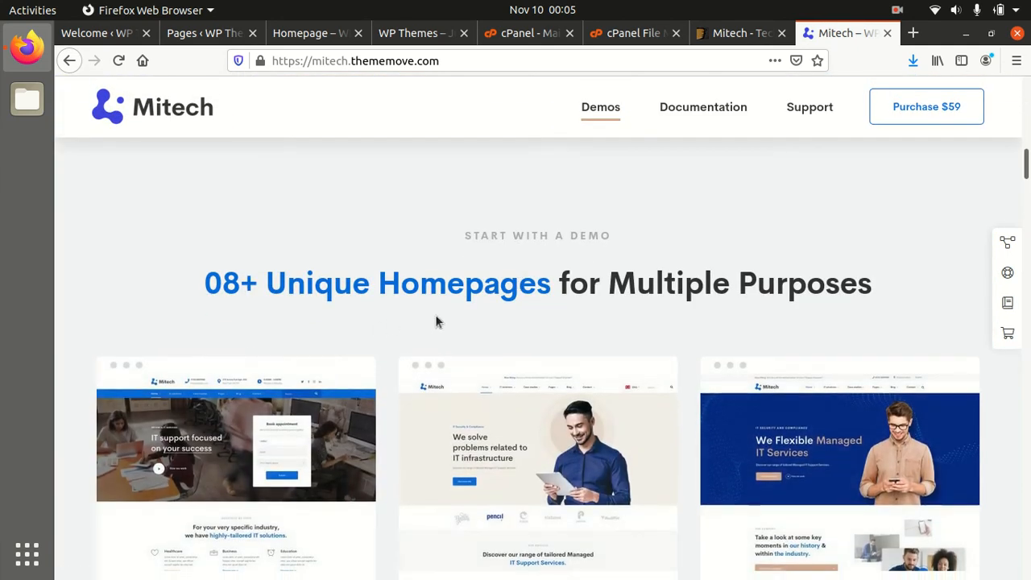
{"action": "scroll", "coordinate": [322, 346], "scroll_direction": "down", "scroll_amount": 3}
{"action": "scroll", "coordinate": [865, 337], "scroll_direction": "down", "scroll_amount": 5}
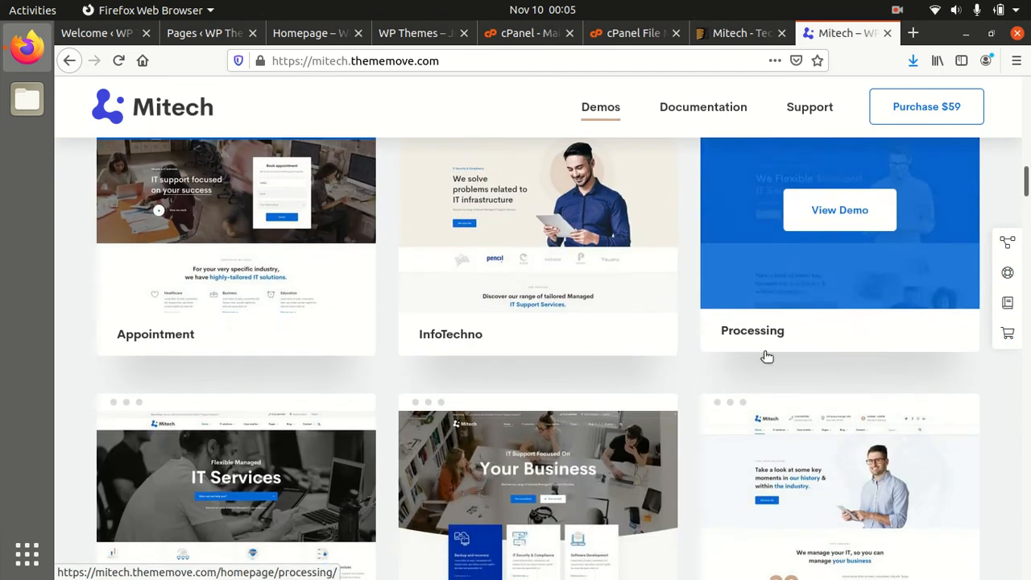
{"action": "scroll", "coordinate": [444, 409], "scroll_direction": "down", "scroll_amount": 3}
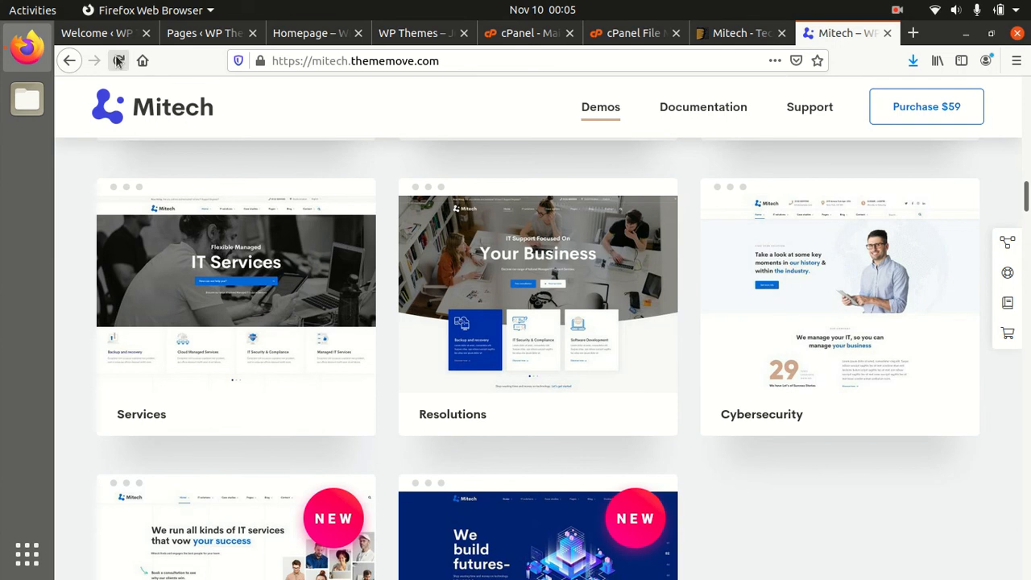
Return to the WordPress Pages list, check the imported homepage variants, and view the Services page in a new browser tab.
{"action": "left_click", "coordinate": [97, 33]}
{"action": "left_click", "coordinate": [202, 34]}
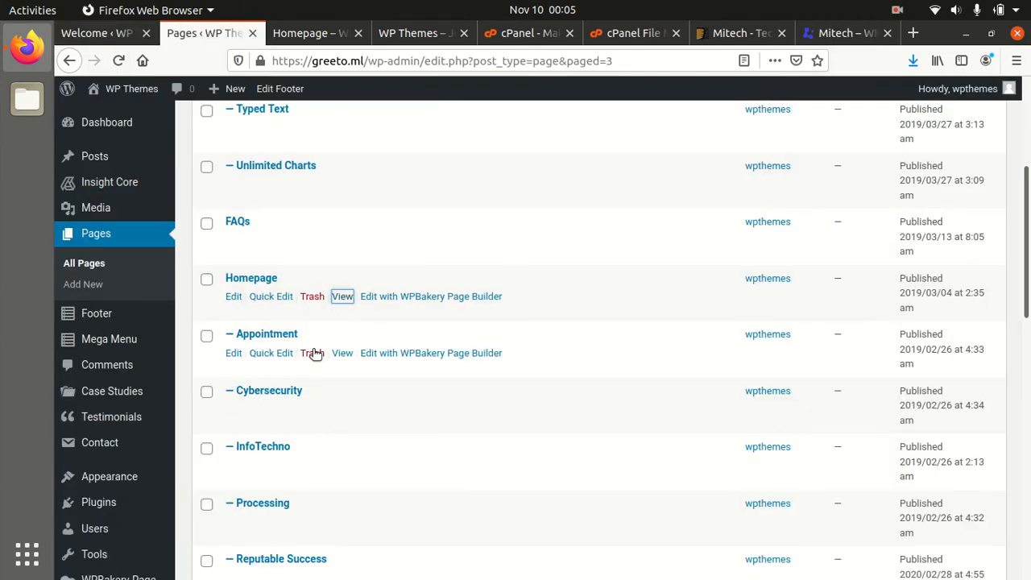
{"action": "scroll", "coordinate": [315, 377], "scroll_direction": "down", "scroll_amount": 3}
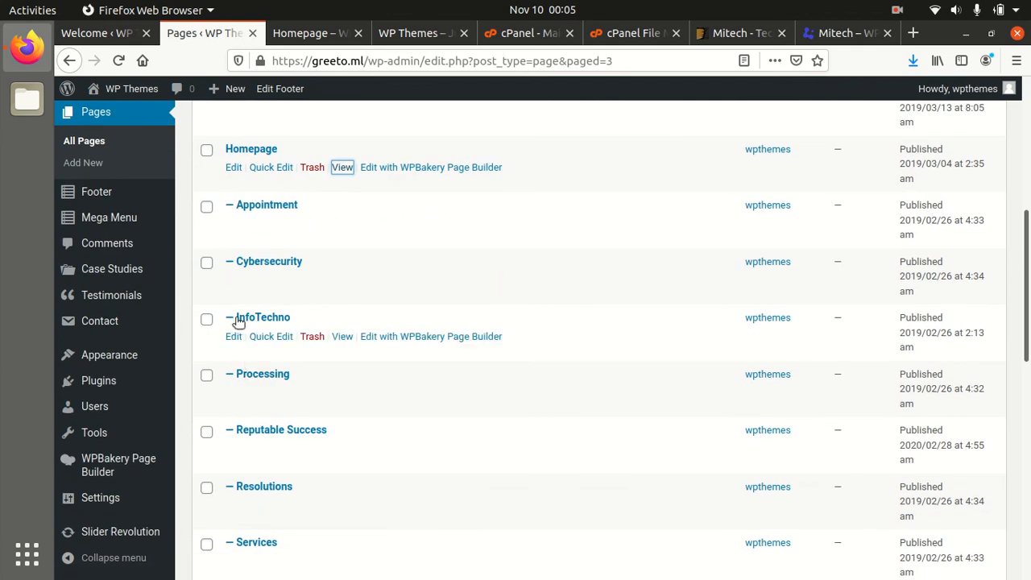
{"action": "scroll", "coordinate": [266, 439], "scroll_direction": "down", "scroll_amount": 1}
{"action": "scroll", "coordinate": [266, 453], "scroll_direction": "down", "scroll_amount": 3}
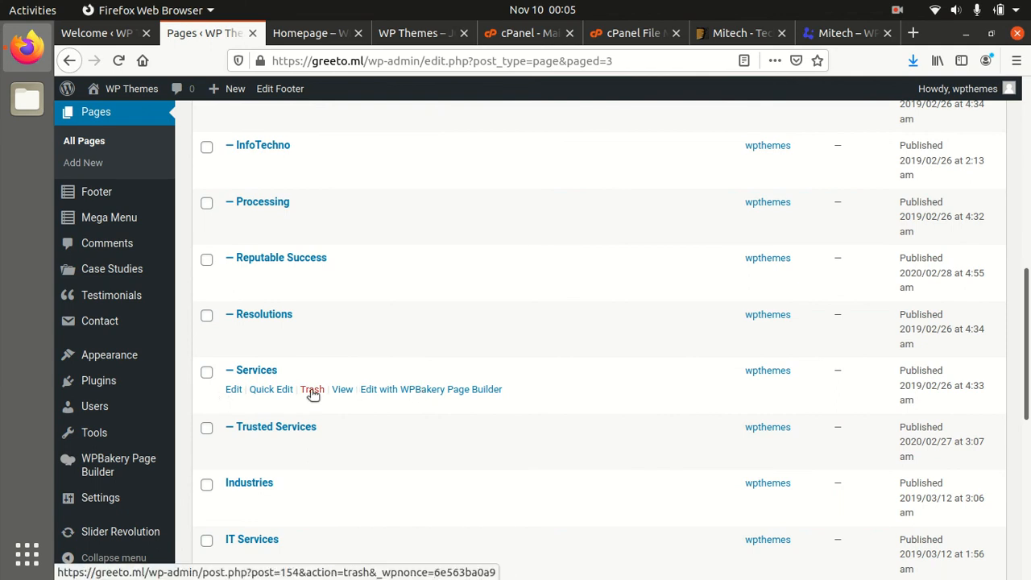
{"action": "middle_click", "coordinate": [343, 389]}
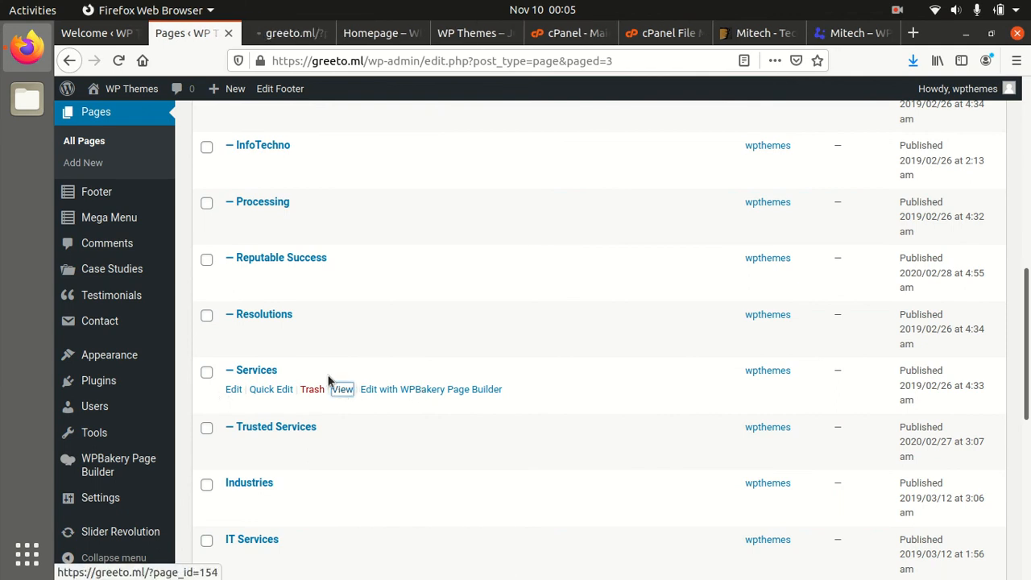
{"action": "left_click", "coordinate": [274, 33]}
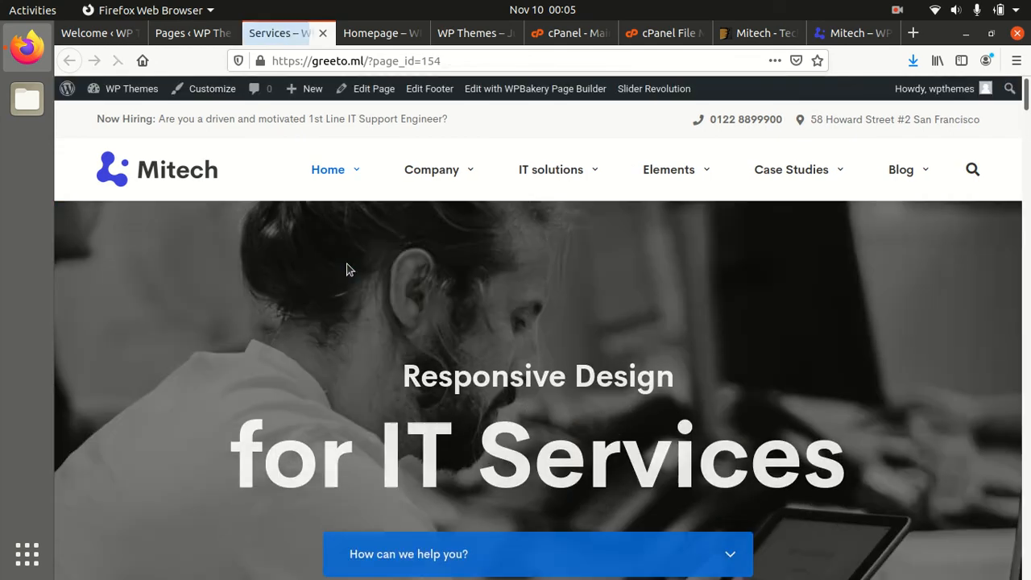
Examine the imported Services homepage from its header banner down to the services section.
{"action": "scroll", "coordinate": [663, 326], "scroll_direction": "down", "scroll_amount": 5}
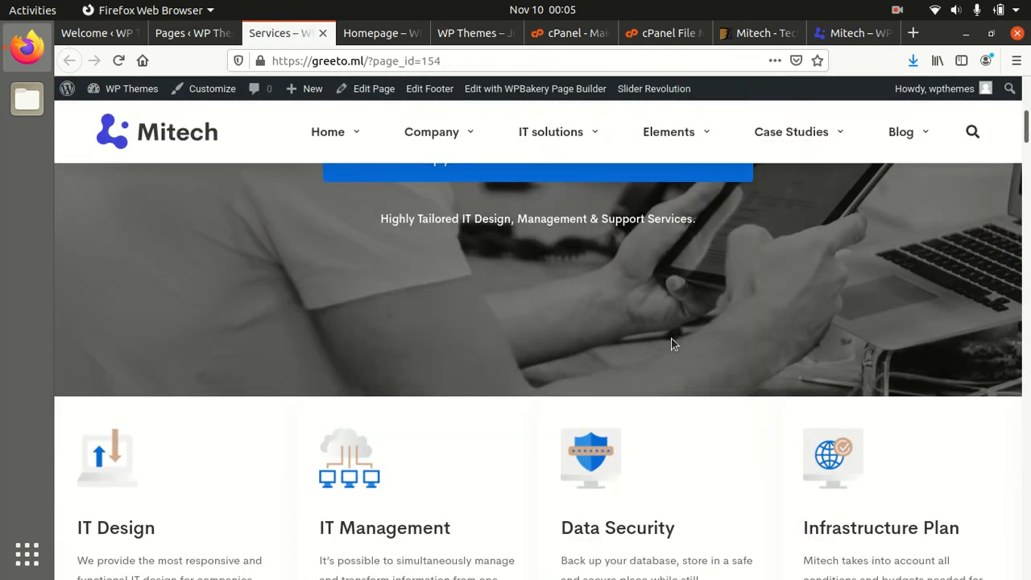
{"action": "scroll", "coordinate": [672, 339], "scroll_direction": "up", "scroll_amount": 3}
{"action": "scroll", "coordinate": [673, 344], "scroll_direction": "down", "scroll_amount": 6}
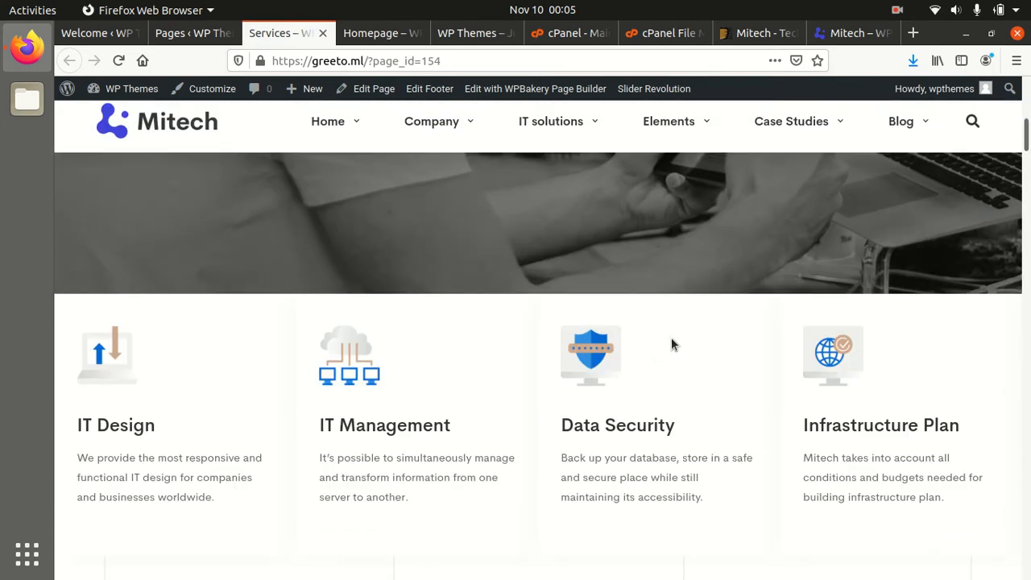
{"action": "scroll", "coordinate": [673, 344], "scroll_direction": "down", "scroll_amount": 7}
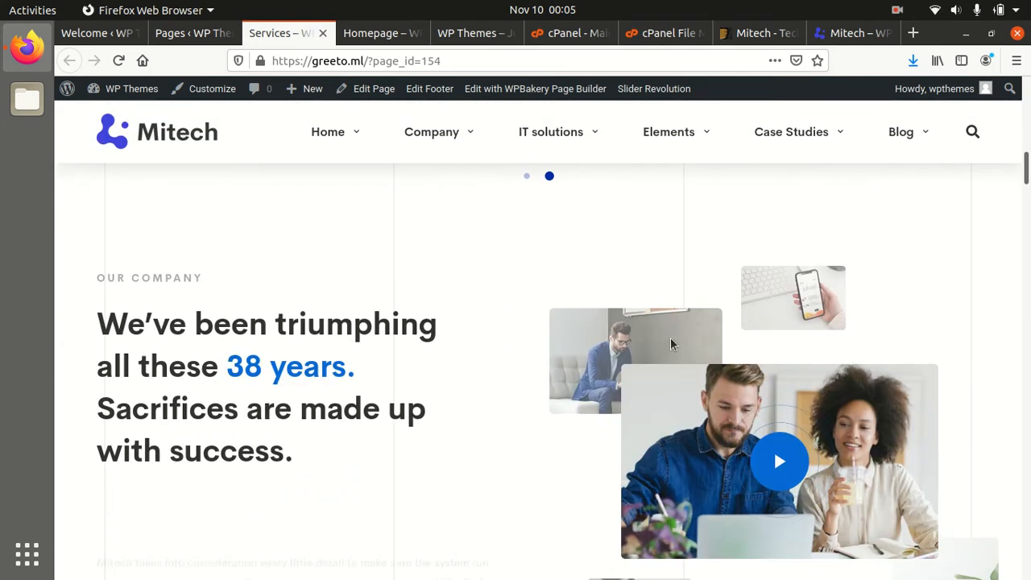
{"action": "scroll", "coordinate": [671, 344], "scroll_direction": "down", "scroll_amount": 3}
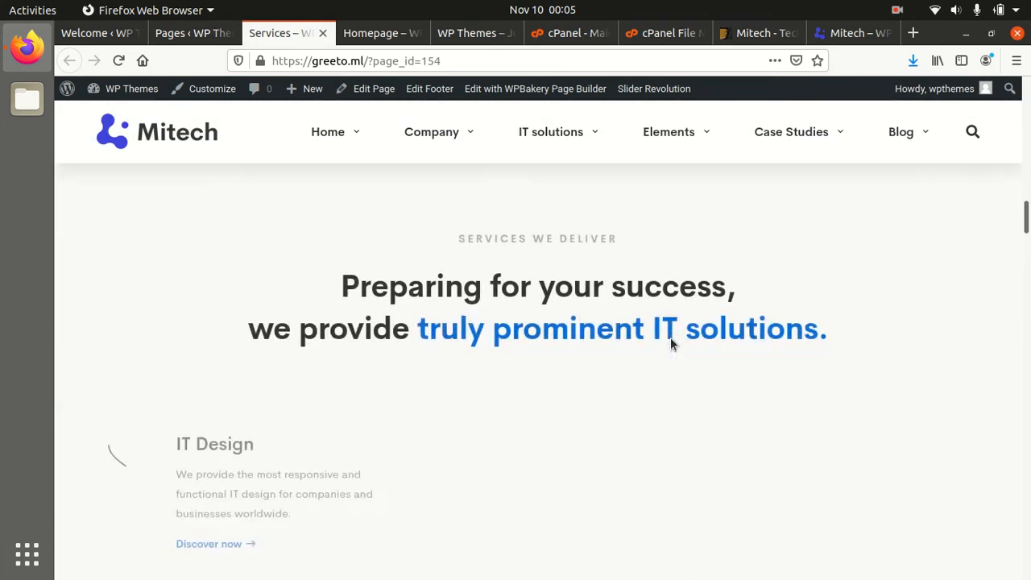
Return to the header of the imported Services homepage and check its banner and IT solutions navigation menu.
{"action": "scroll", "coordinate": [671, 344], "scroll_direction": "up", "scroll_amount": 5}
{"action": "scroll", "coordinate": [671, 339], "scroll_direction": "up", "scroll_amount": 8}
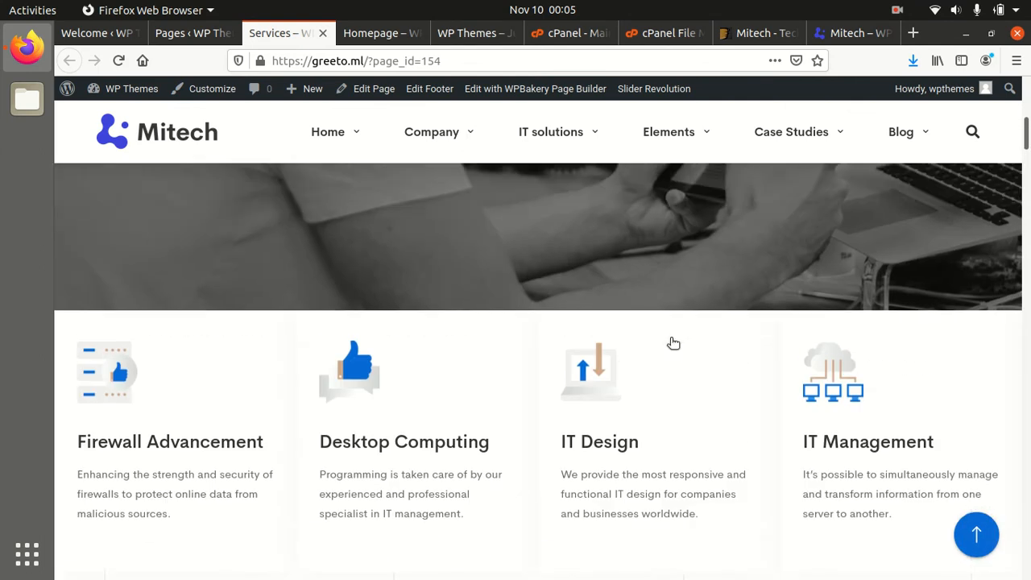
{"action": "scroll", "coordinate": [671, 338], "scroll_direction": "up", "scroll_amount": 2}
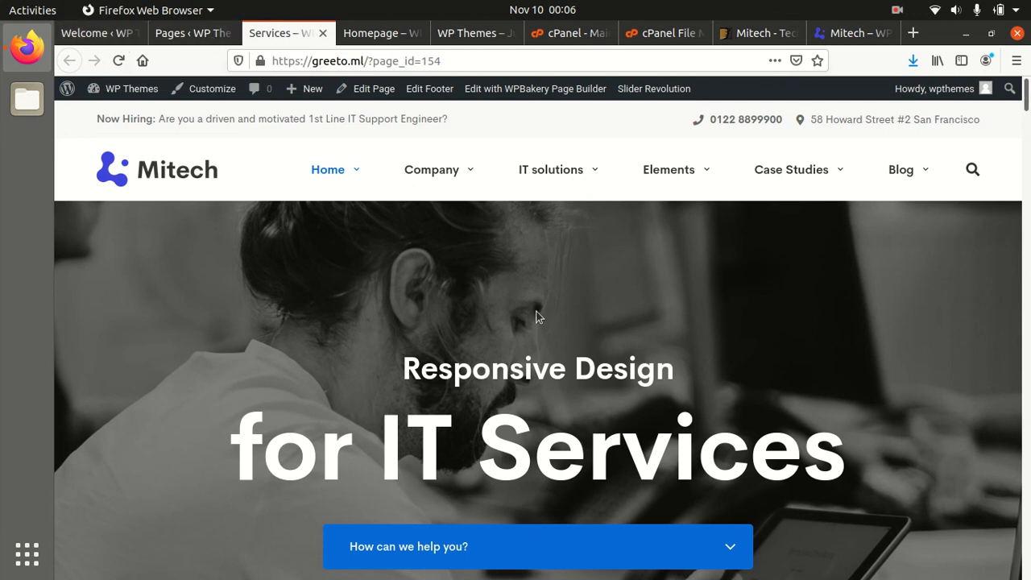
{"action": "scroll", "coordinate": [547, 318], "scroll_direction": "down", "scroll_amount": 3}
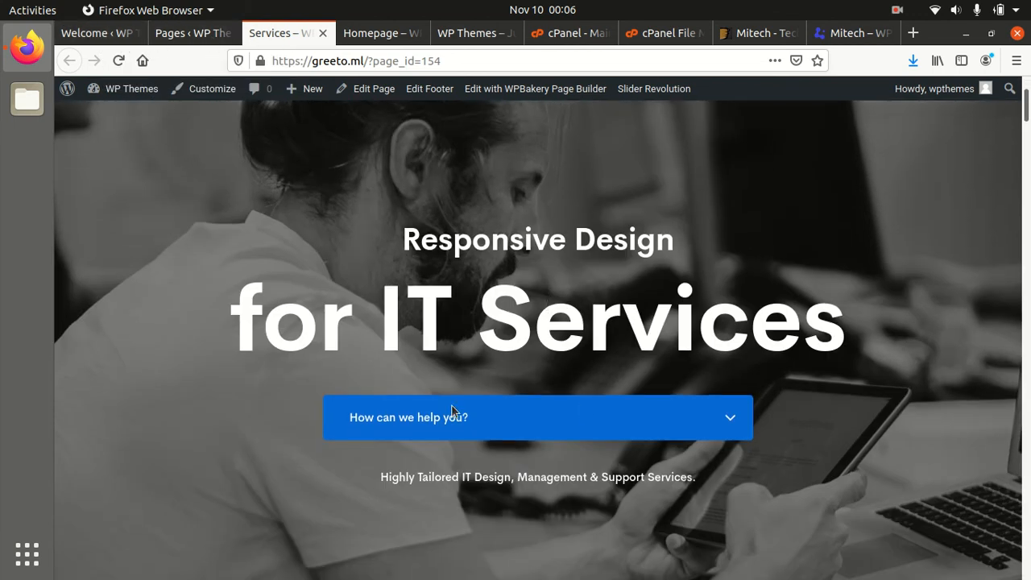
{"action": "scroll", "coordinate": [400, 436], "scroll_direction": "up", "scroll_amount": 3}
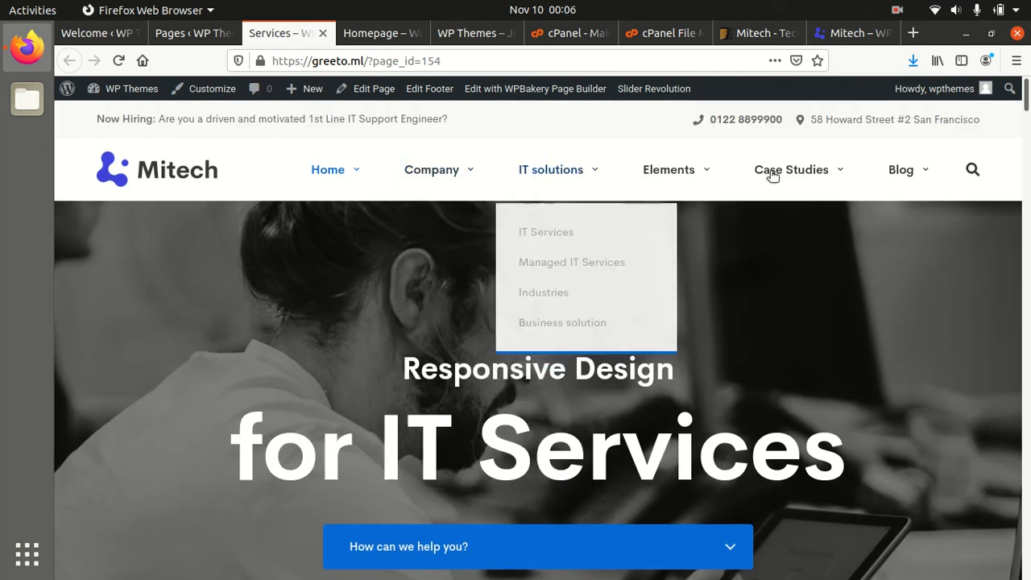
Open the theme Customizer from Insight Core, review its sections through Import / Export, and exit without publishing.
{"action": "left_click", "coordinate": [95, 34]}
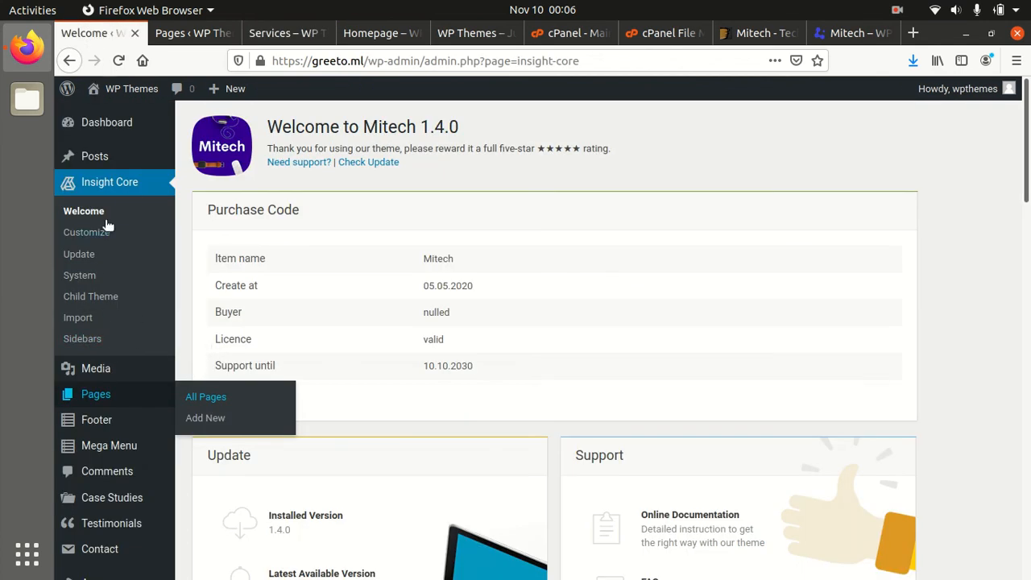
{"action": "left_click", "coordinate": [87, 236]}
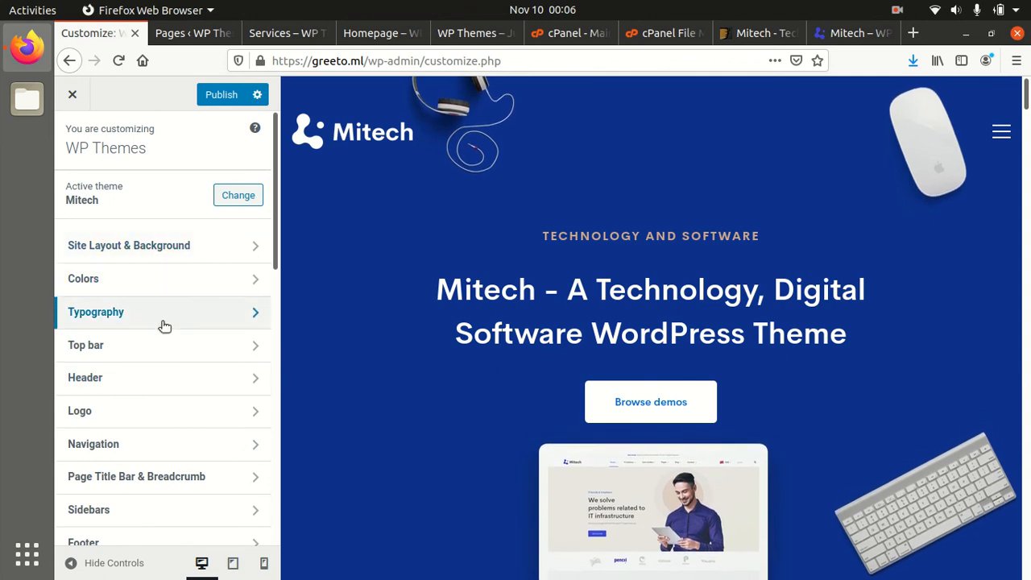
{"action": "scroll", "coordinate": [133, 366], "scroll_direction": "down", "scroll_amount": 1}
{"action": "scroll", "coordinate": [133, 367], "scroll_direction": "down", "scroll_amount": 4}
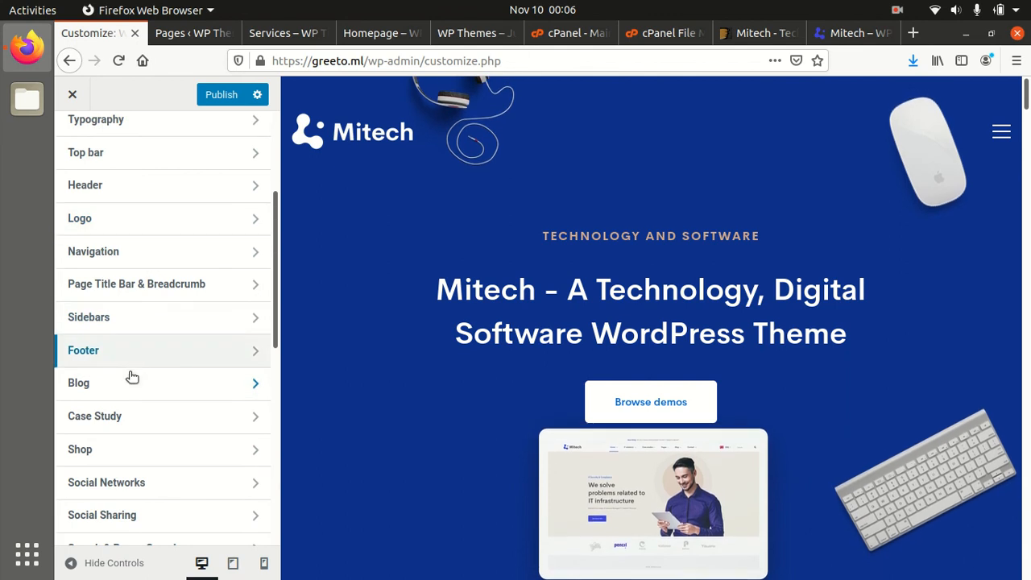
{"action": "scroll", "coordinate": [123, 436], "scroll_direction": "down", "scroll_amount": 2}
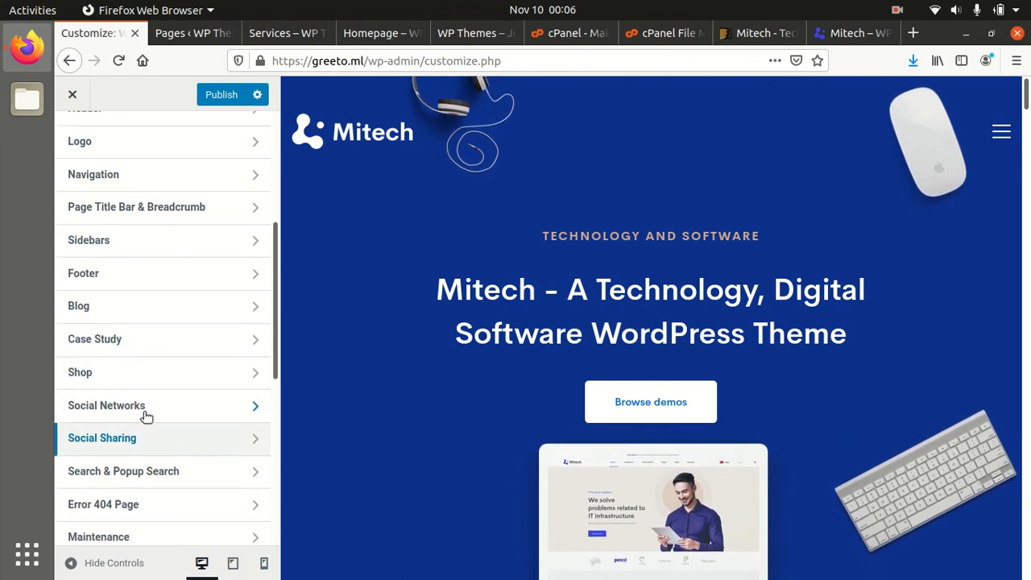
{"action": "scroll", "coordinate": [154, 446], "scroll_direction": "down", "scroll_amount": 3}
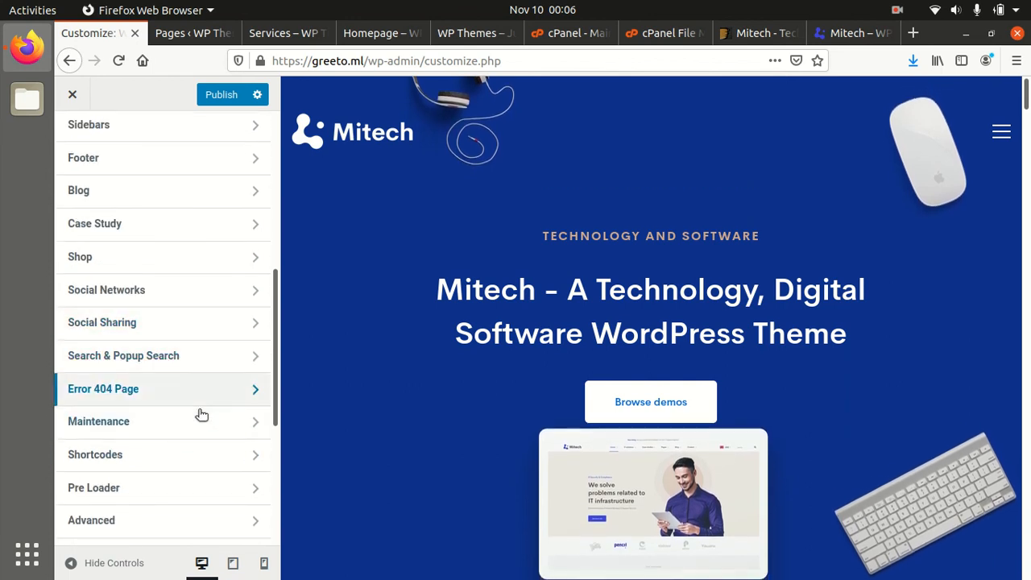
{"action": "scroll", "coordinate": [225, 403], "scroll_direction": "down", "scroll_amount": 3}
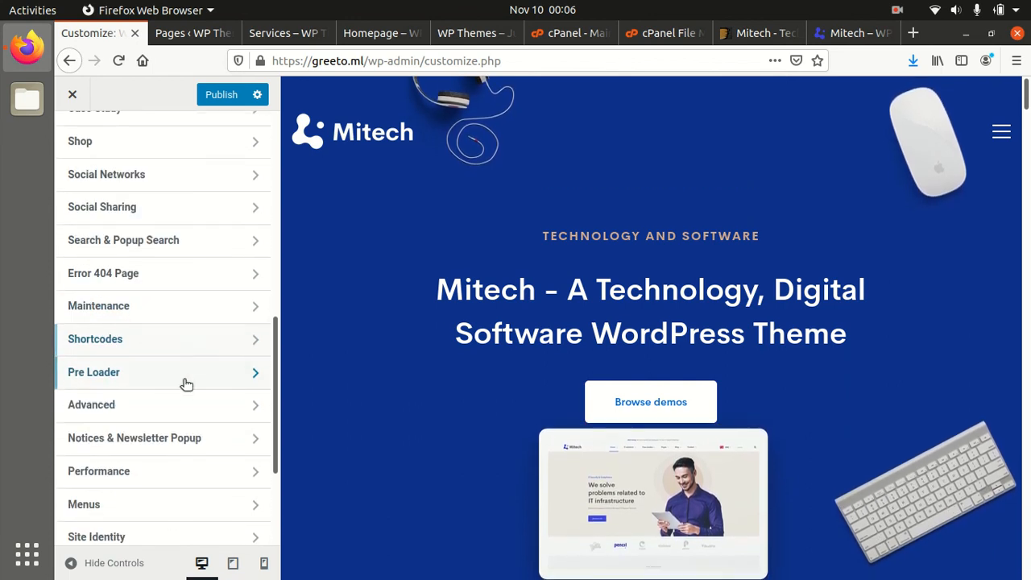
{"action": "scroll", "coordinate": [170, 464], "scroll_direction": "down", "scroll_amount": 2}
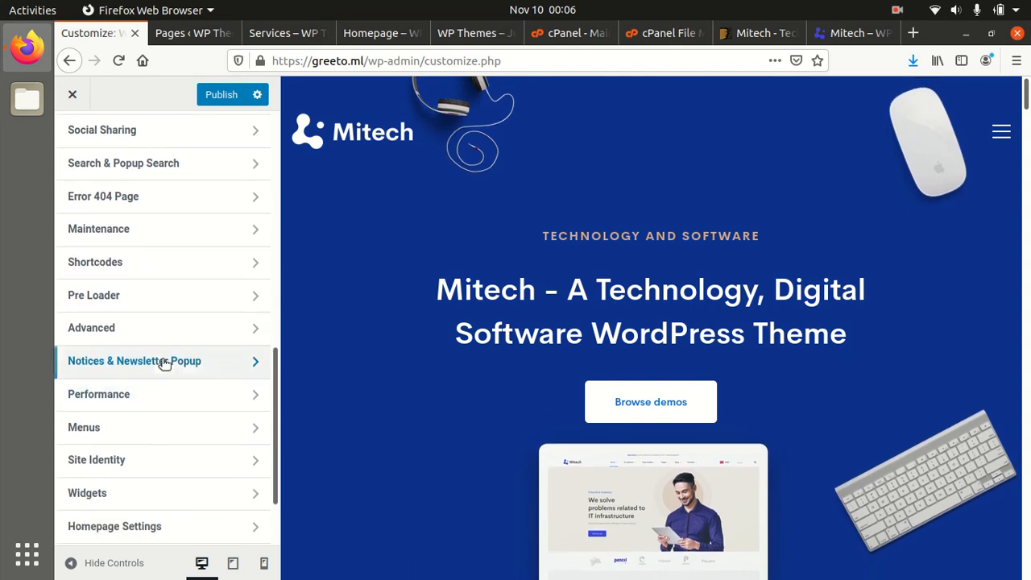
{"action": "scroll", "coordinate": [185, 430], "scroll_direction": "down", "scroll_amount": 2}
{"action": "scroll", "coordinate": [169, 422], "scroll_direction": "down", "scroll_amount": 1}
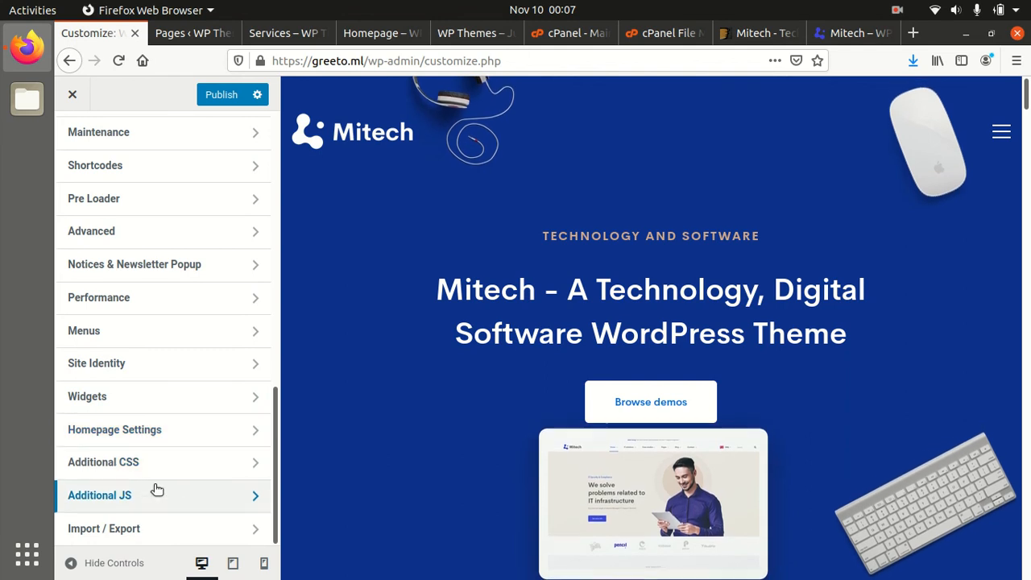
{"action": "scroll", "coordinate": [128, 497], "scroll_direction": "up", "scroll_amount": 6}
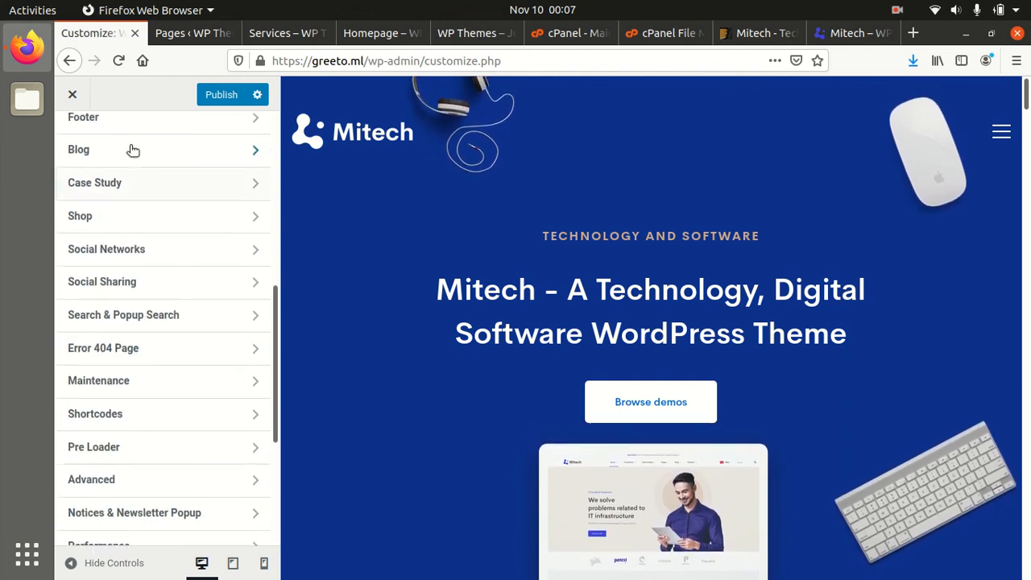
{"action": "left_click", "coordinate": [74, 96]}
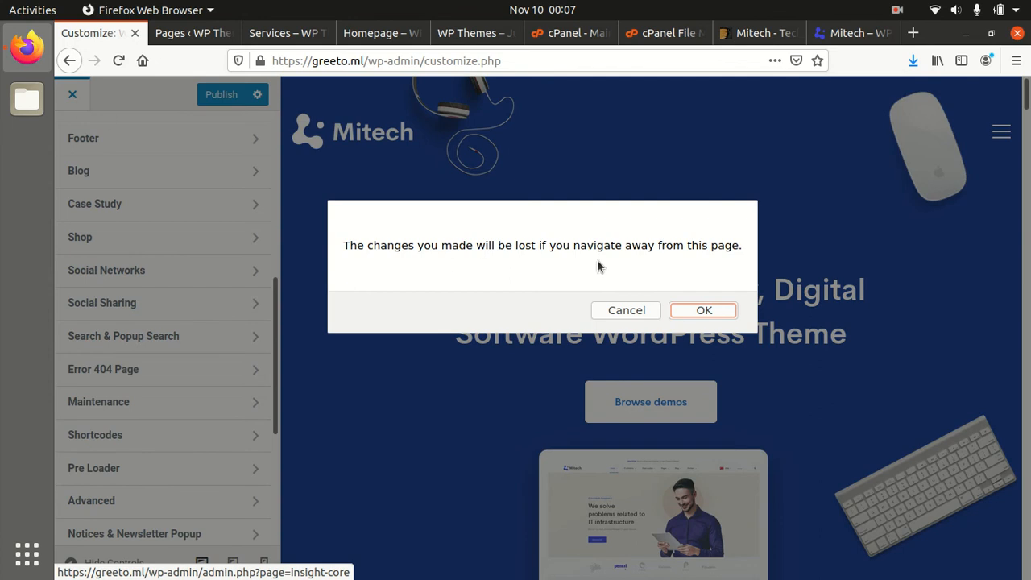
{"action": "left_click", "coordinate": [698, 312]}
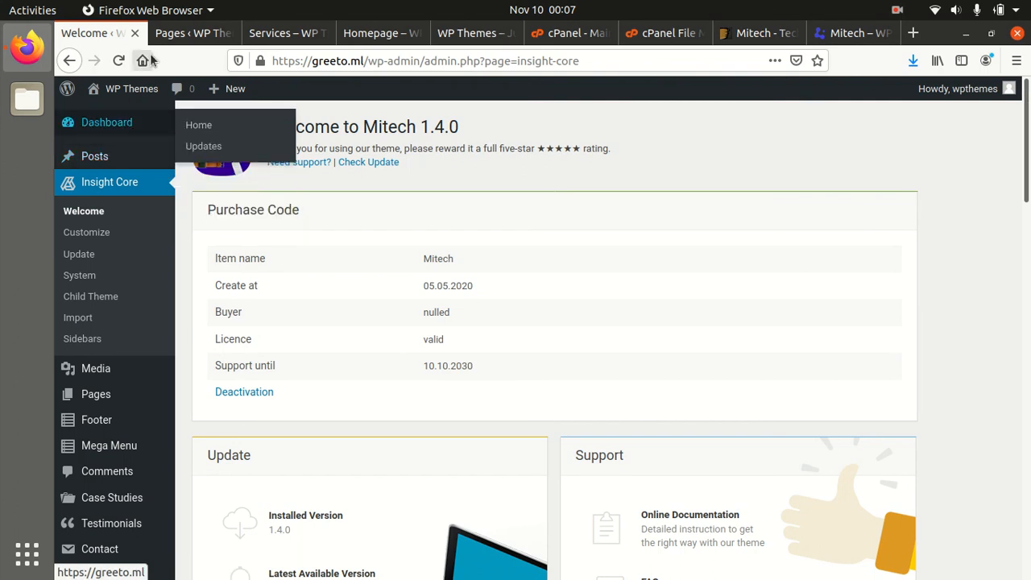
Go back to the imported Services homepage and review it down to the Talk to a consultant and Contact us now links.
{"action": "left_click", "coordinate": [181, 37]}
{"action": "left_click", "coordinate": [278, 36]}
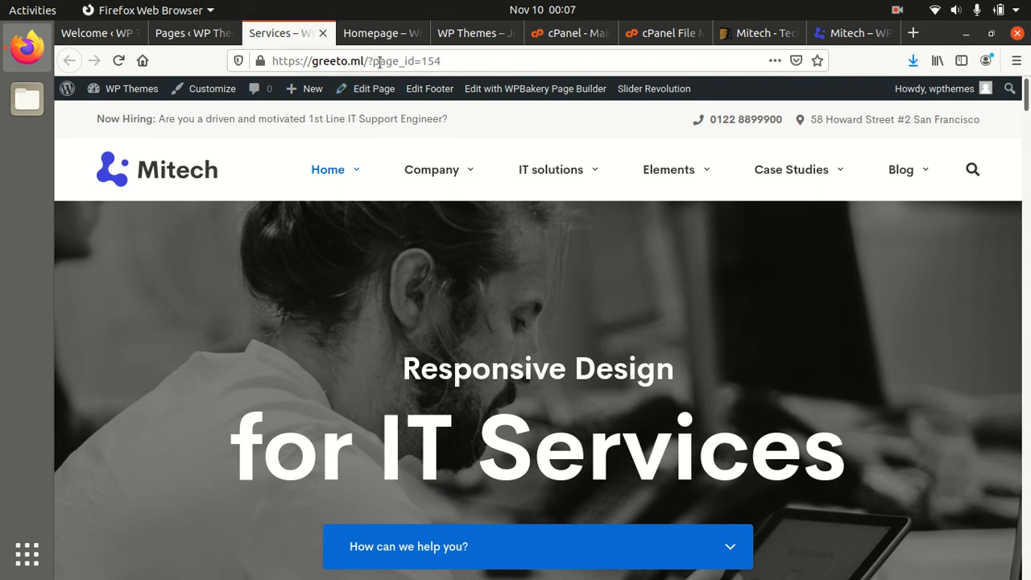
{"action": "scroll", "coordinate": [412, 310], "scroll_direction": "down", "scroll_amount": 10}
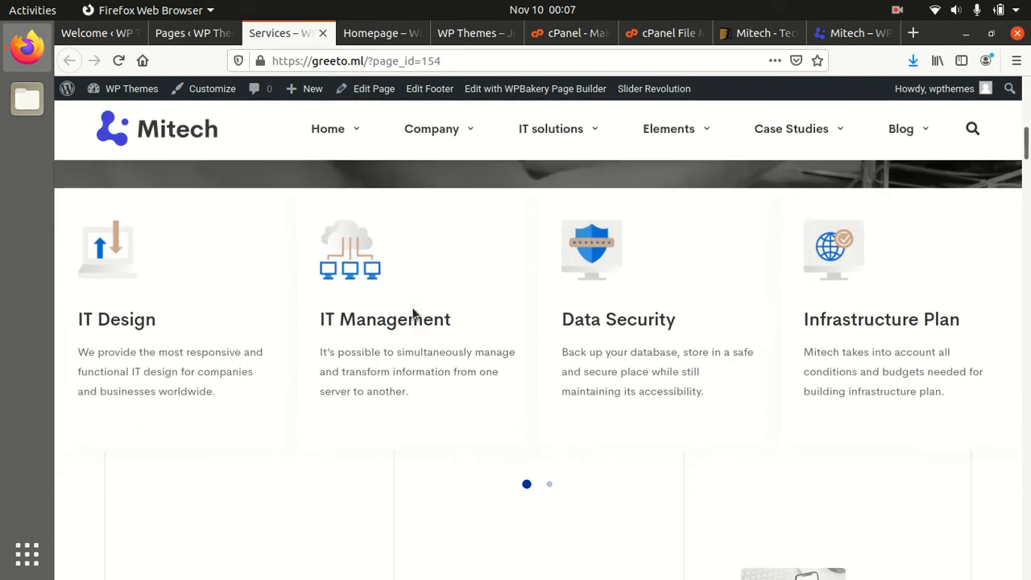
{"action": "scroll", "coordinate": [410, 315], "scroll_direction": "down", "scroll_amount": 10}
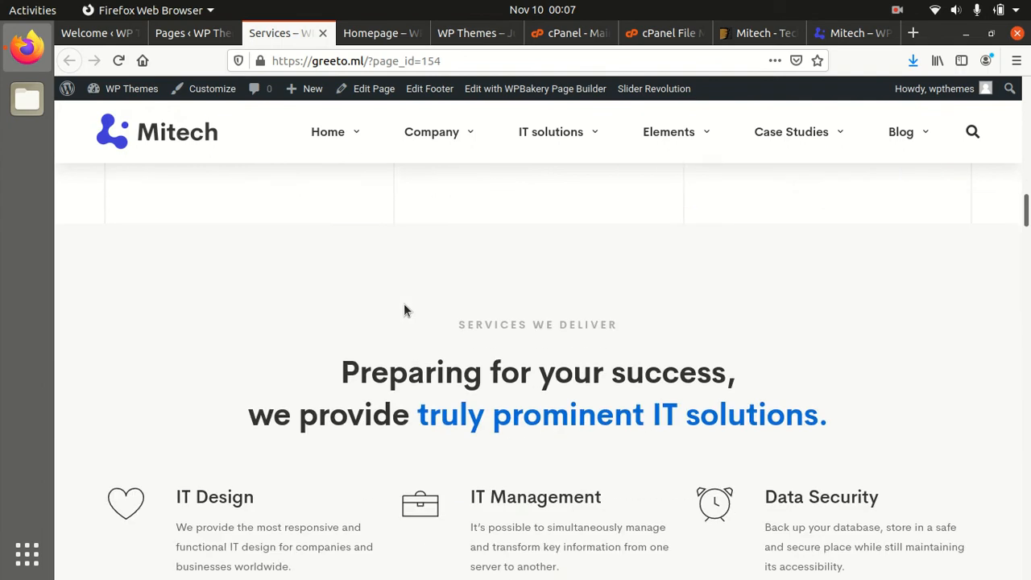
{"action": "scroll", "coordinate": [406, 307], "scroll_direction": "down", "scroll_amount": 3}
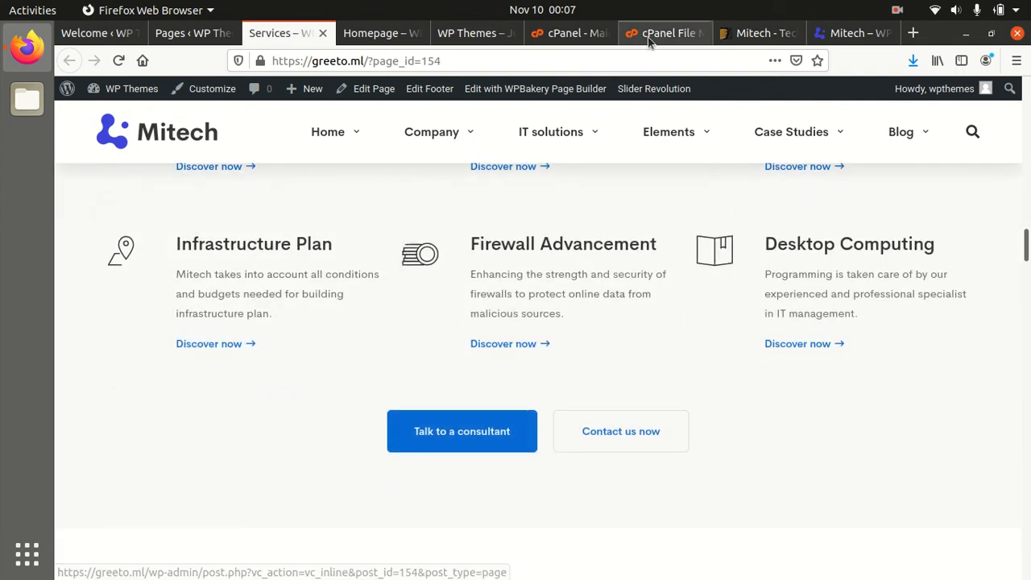
Switch to the Mitech ThemeForest listing and examine the theme's full title at its head.
{"action": "left_click", "coordinate": [758, 33]}
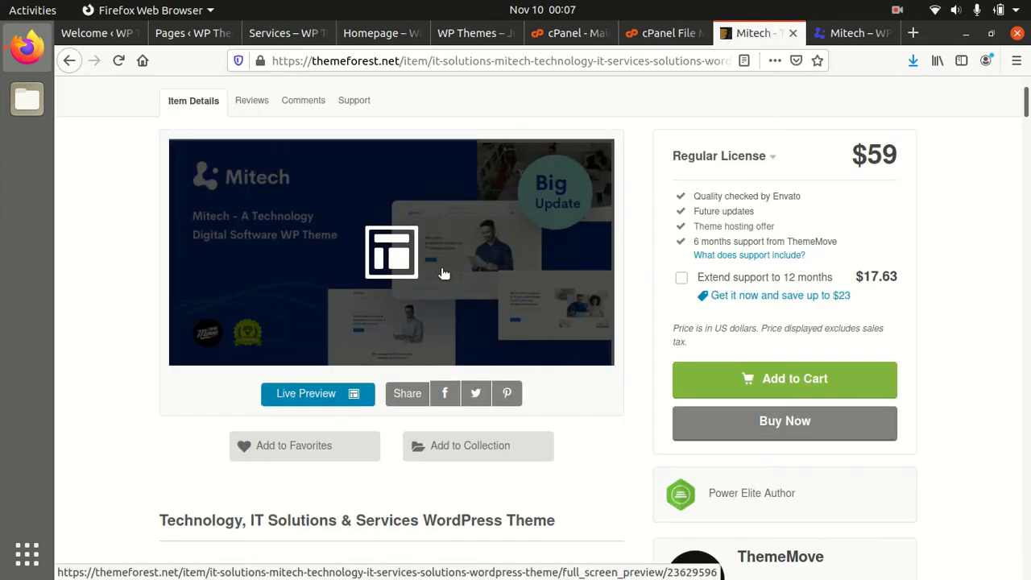
{"action": "scroll", "coordinate": [444, 261], "scroll_direction": "up", "scroll_amount": 5}
{"action": "left_click_drag", "start_coordinate": [244, 275], "coordinate": [548, 303]}
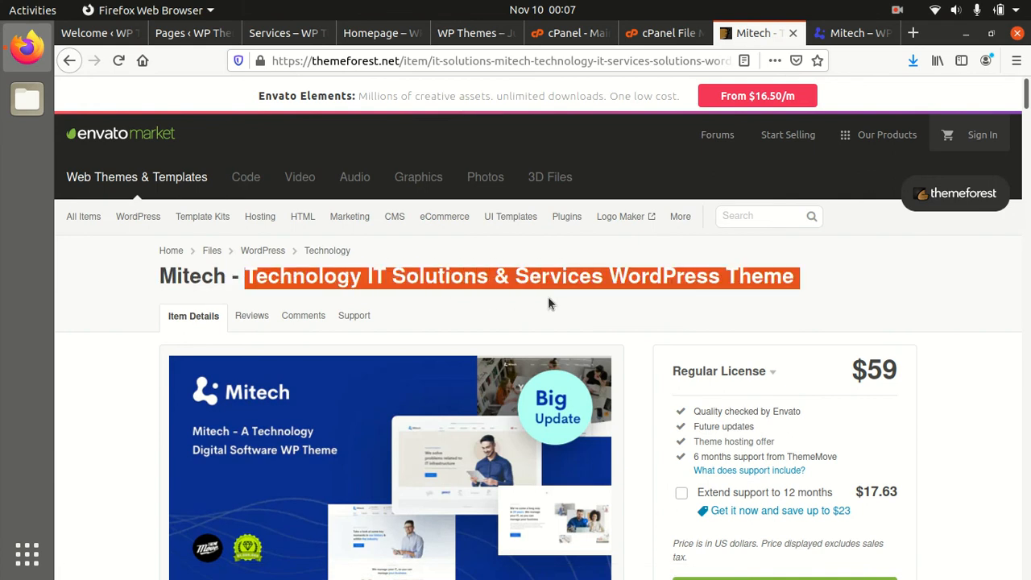
{"action": "left_click", "coordinate": [820, 288]}
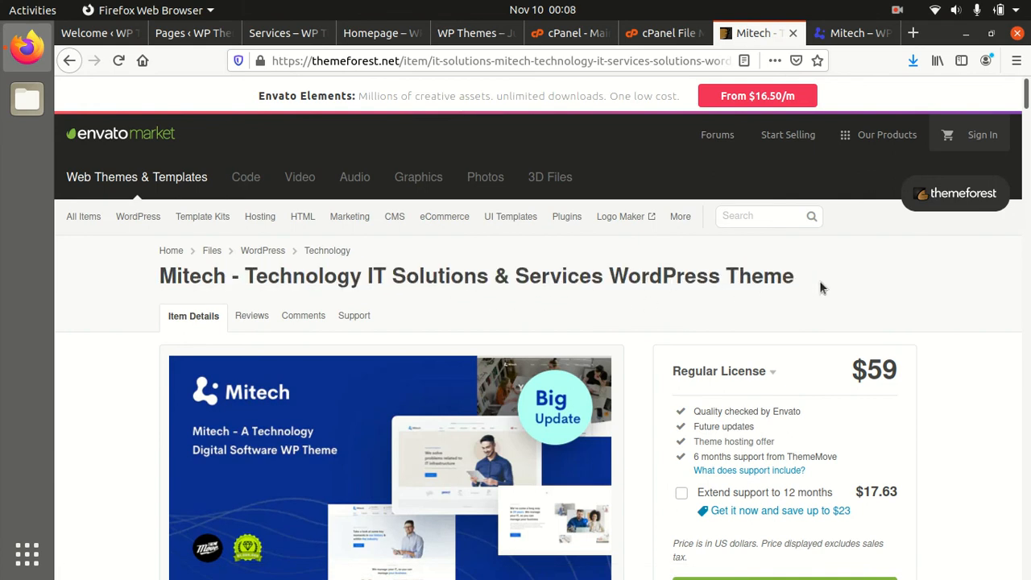
Check the WordPress Pages list, and return to the Responsive Design for IT Services banner on the imported Services homepage.
{"action": "left_click", "coordinate": [200, 36]}
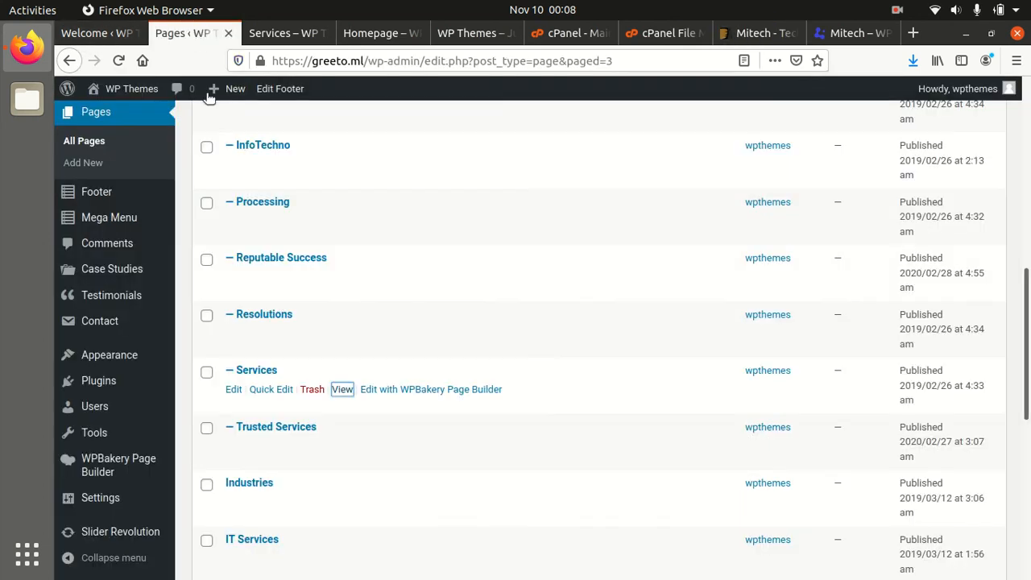
{"action": "left_click", "coordinate": [278, 36]}
{"action": "scroll", "coordinate": [315, 364], "scroll_direction": "up", "scroll_amount": 3}
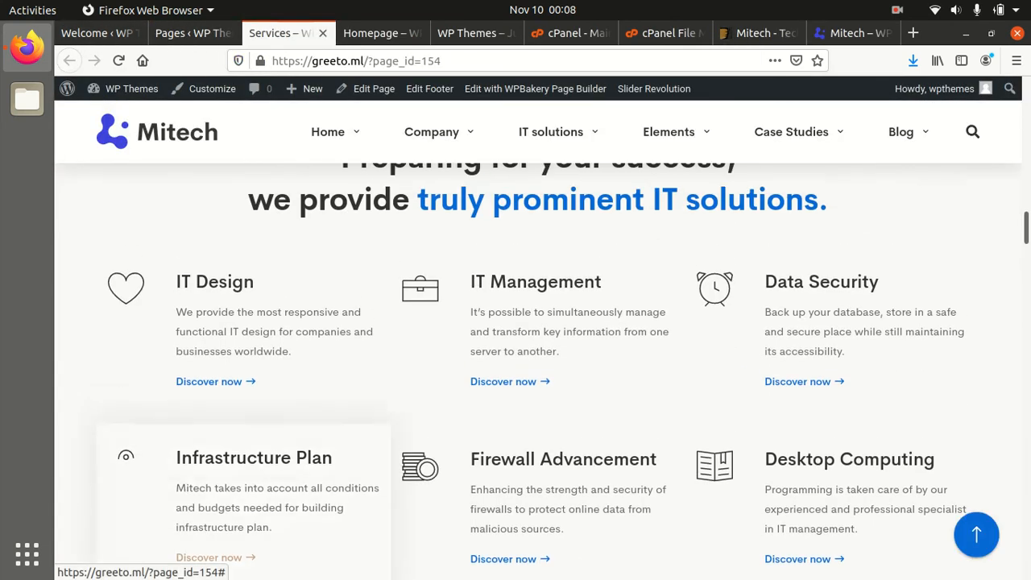
{"action": "left_click_drag", "start_coordinate": [1028, 236], "coordinate": [1027, 119]}
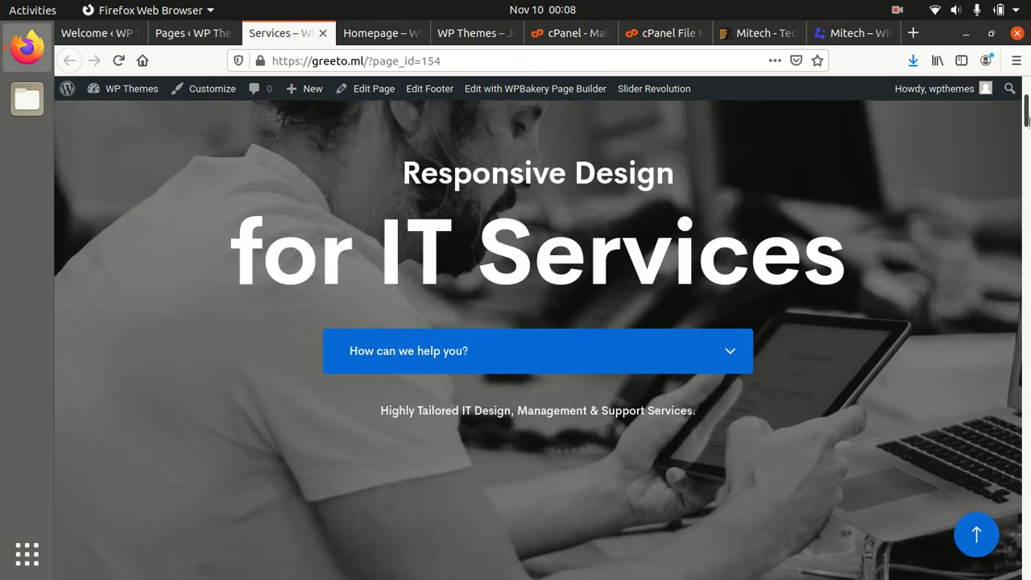